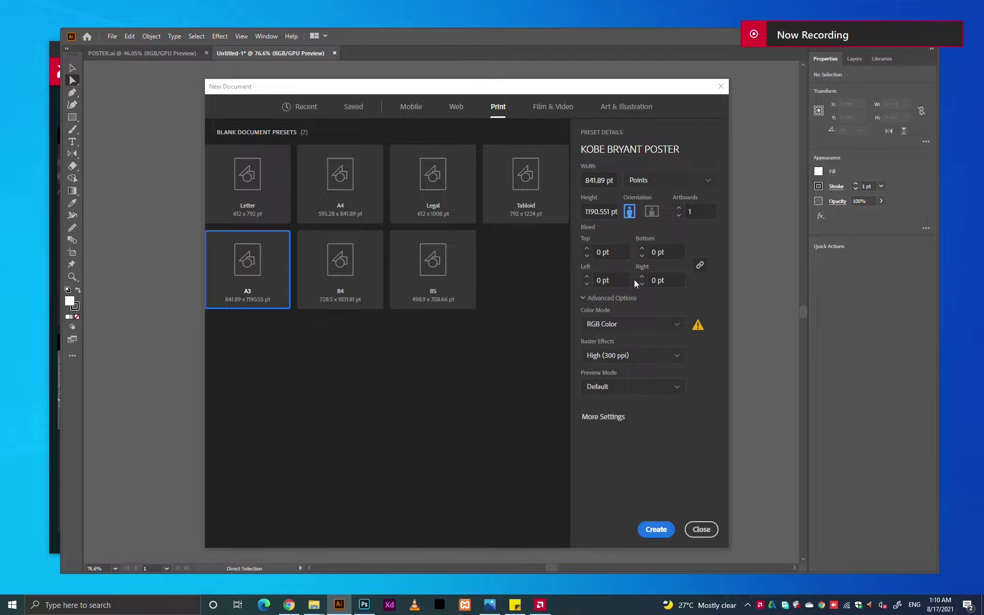
Create a portrait A3 document named KOBE BRYANT POSTER, with units set to inches
click(636, 181)
click(635, 229)
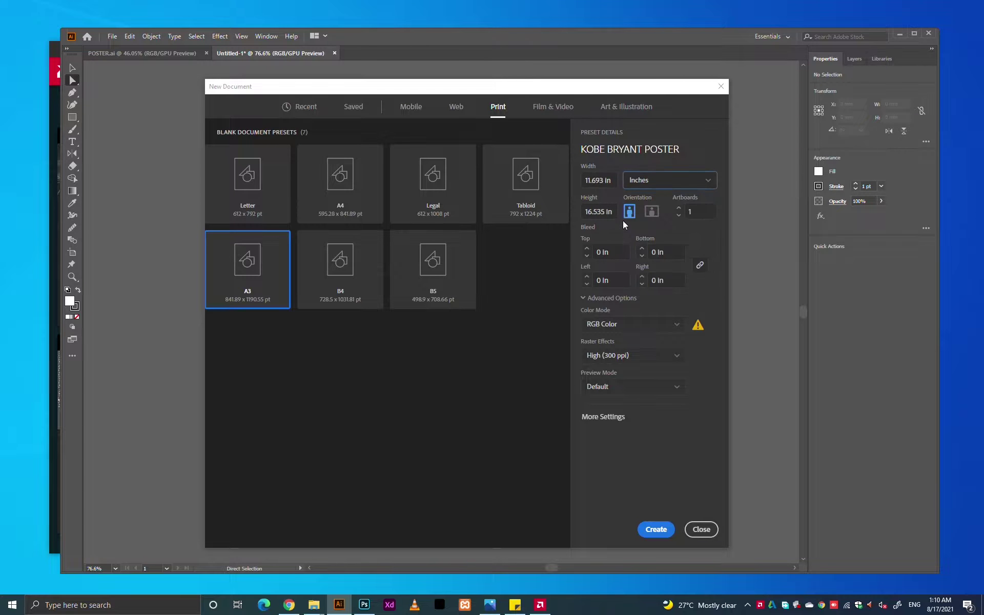
click(614, 181)
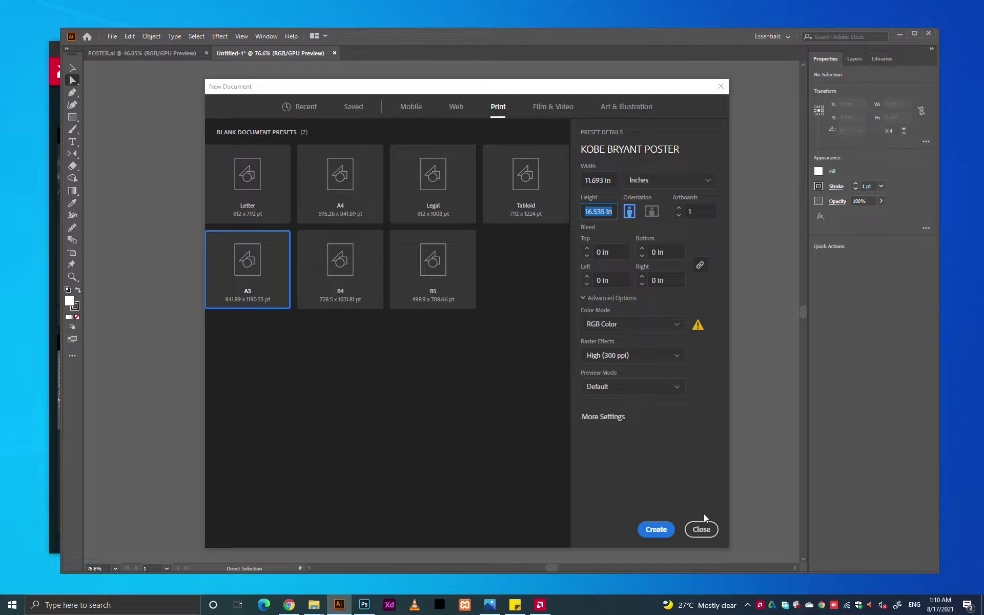
click(656, 529)
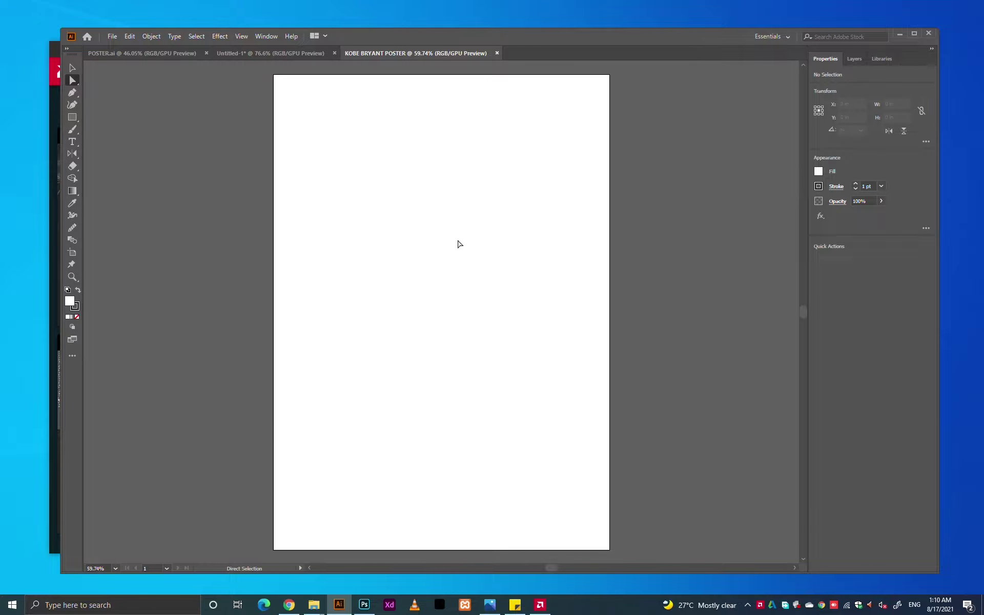
Draw an artboard-sized rectangle and add an inset copy with a -0.25 in offset path
drag(459, 302, 383, 302)
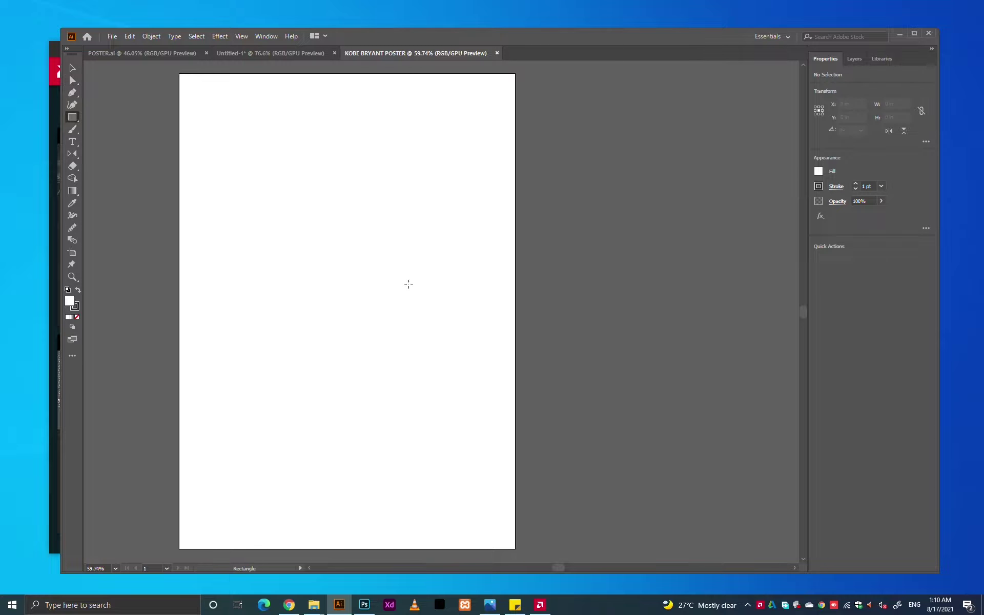
drag(514, 74, 177, 549)
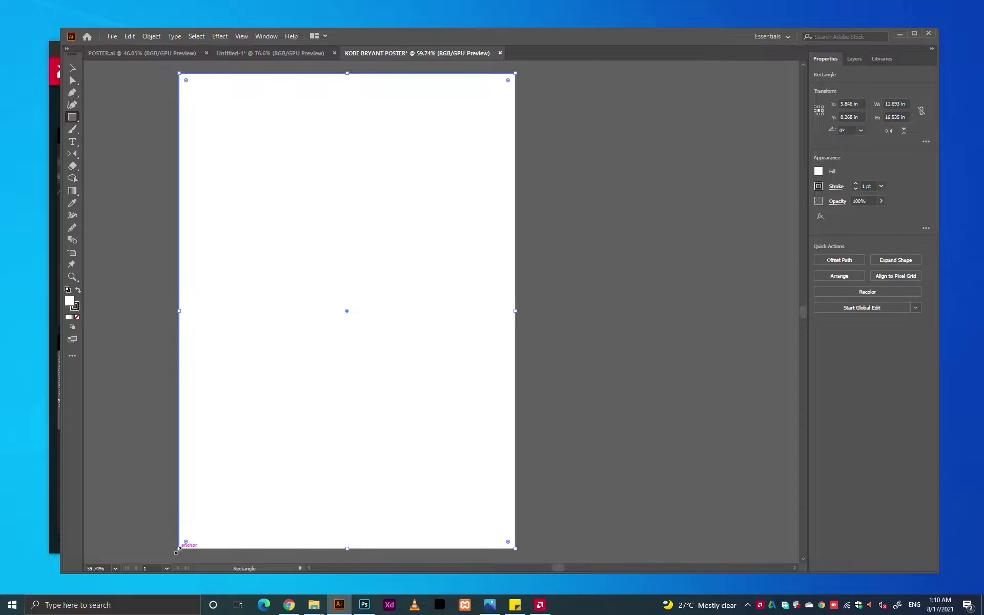
click(152, 36)
mouse_move(163, 279)
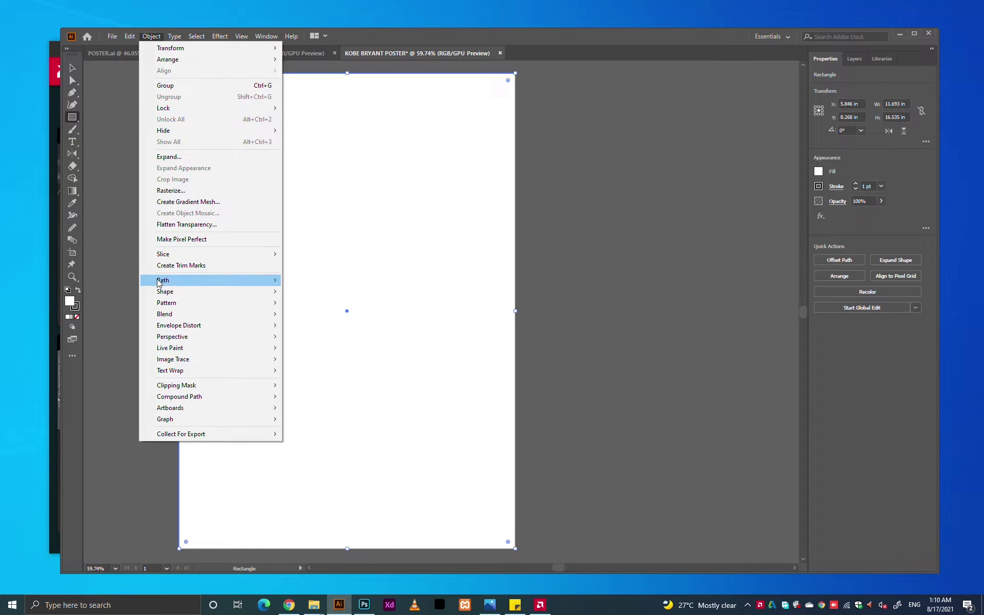
click(315, 319)
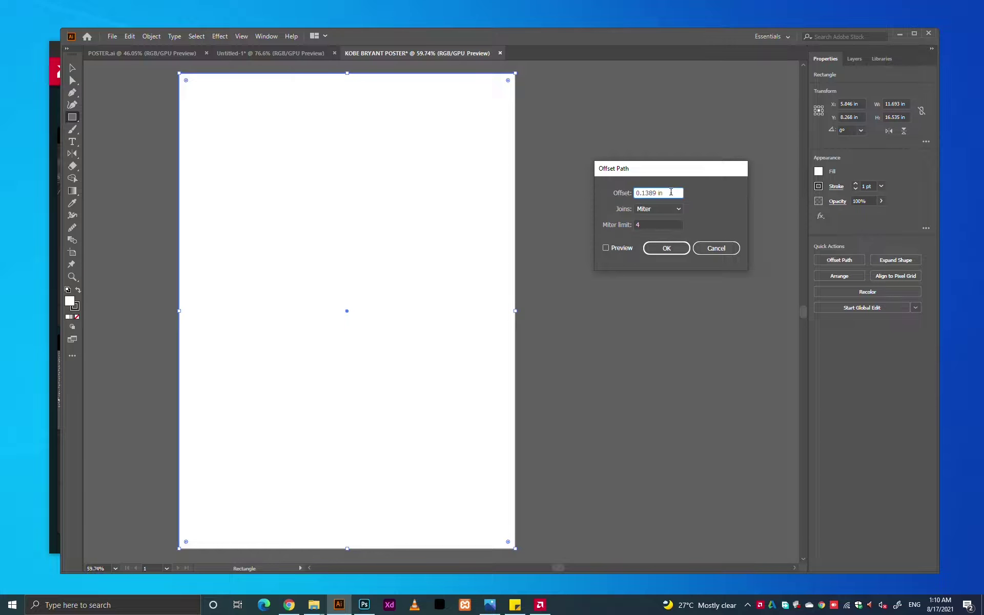
text(-0.125)
click(606, 248)
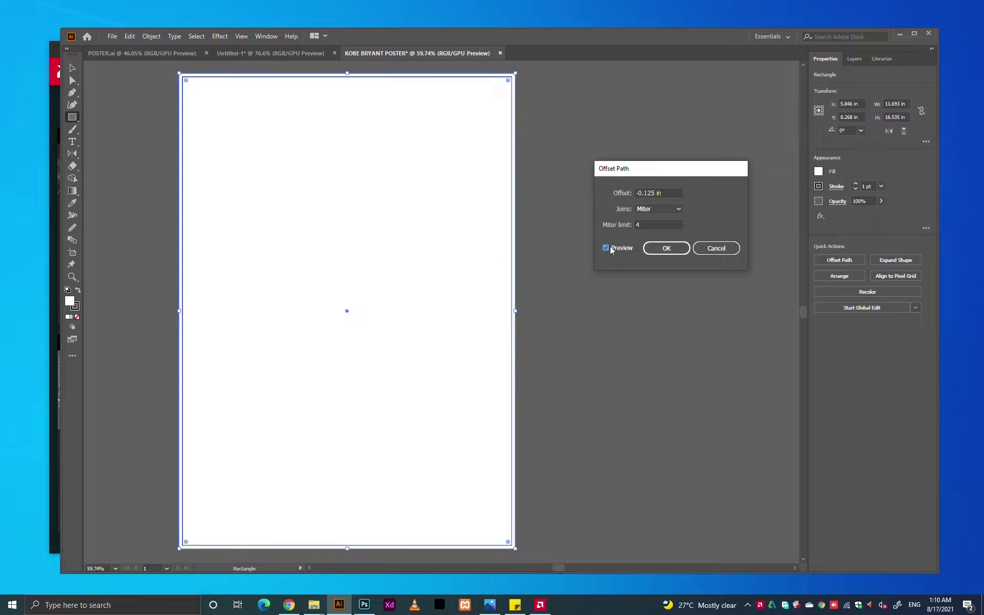
key(Down)
key(Down)
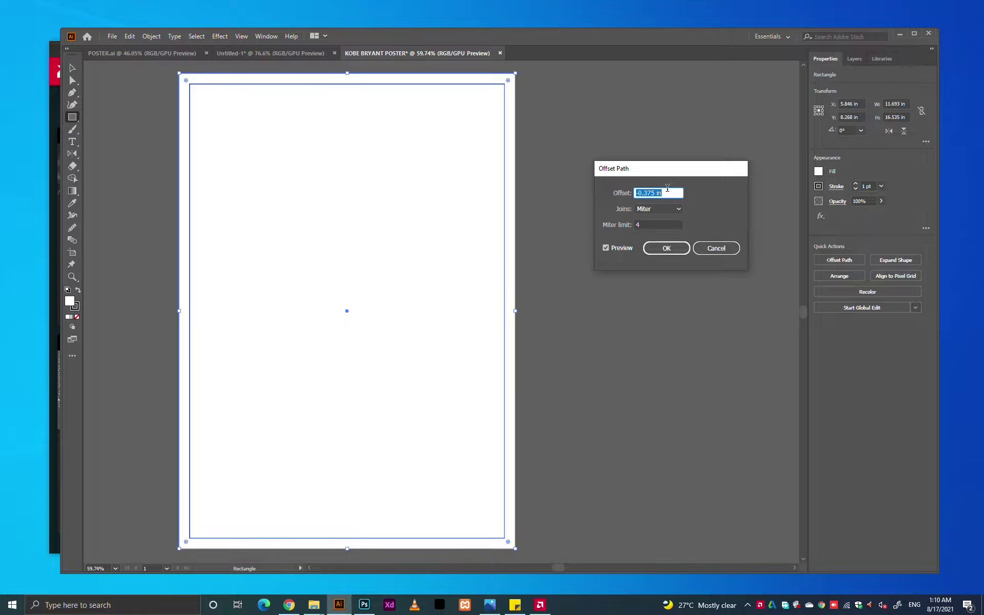
key(Up)
click(676, 253)
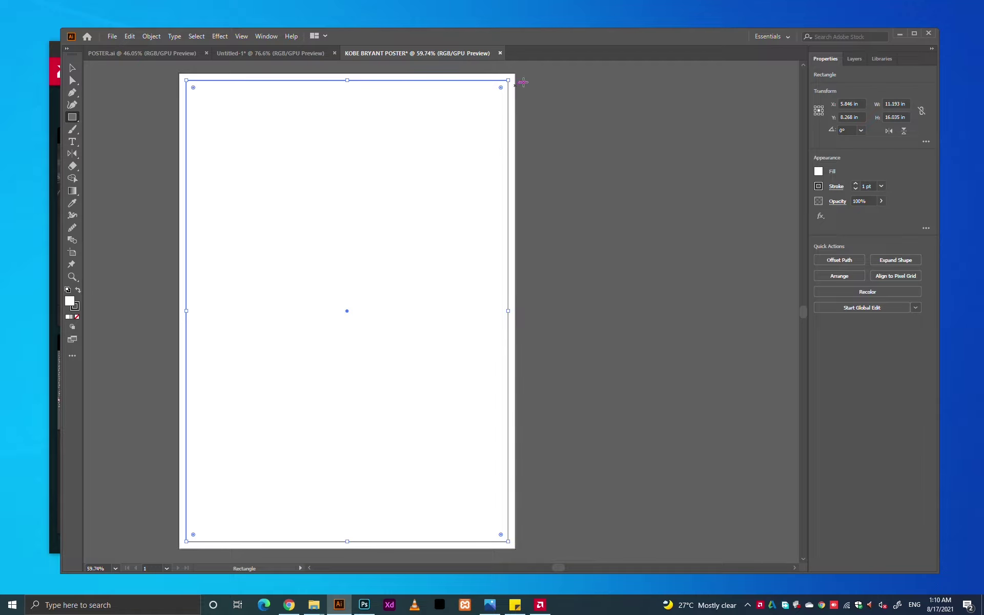
Check the inset rectangle by selecting its edges, then deselect everything
click(541, 104)
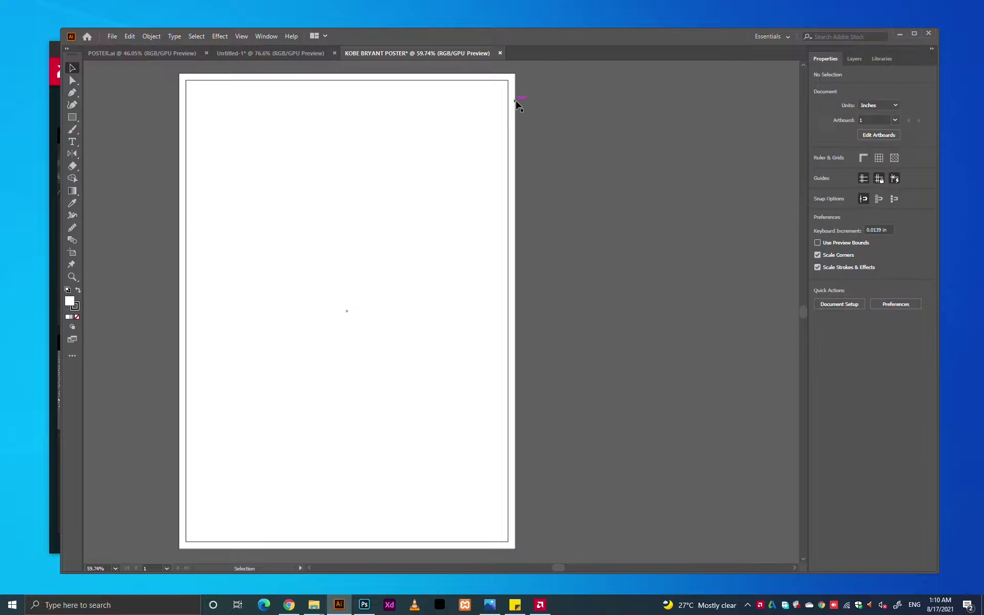
click(509, 101)
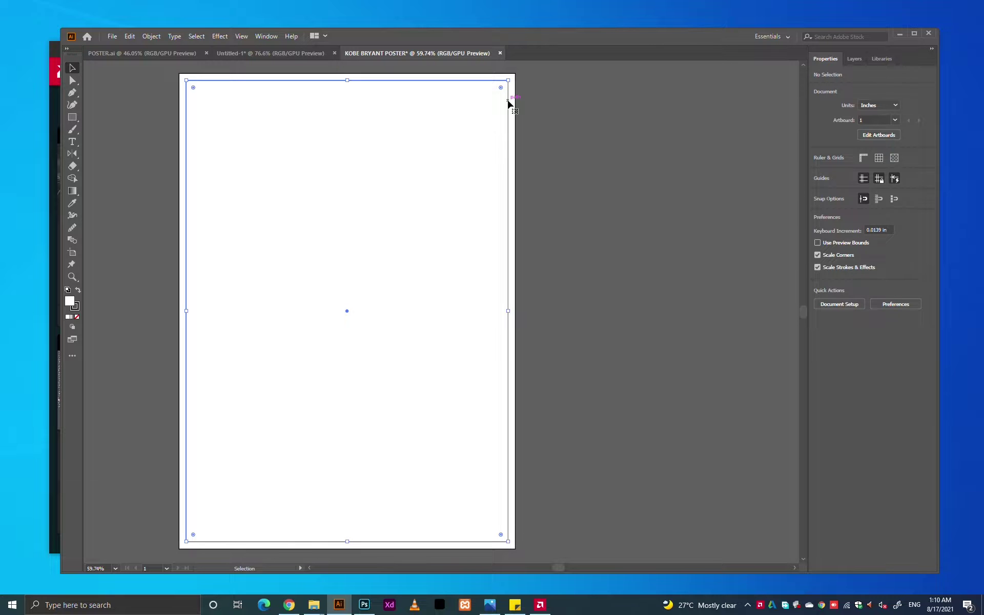
click(547, 142)
drag(548, 138, 571, 136)
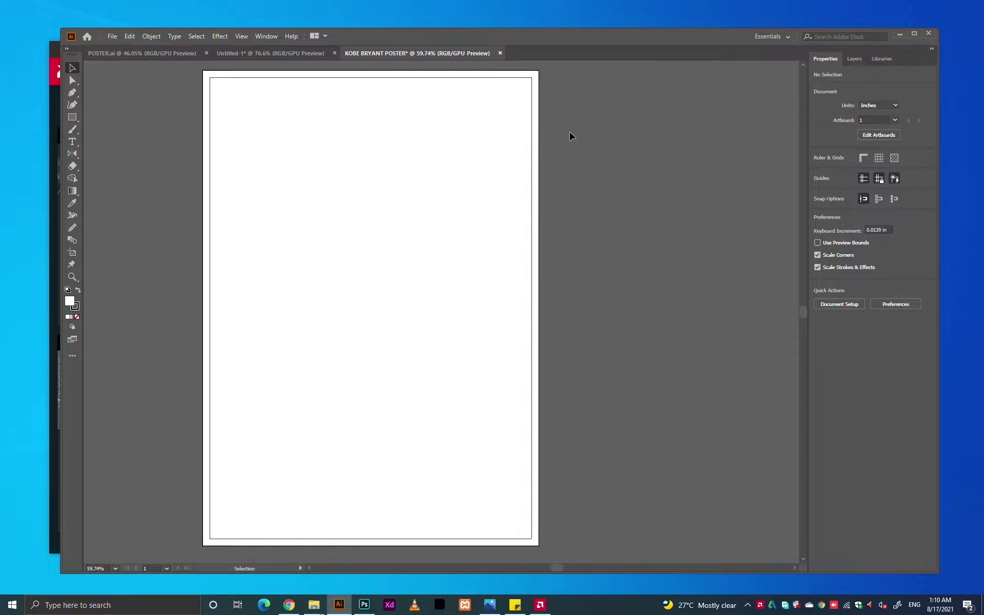
drag(504, 149, 466, 147)
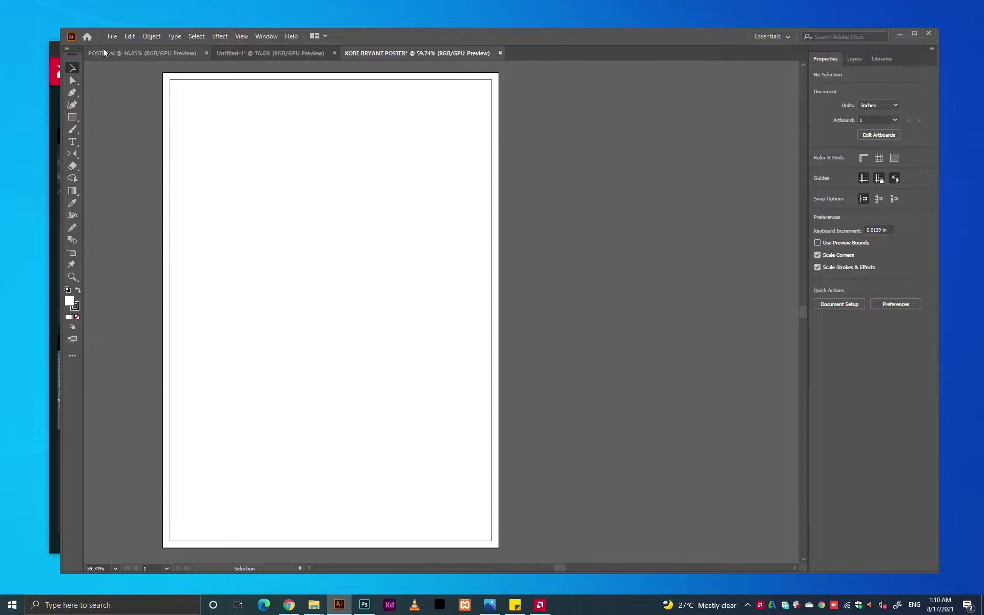
Open Kobe-Bryant-PNG-HD-548x1024.png as its own document
click(112, 36)
click(113, 72)
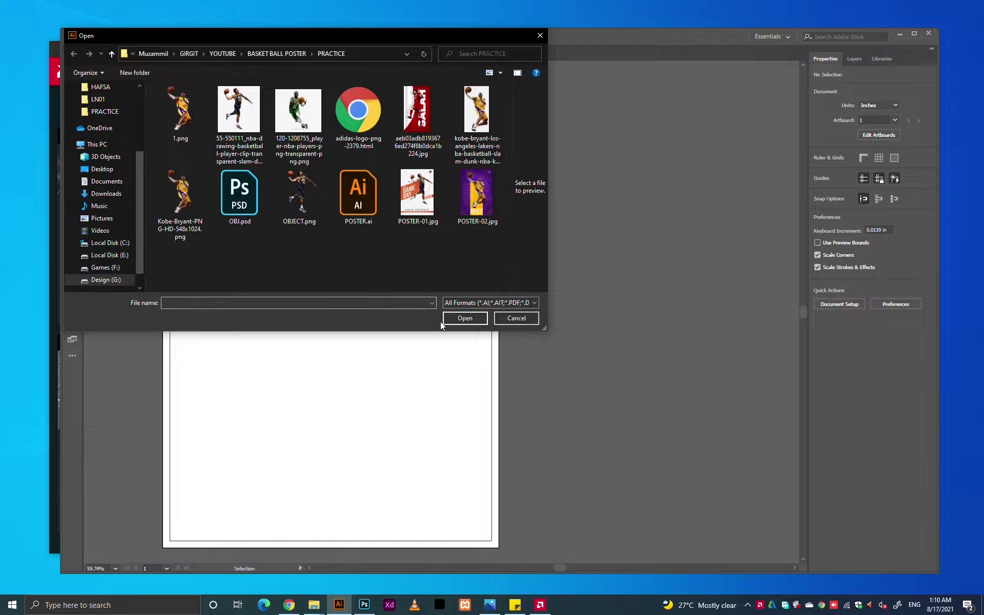
drag(546, 327, 561, 361)
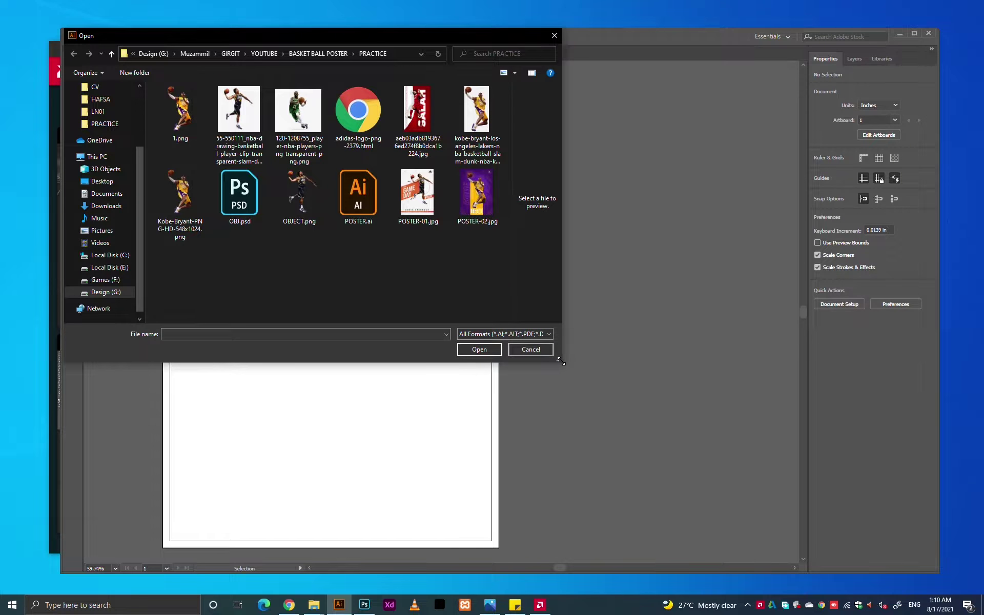
click(172, 205)
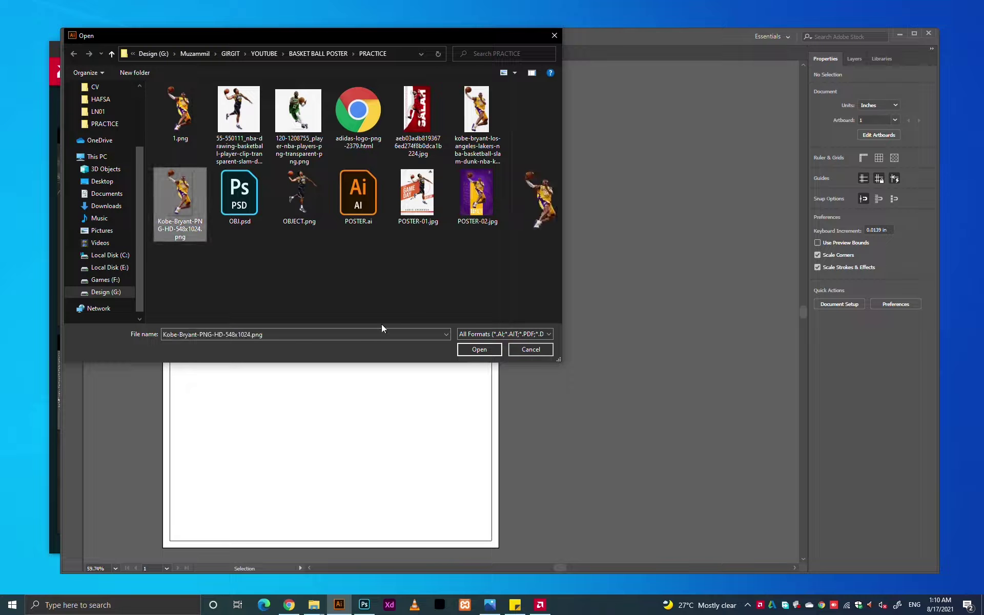
click(470, 349)
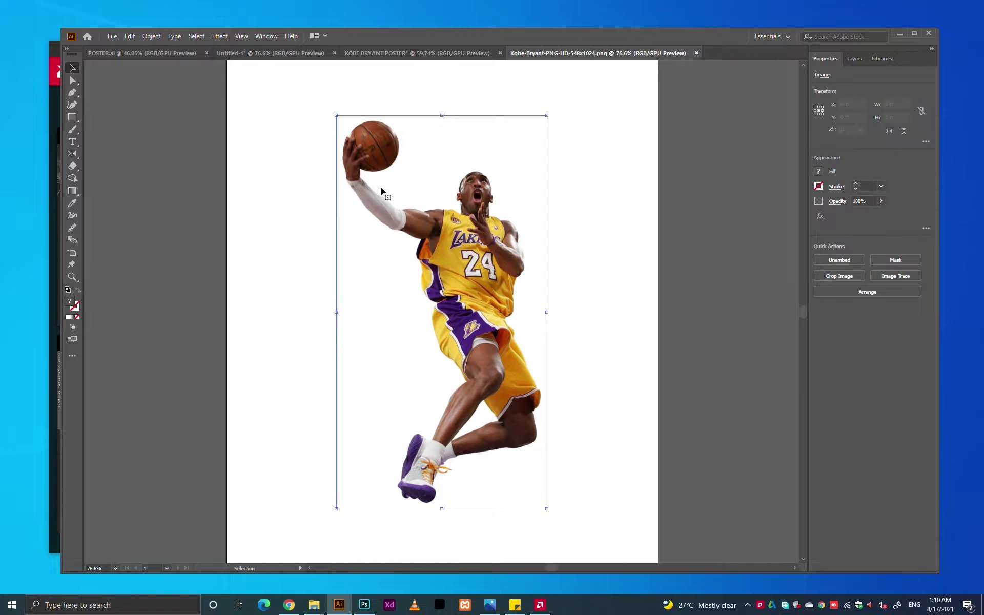
Copy the Kobe image and paste it in front on the KOBE BRYANT POSTER document
click(129, 37)
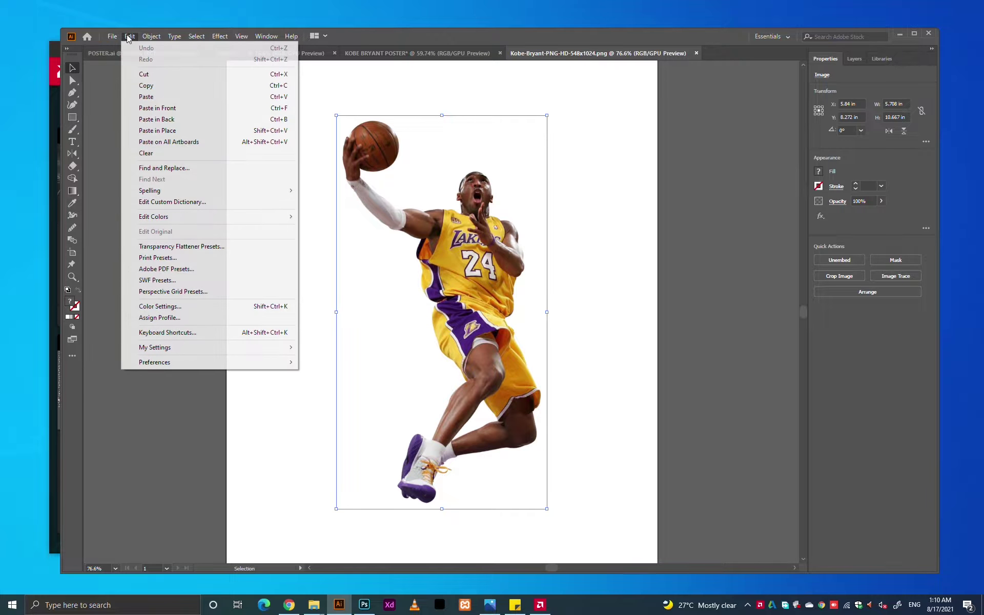
click(149, 86)
click(459, 53)
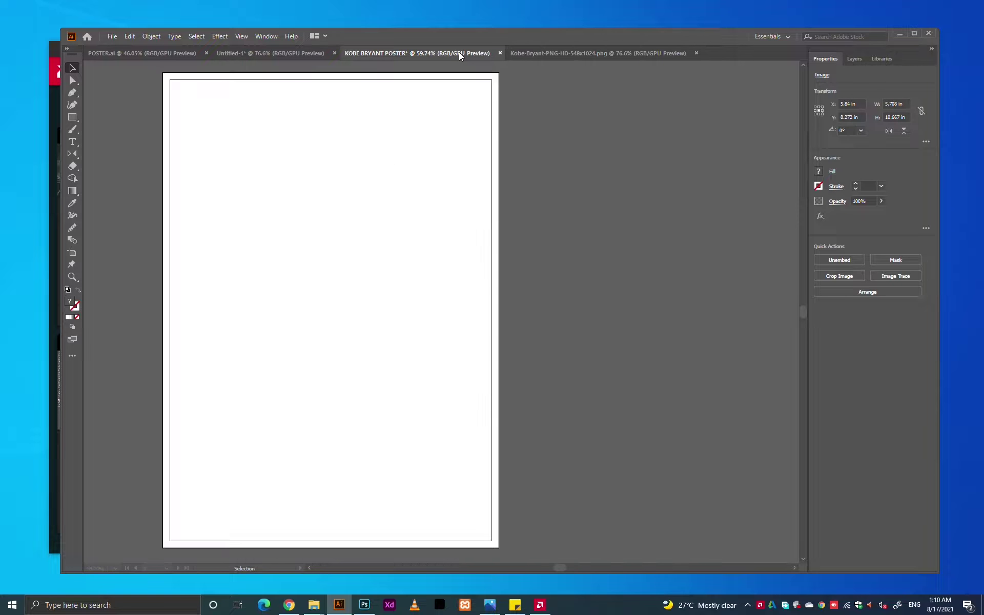
click(128, 35)
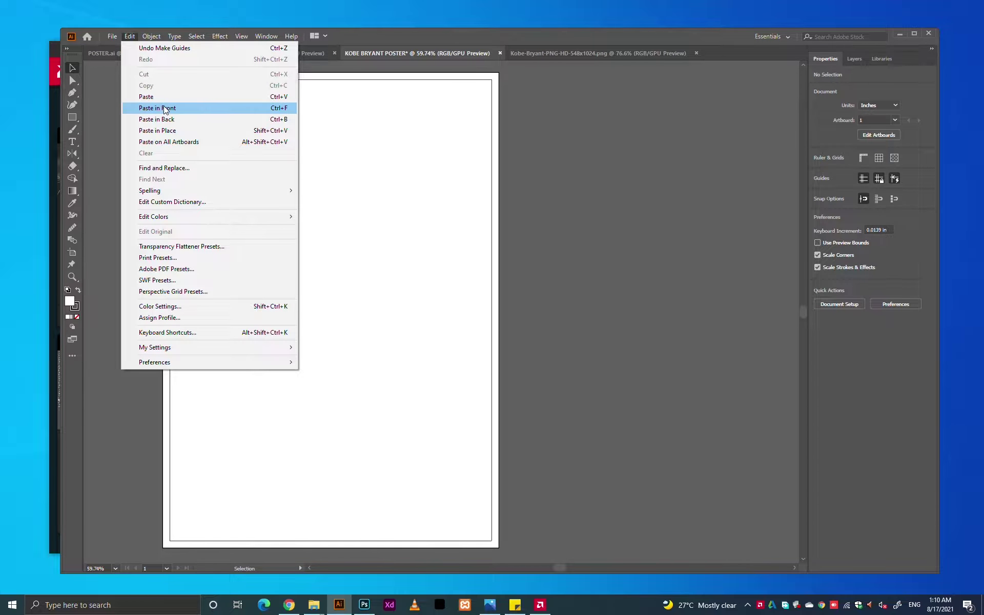
click(165, 109)
Scale up the pasted Kobe image and move it off the artboard to the right
click(440, 215)
mouse_move(393, 273)
mouse_down()
mouse_move(455, 273)
mouse_move(438, 273)
mouse_up()
click(496, 149)
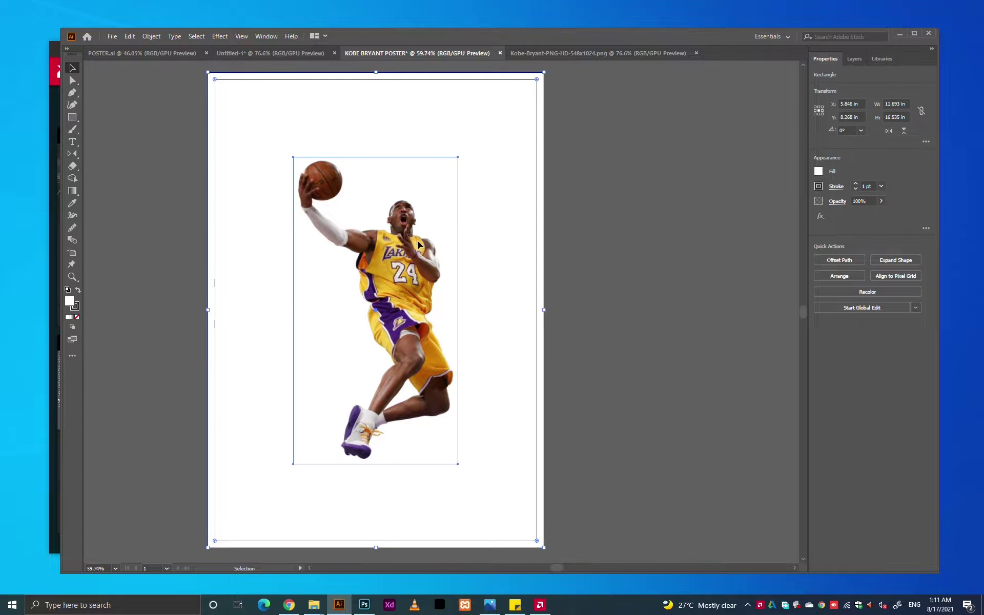
click(446, 160)
drag(454, 159, 469, 137)
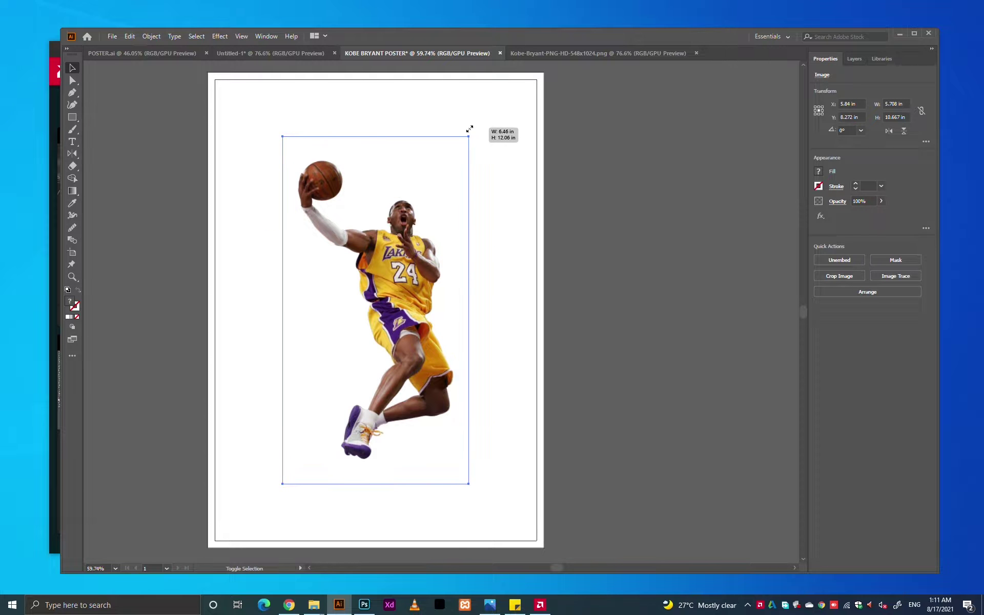
drag(430, 273, 693, 272)
click(488, 261)
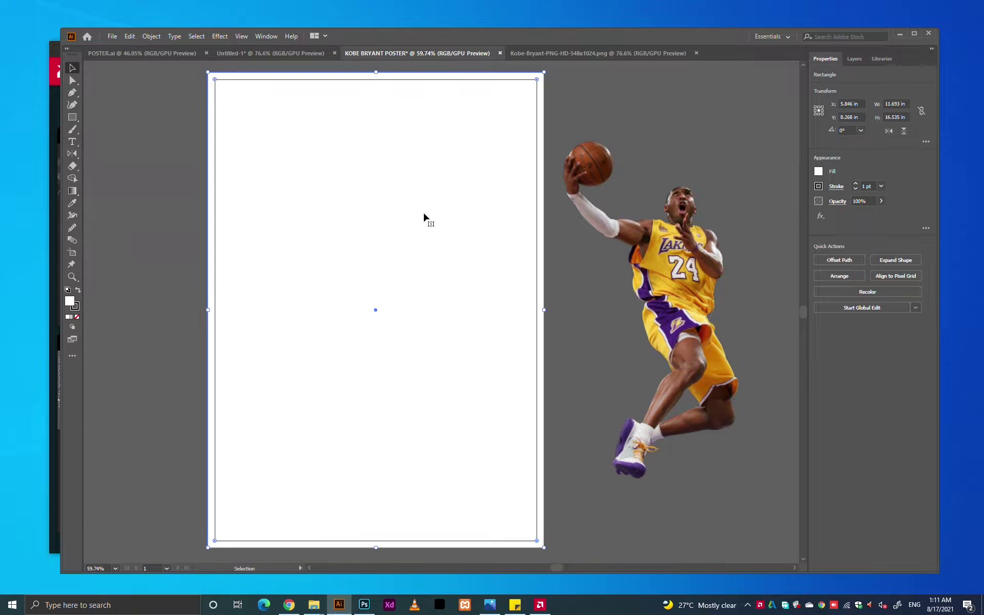
Give the page-sized background rectangle a dark purple 3E135B fill
click(515, 605)
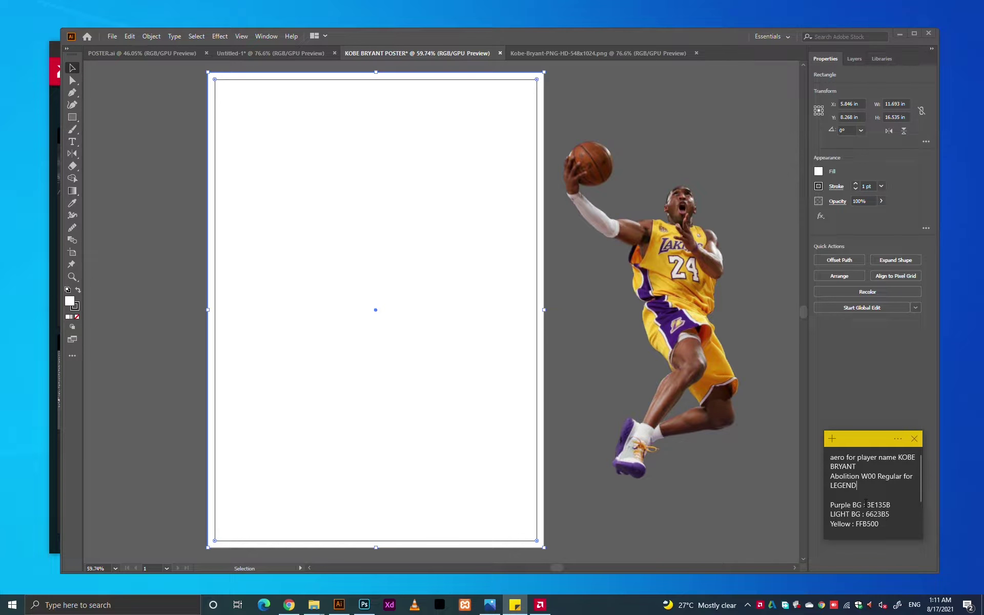
double_click(70, 305)
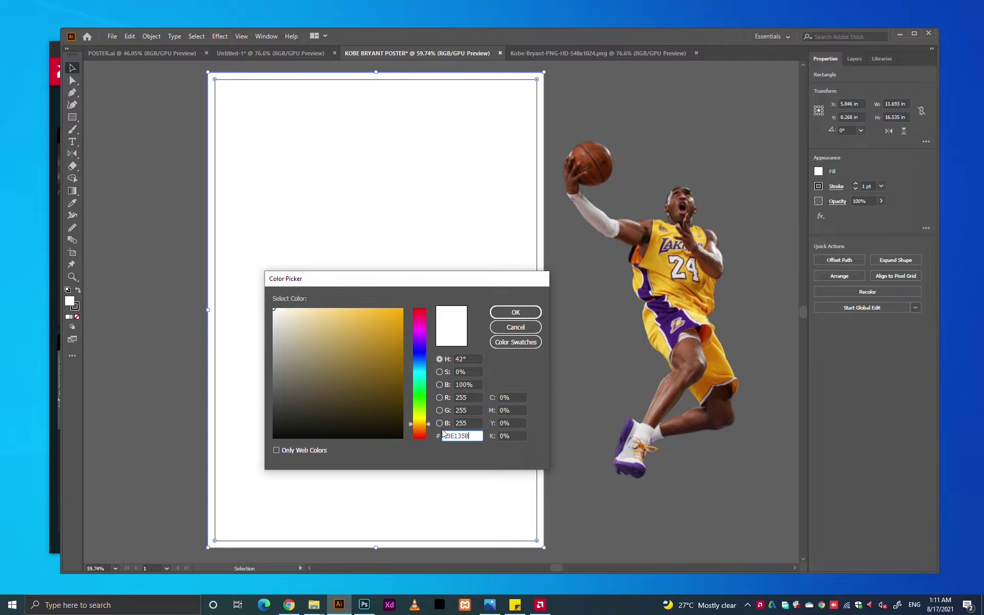
click(515, 312)
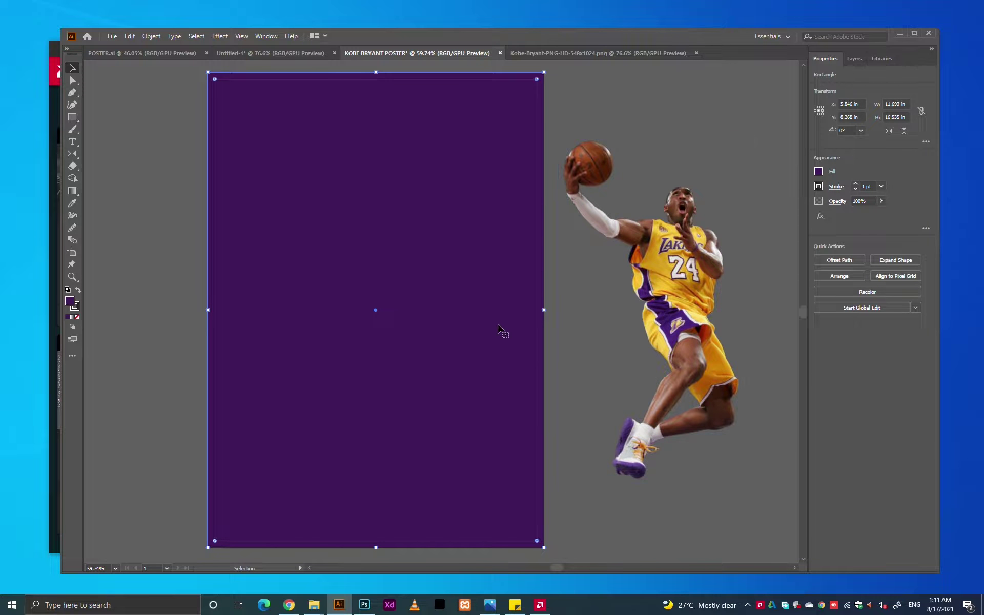
scroll(497, 329, right, 1)
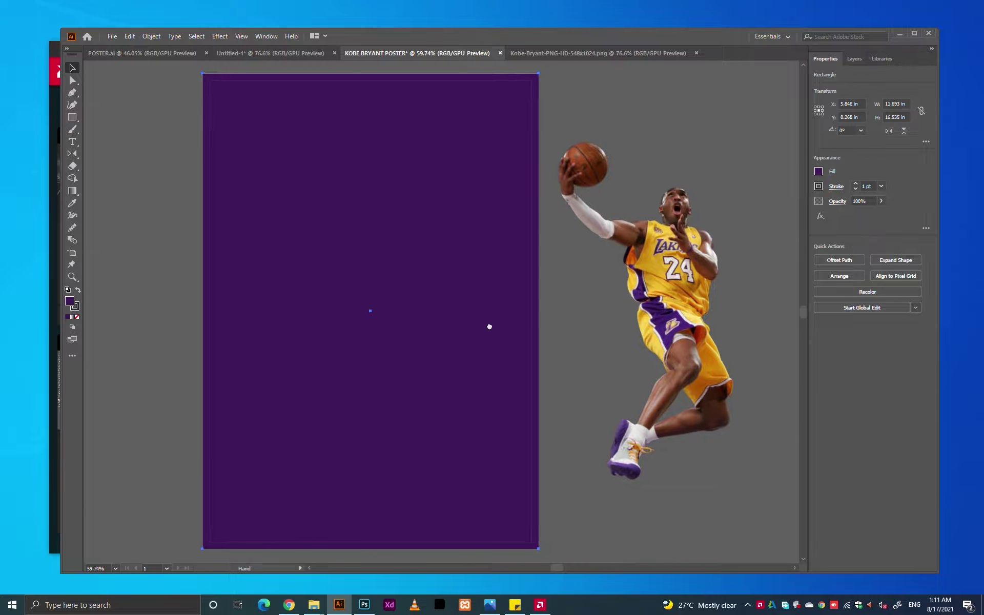
Add a mesh point at the background's centre and colour it lighter purple 6623B5
click(100, 265)
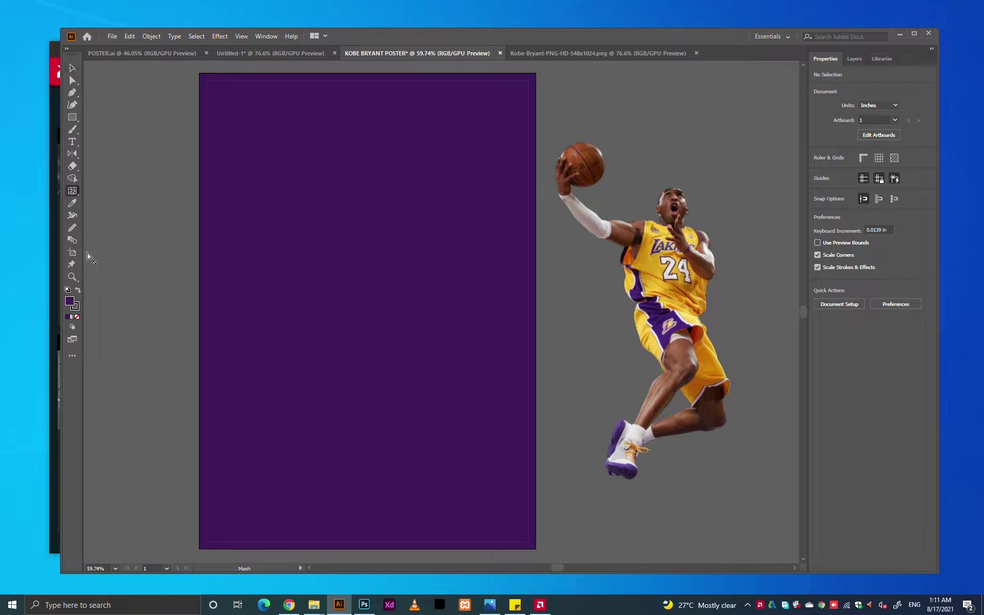
click(74, 195)
right_click(73, 192)
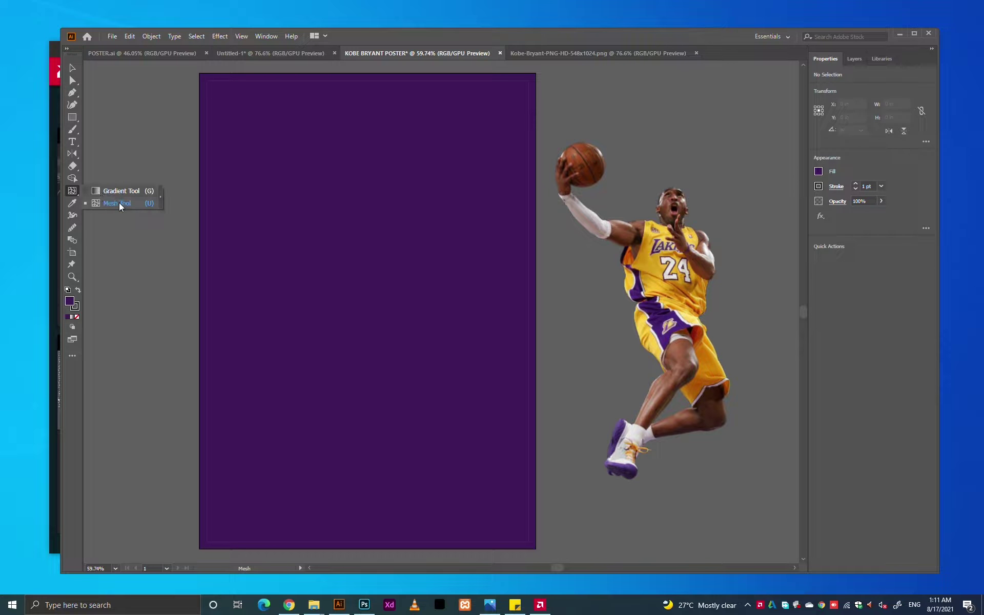
click(119, 203)
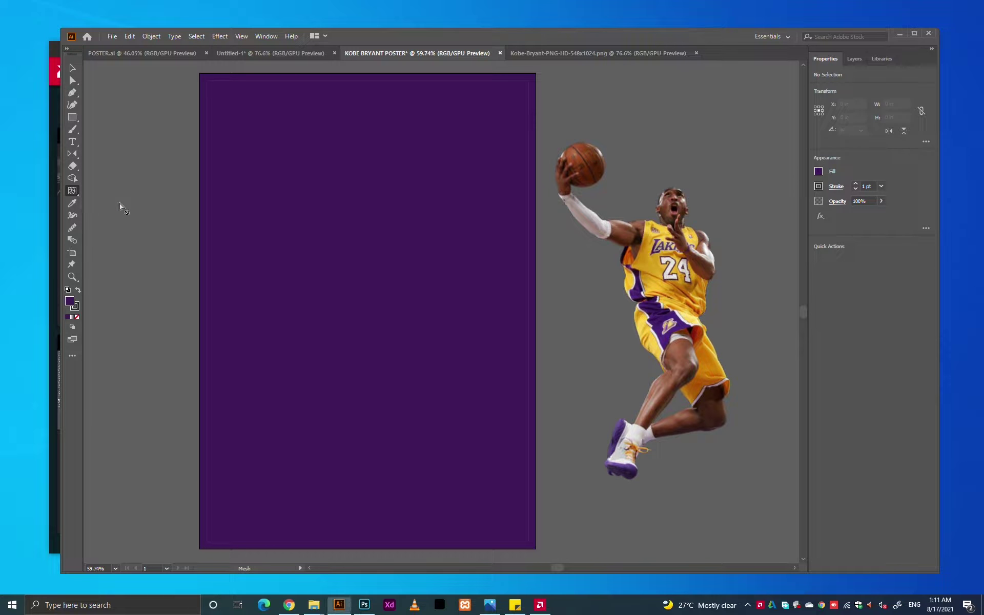
click(369, 311)
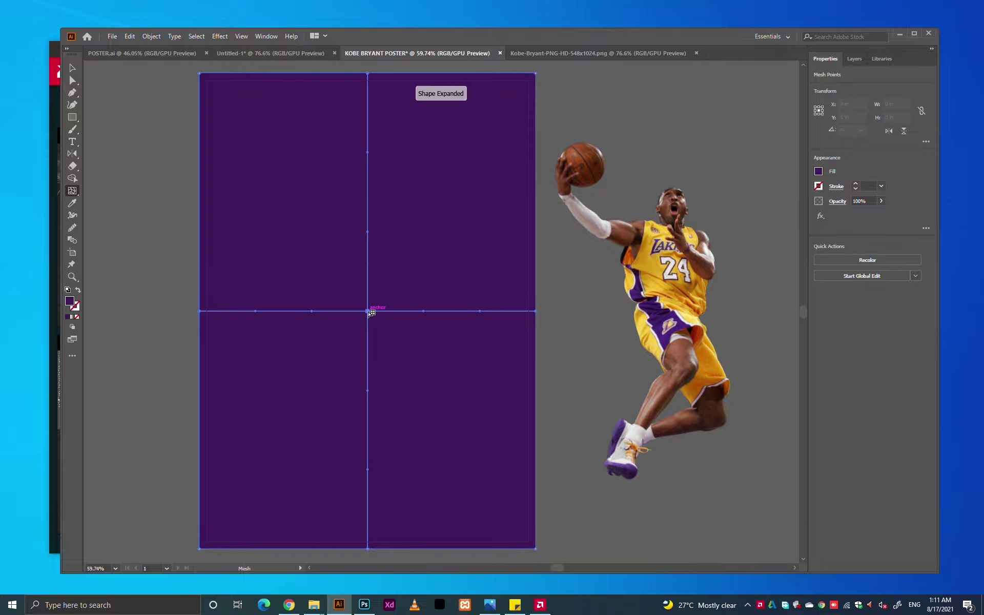
click(515, 605)
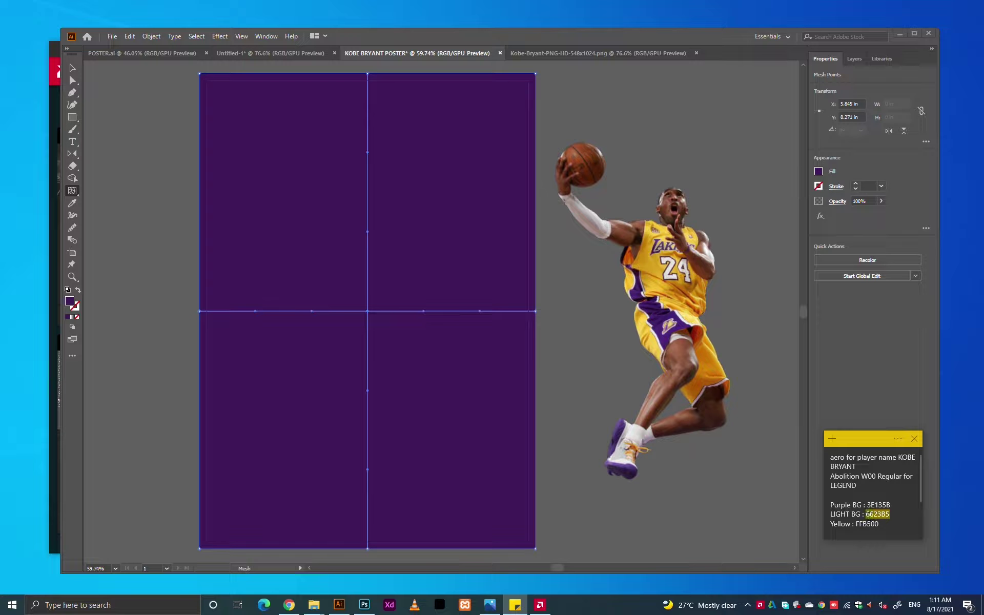
double_click(69, 301)
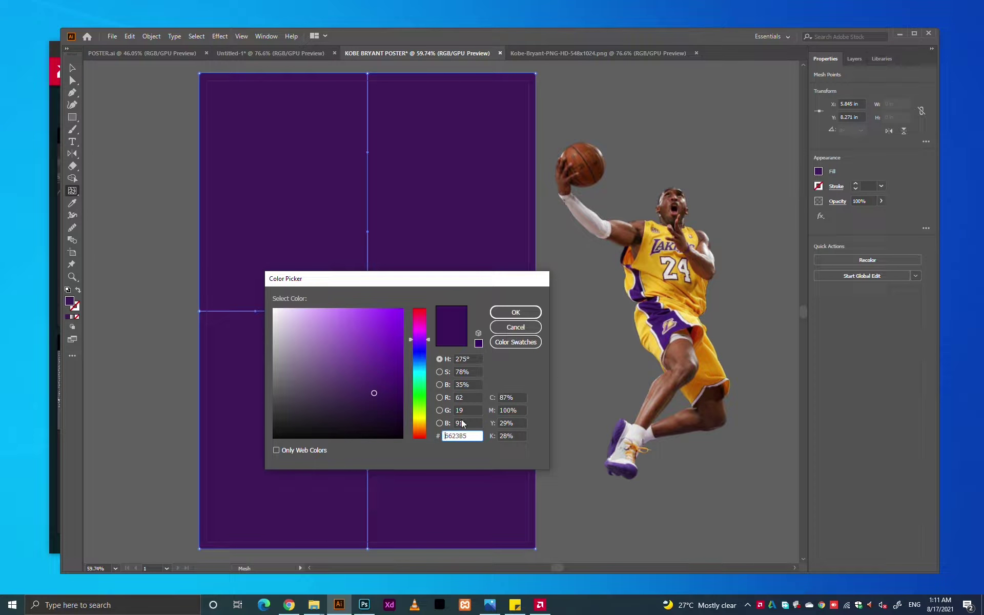
click(516, 312)
click(679, 543)
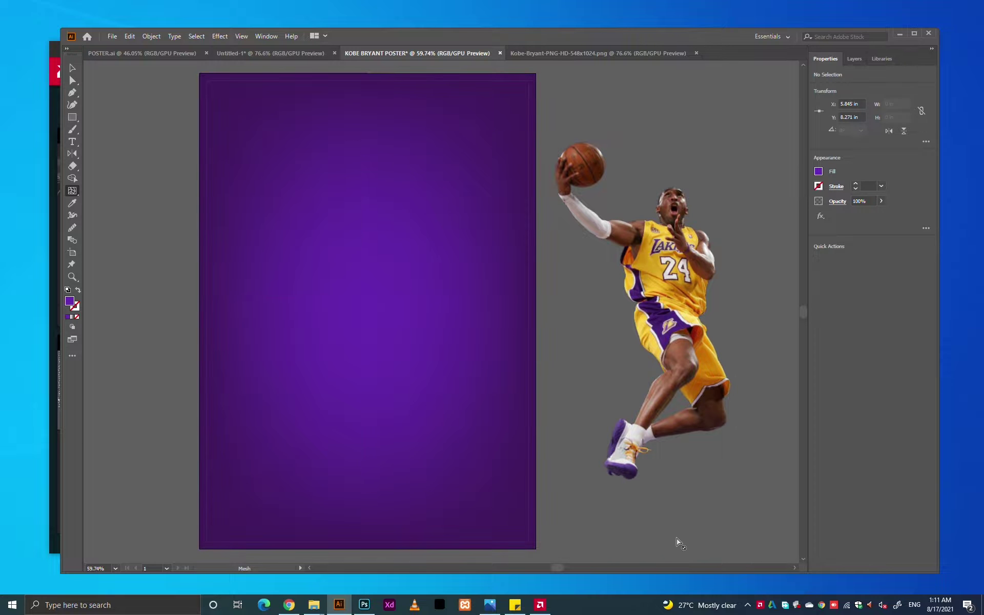
Move the Kobe image onto the poster and centre it horizontally and vertically on the artboard
key(a)
drag(695, 301, 410, 306)
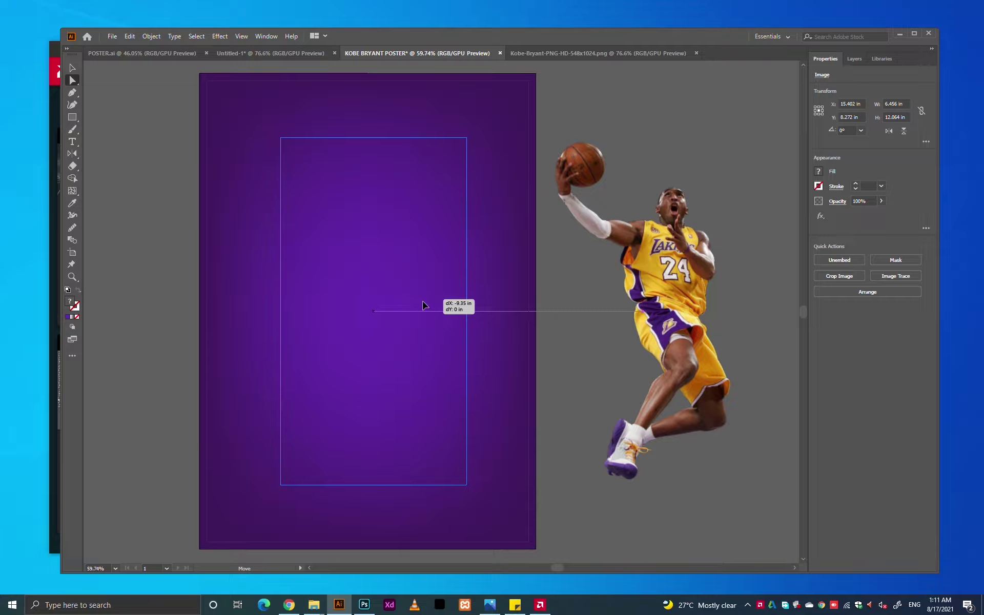
drag(410, 306, 399, 311)
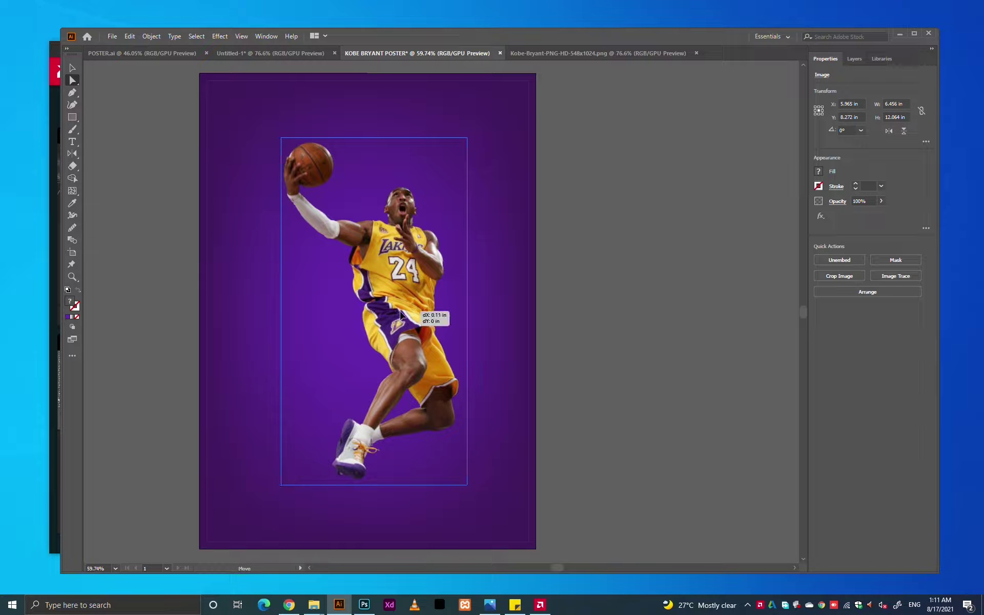
click(266, 36)
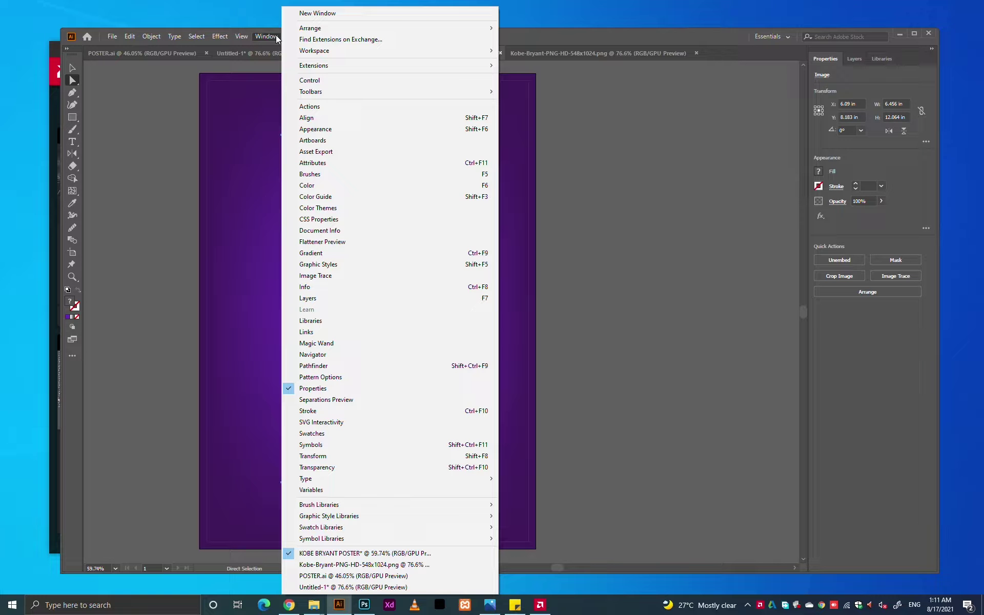
click(333, 117)
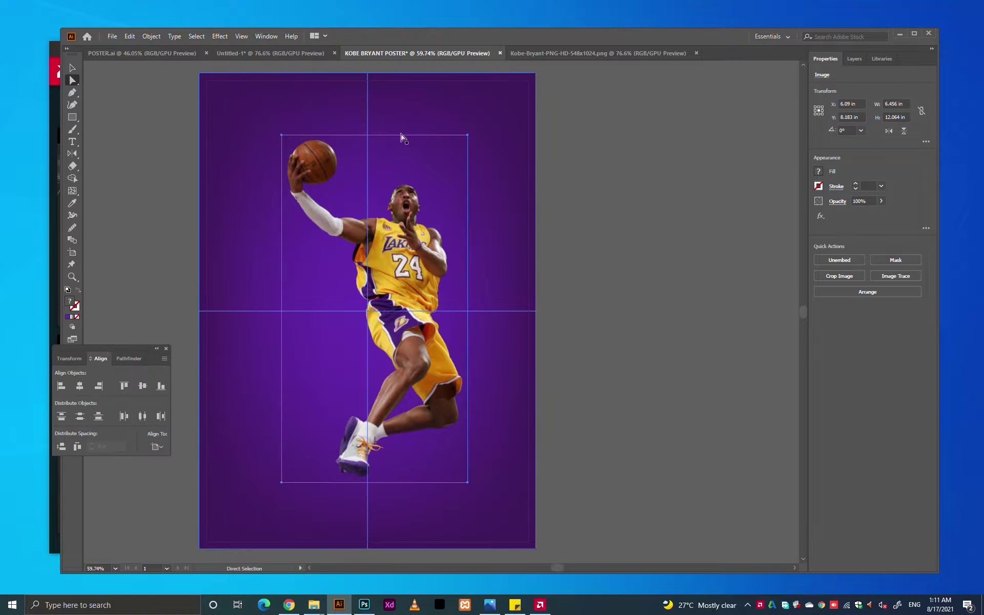
drag(137, 350, 752, 77)
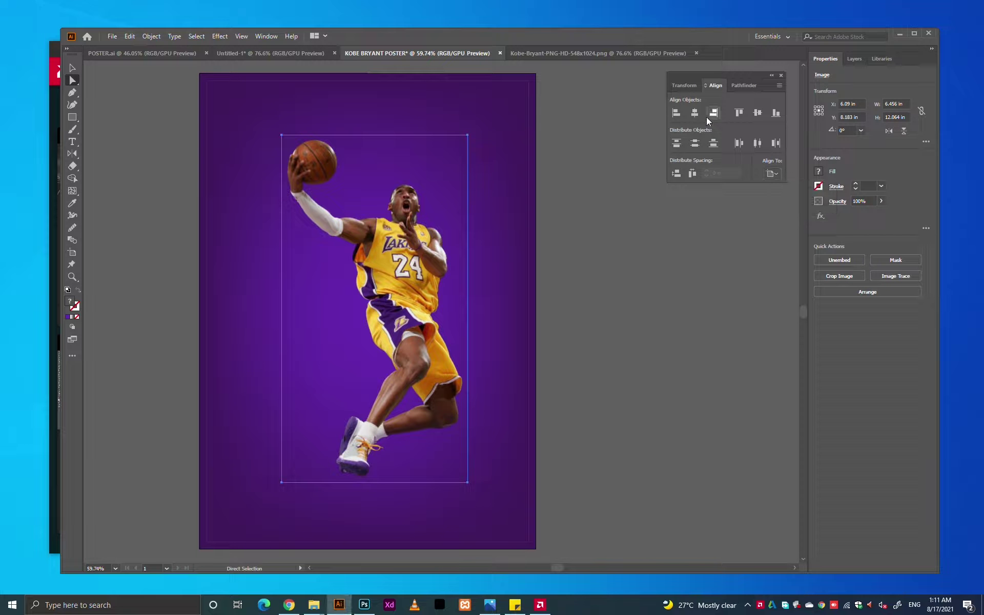
click(694, 112)
click(757, 112)
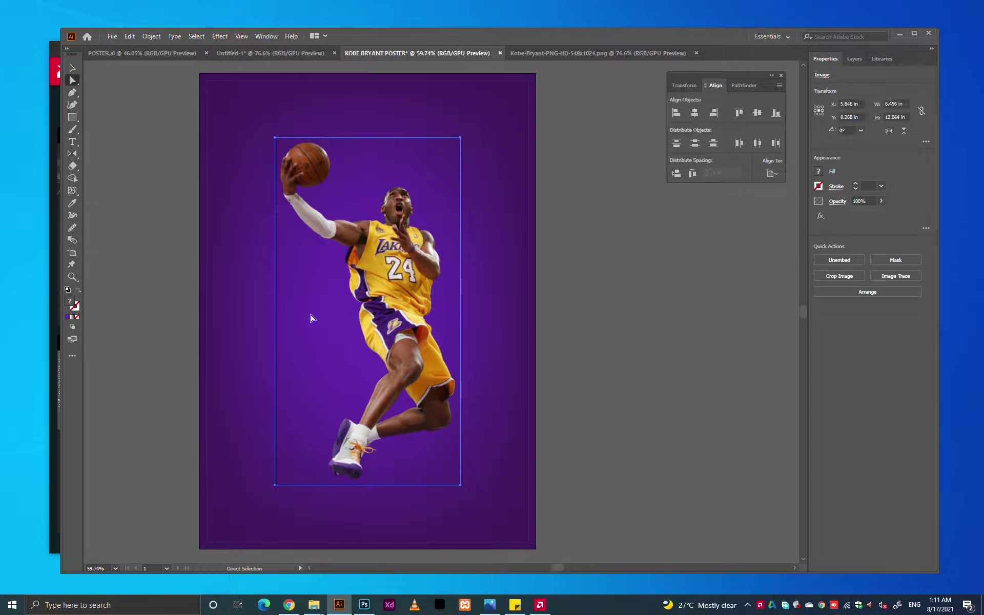
Enlarge the Kobe image to about 6.875 × 12.847 in and nudge it upward
drag(276, 311, 269, 311)
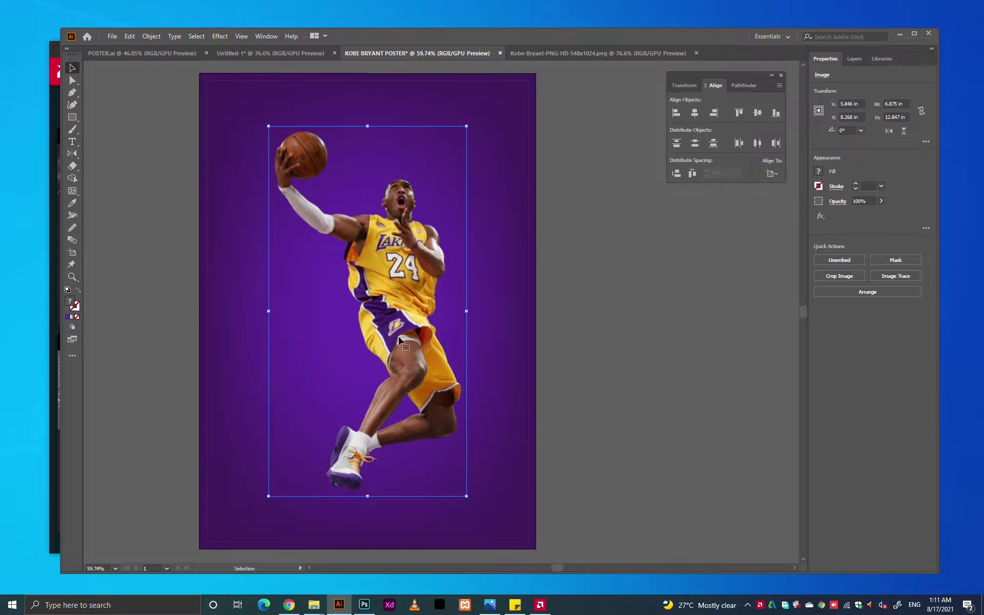
drag(403, 321, 402, 302)
drag(401, 199, 406, 196)
click(614, 288)
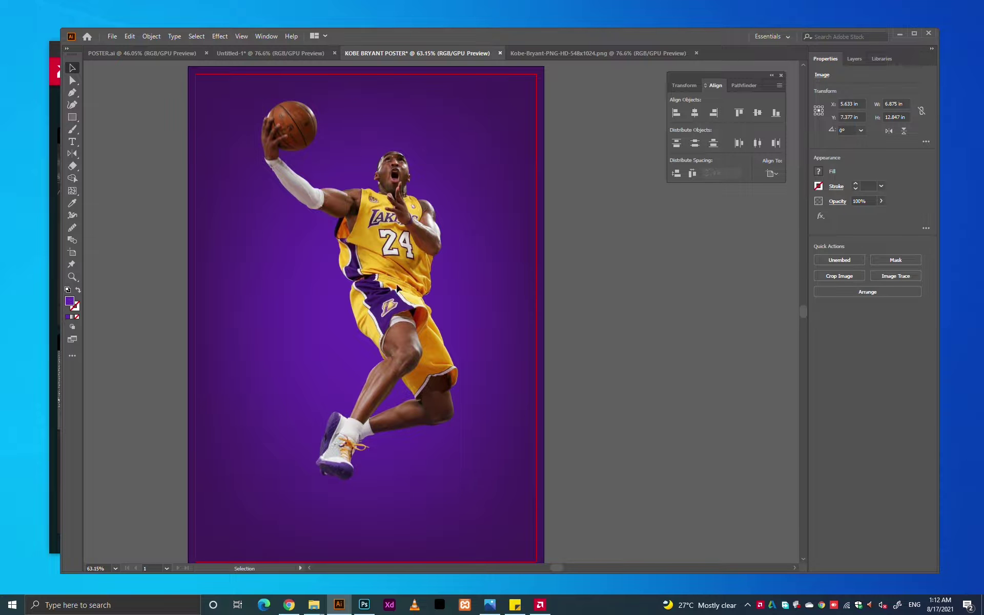
key(a)
click(314, 292)
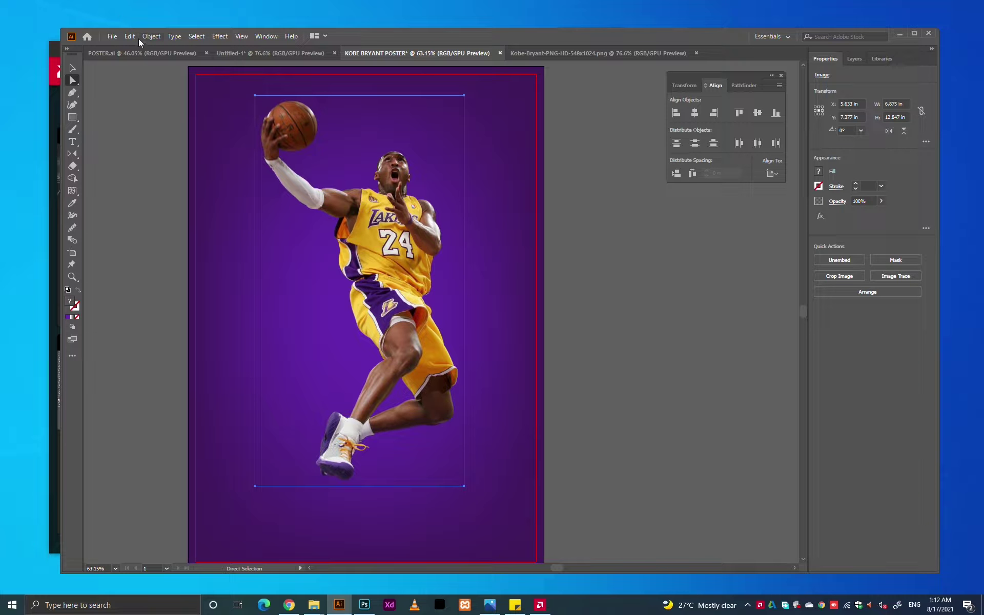
Lock the Kobe image and move the background glow's mesh point up onto the jersey
click(130, 37)
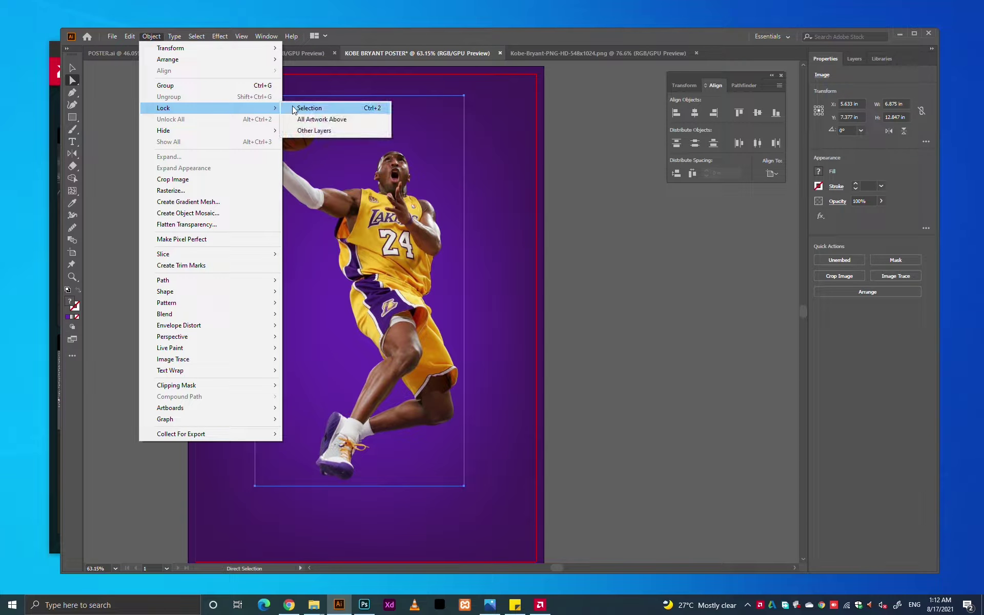
click(308, 108)
click(372, 311)
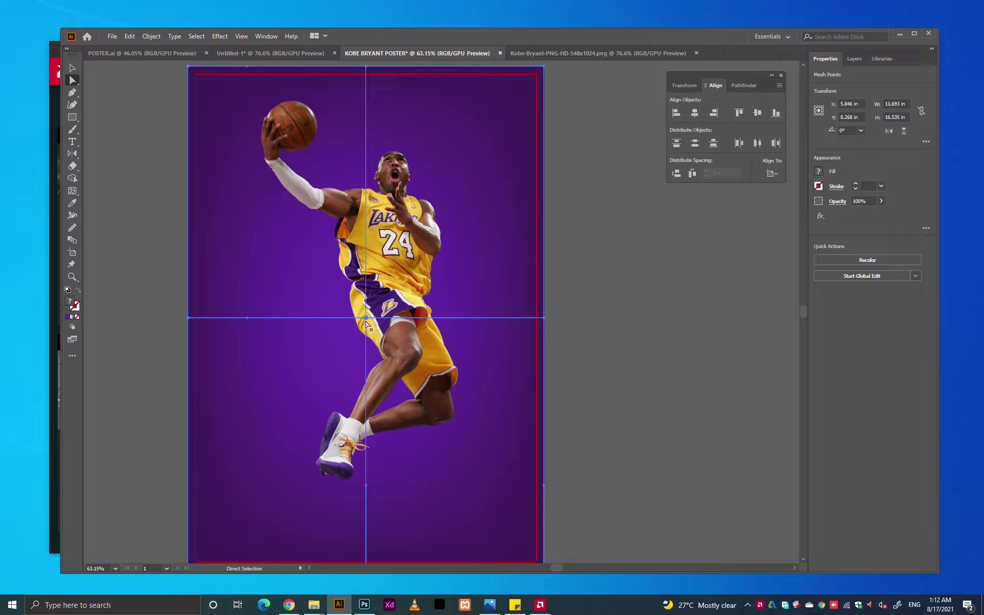
drag(366, 319, 393, 241)
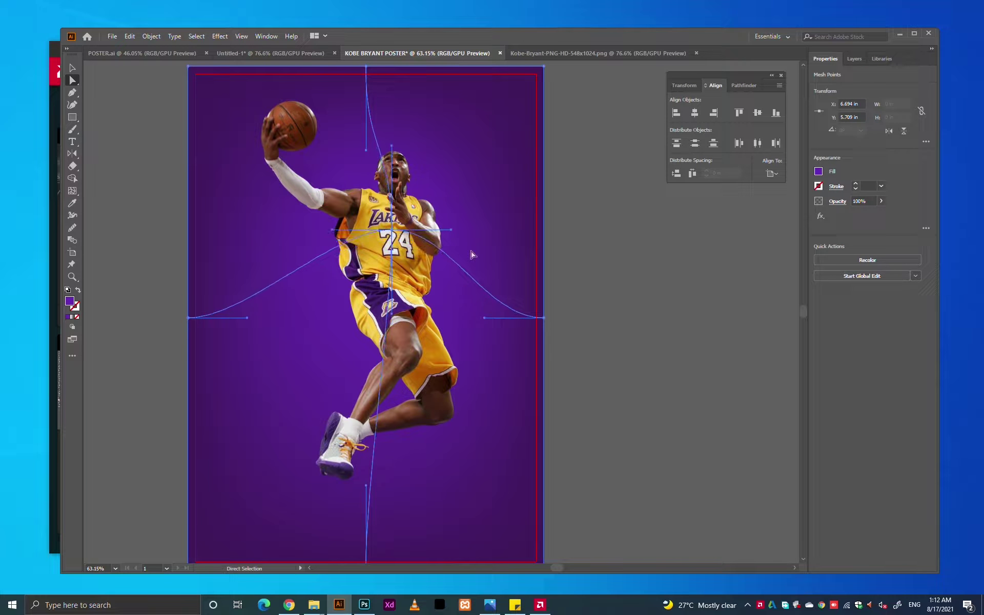
click(615, 292)
Stretch the Kobe image taller from its bottom edge to about 6.98 × 13.05 in
scroll(543, 294, down, 1)
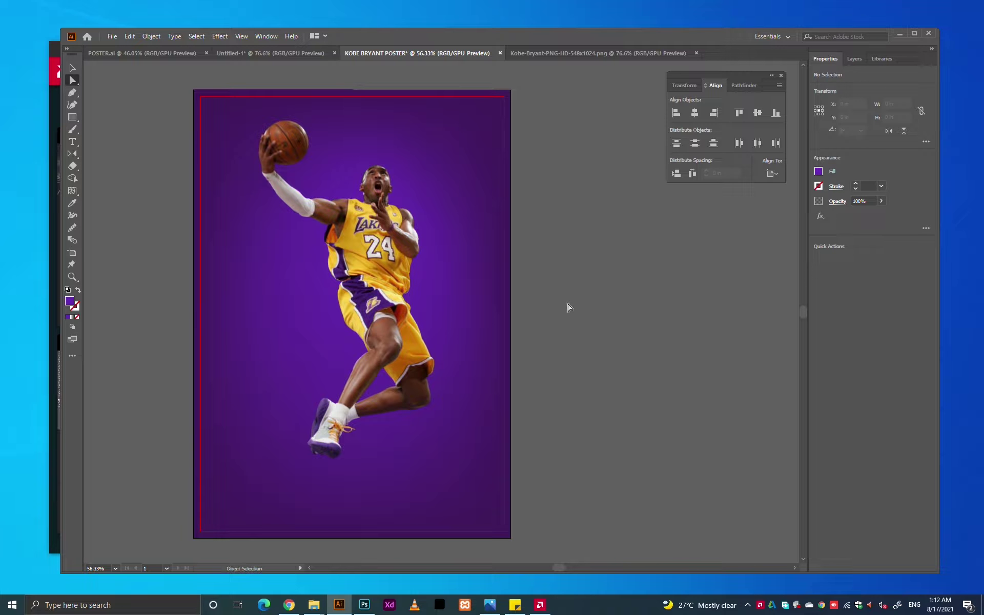
key(v)
key(ctrl+a)
click(526, 267)
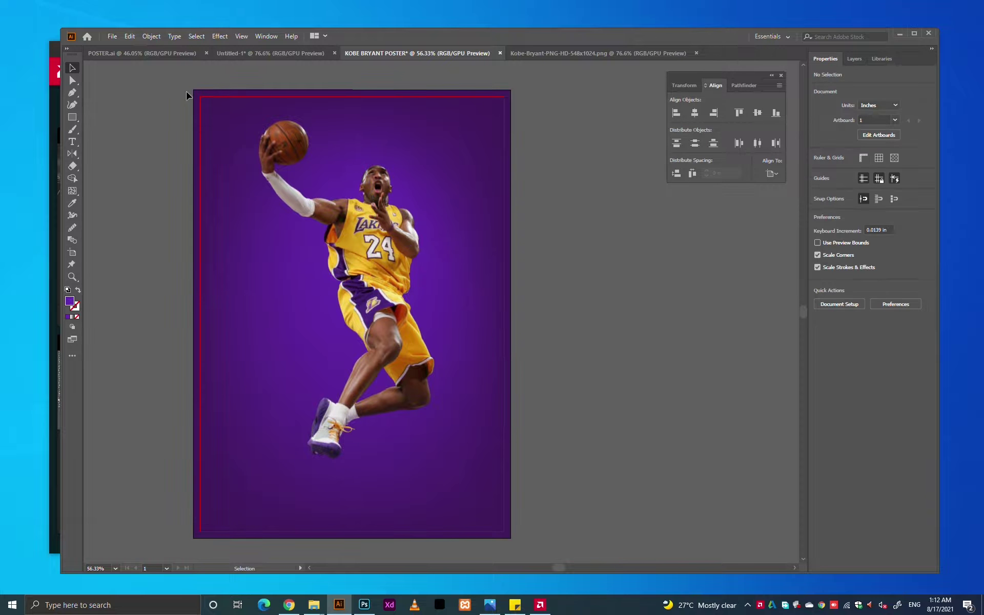
key(ctrl+a)
click(149, 128)
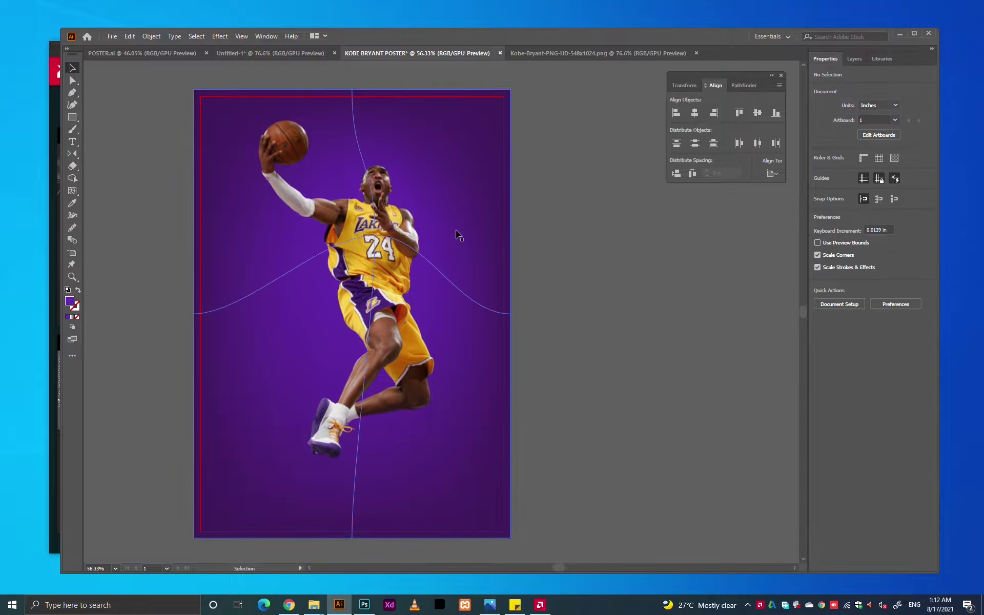
scroll(520, 200, left, 1)
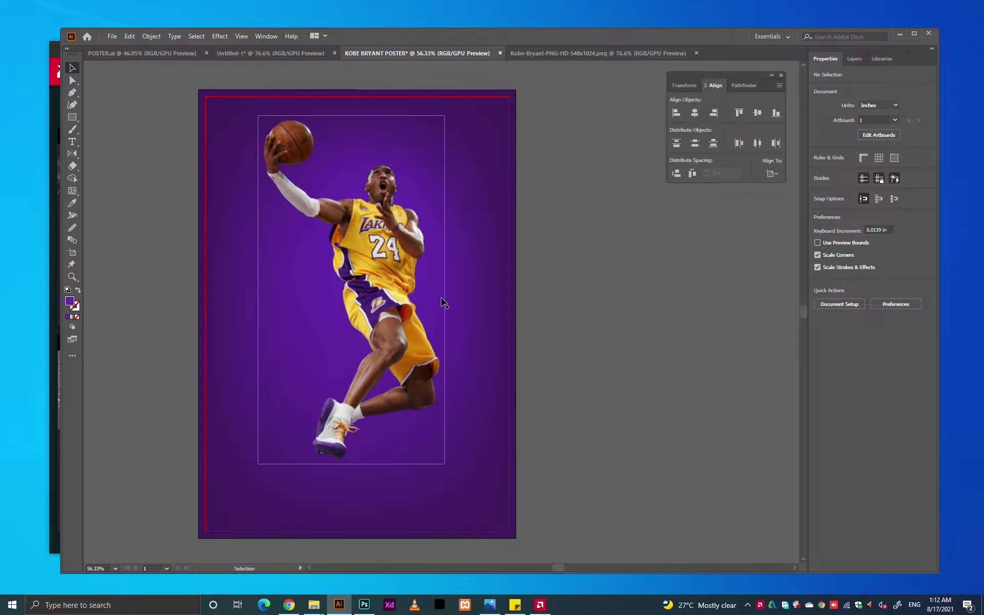
drag(352, 464, 352, 471)
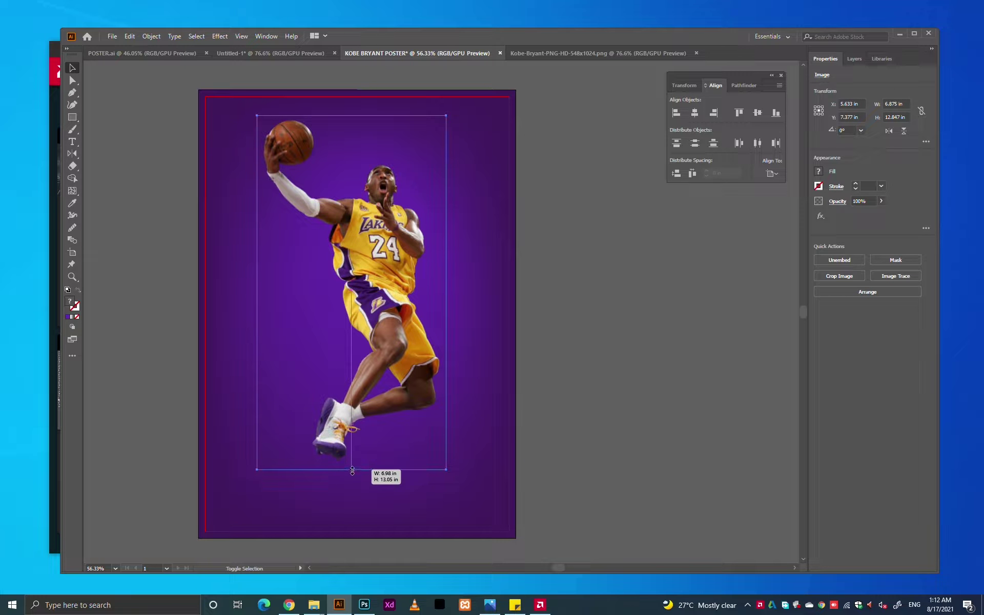
click(466, 304)
click(511, 280)
click(586, 263)
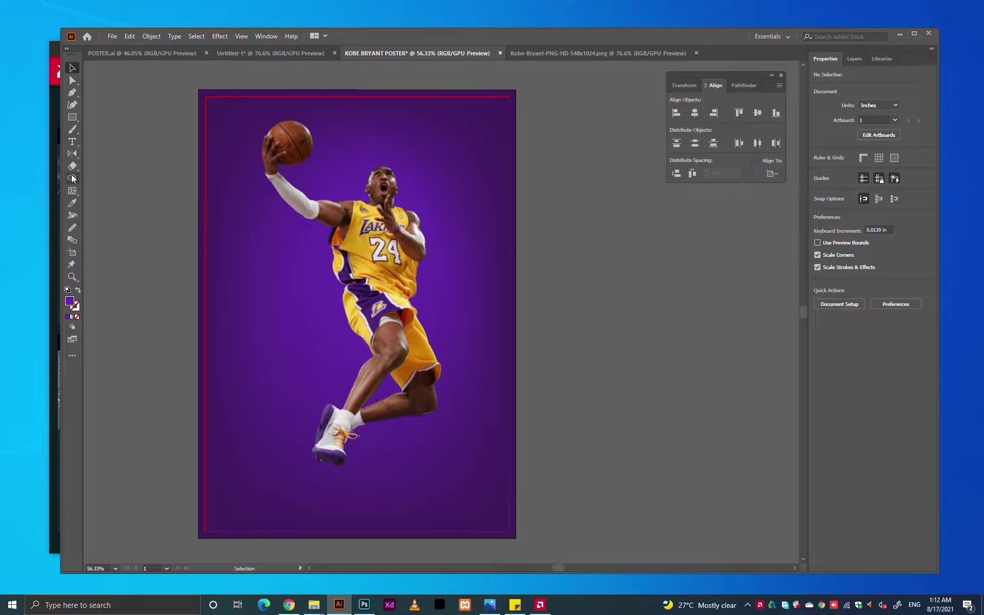
Draw a tall rectangle about 3.83 in wide down the poster and fill it yellow FFB500
drag(72, 139, 96, 118)
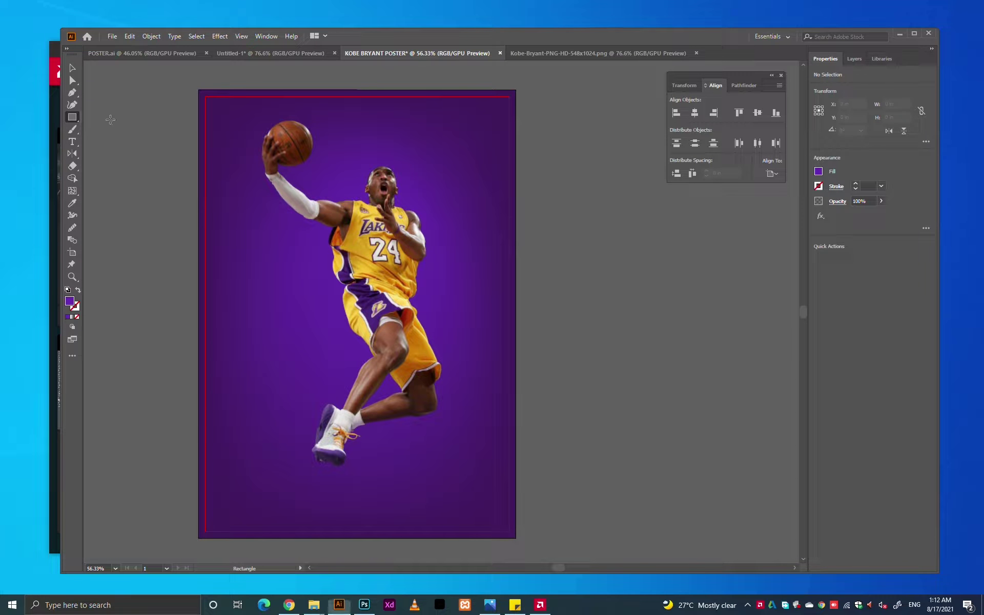
drag(317, 89, 412, 538)
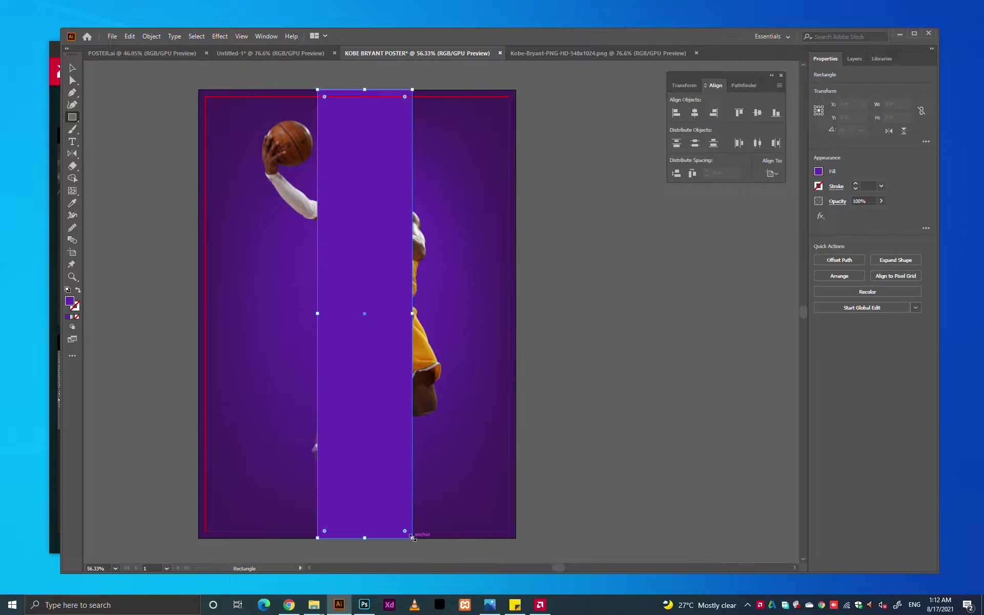
key(v)
drag(412, 313, 418, 313)
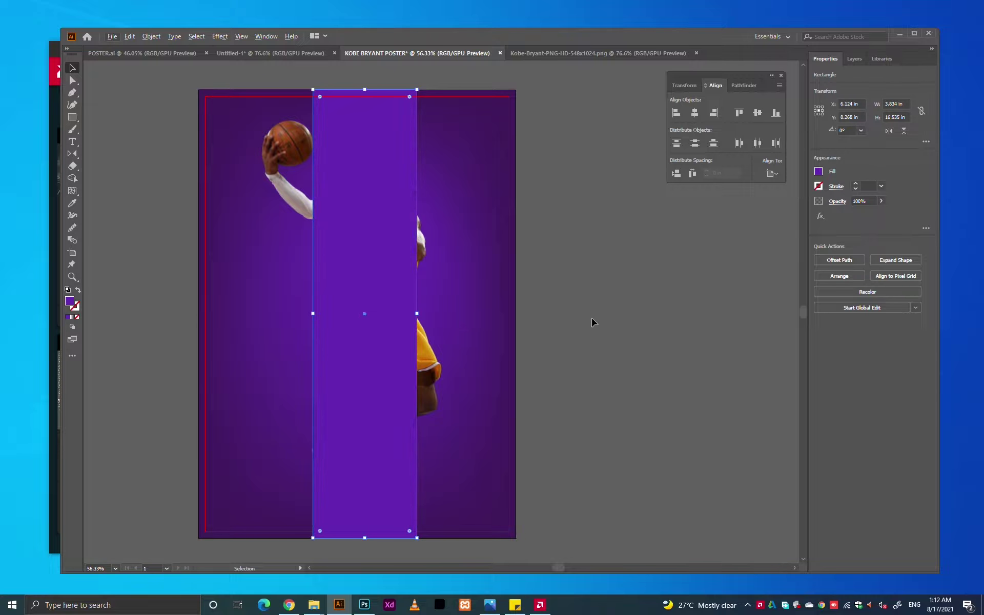
click(514, 606)
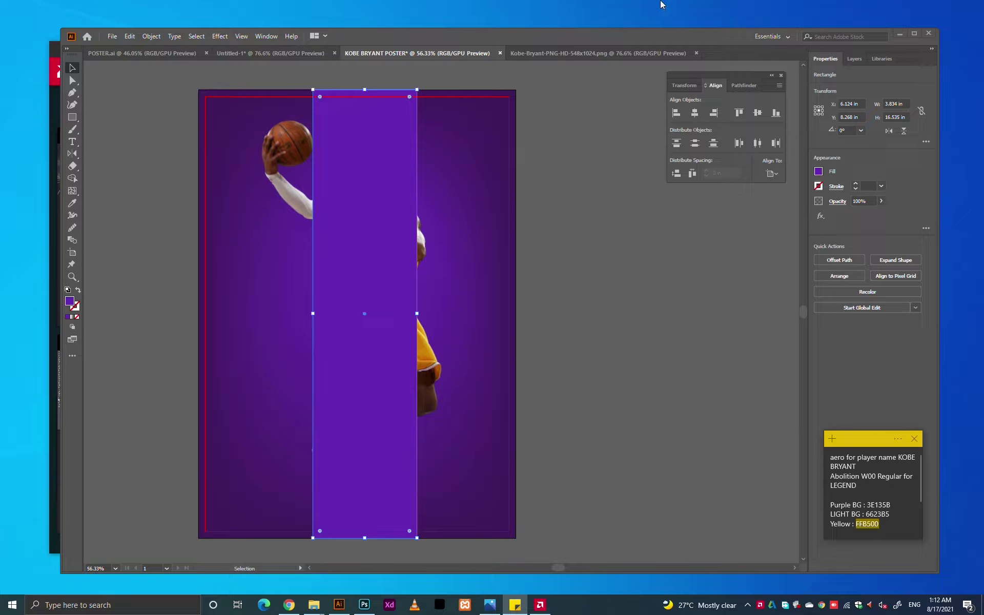
click(450, 147)
click(373, 154)
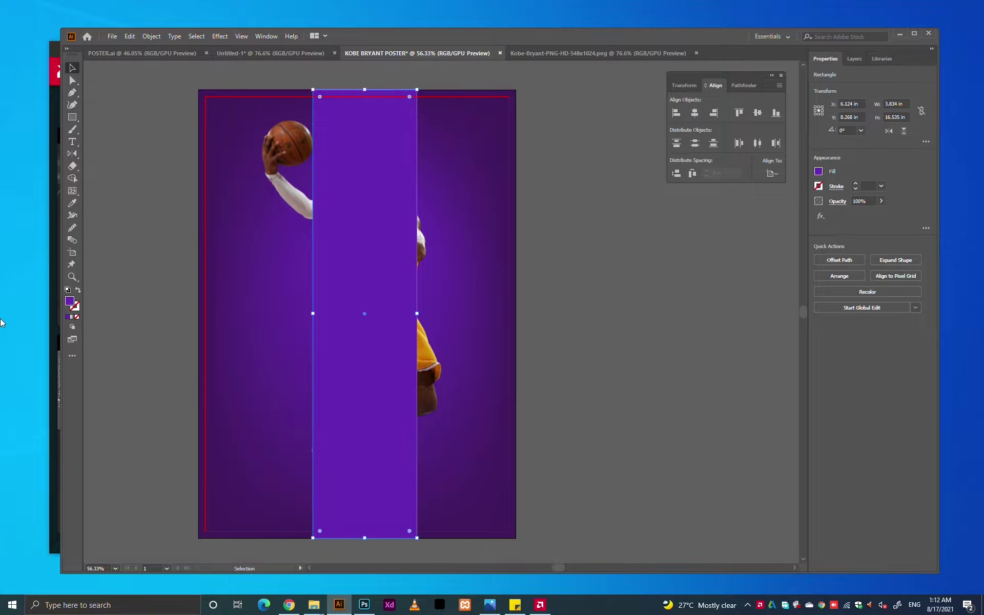
double_click(68, 306)
text(FFB500)
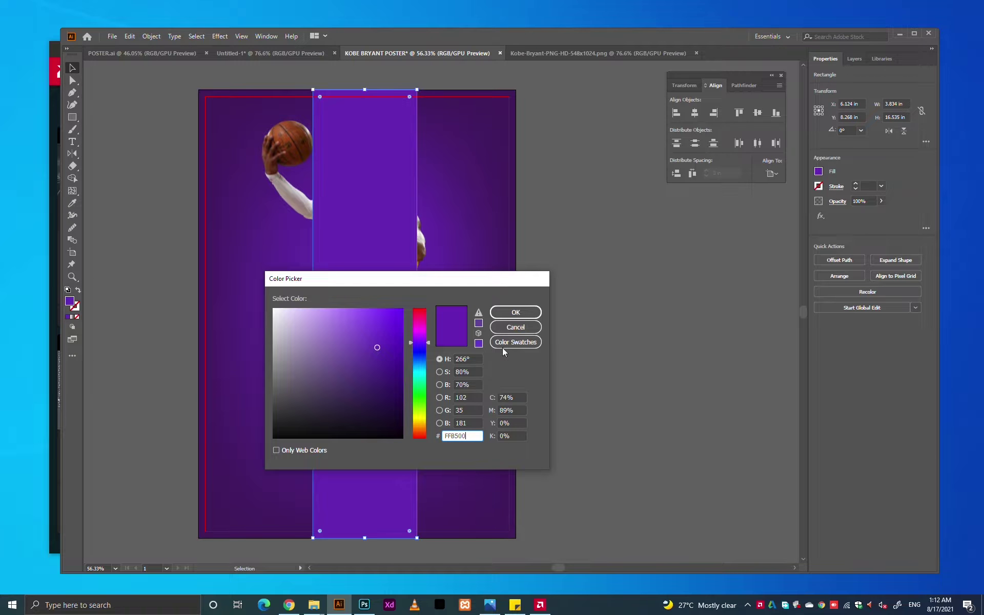
click(515, 312)
Reorder the stack so the yellow stripe sits between the purple background and the player
right_click(361, 271)
mouse_move(390, 439)
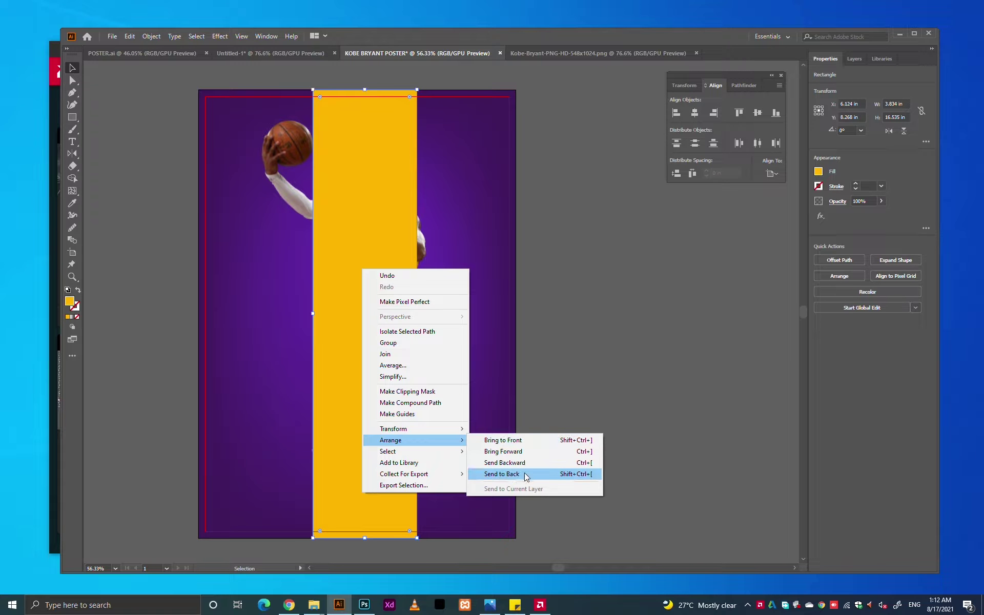
click(523, 473)
click(476, 395)
right_click(464, 375)
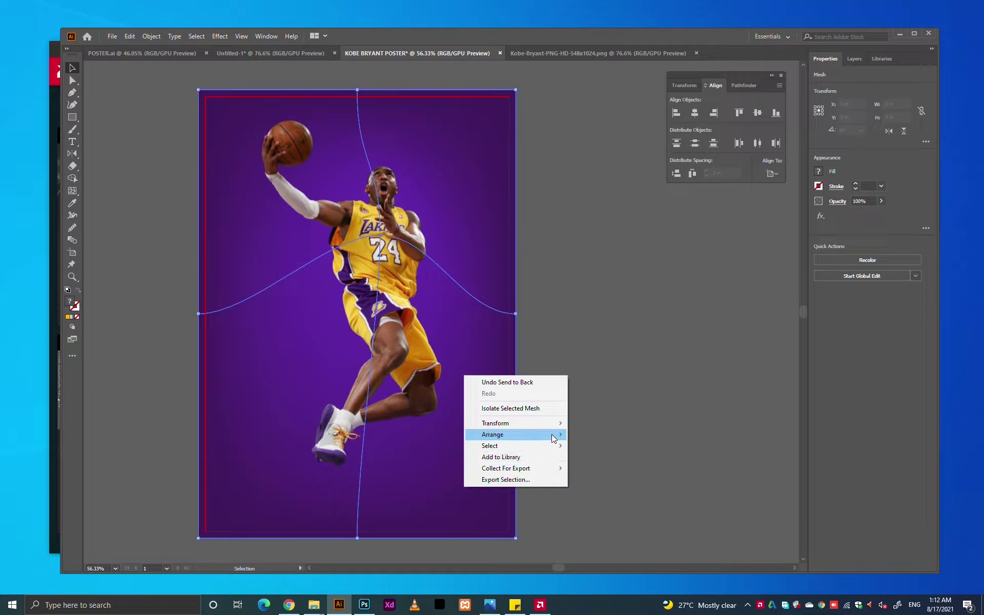
click(613, 444)
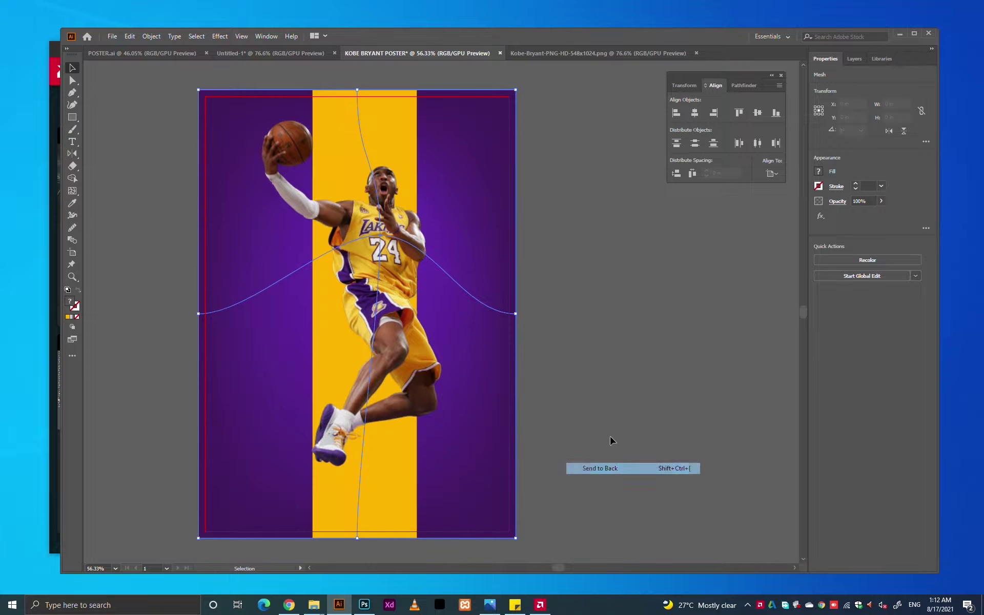
click(333, 297)
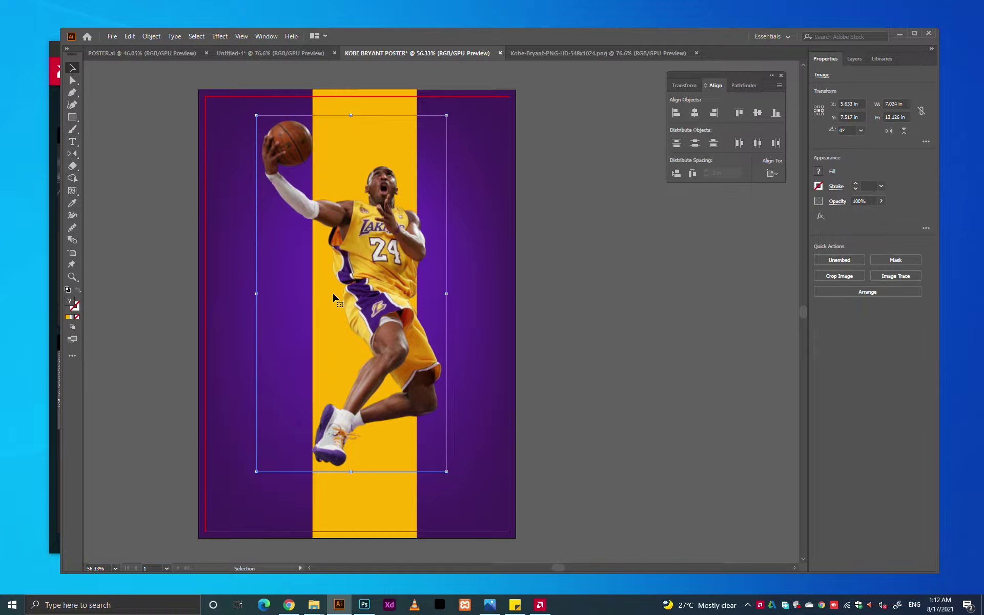
Shift the yellow stripe slightly right and narrow it to about 3.683 in wide
click(151, 37)
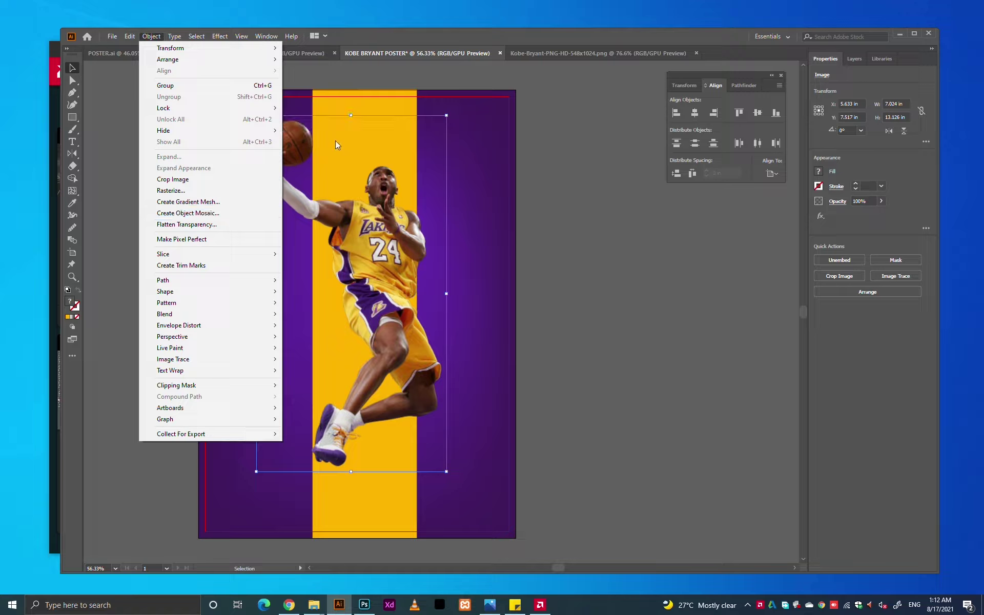
drag(363, 309, 369, 310)
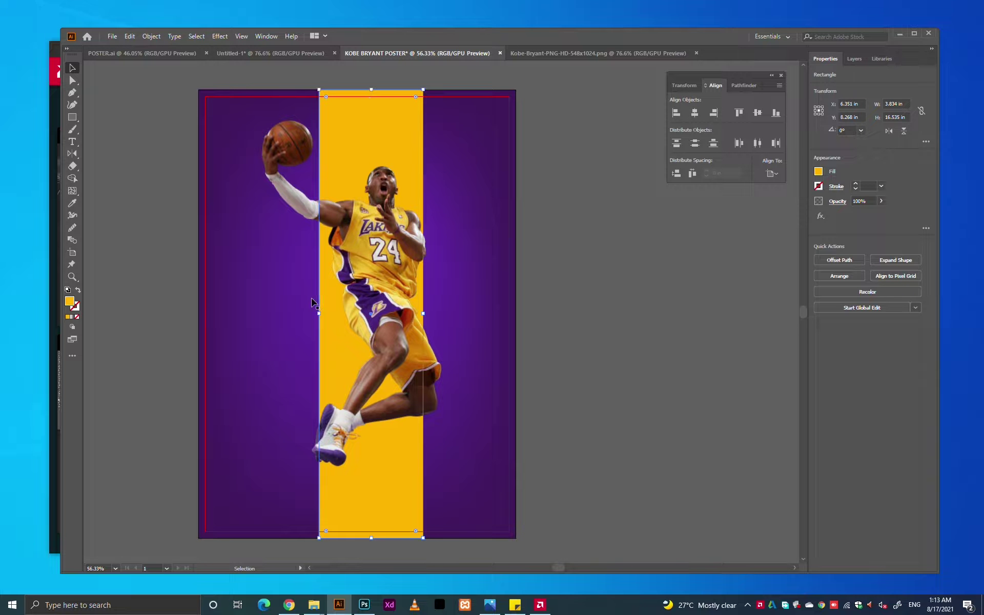
drag(318, 313, 323, 315)
click(618, 334)
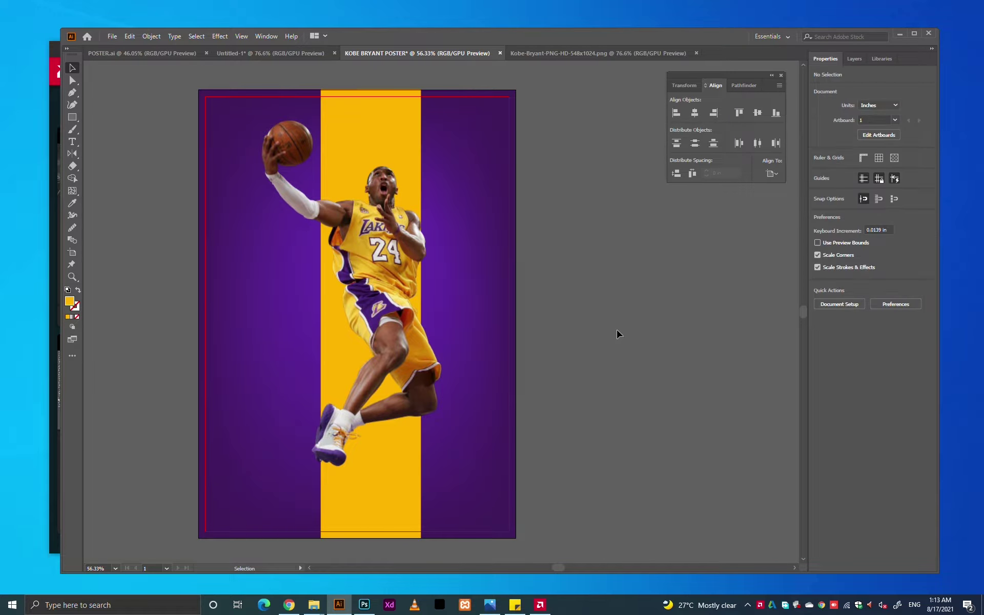
drag(387, 235, 410, 314)
click(410, 315)
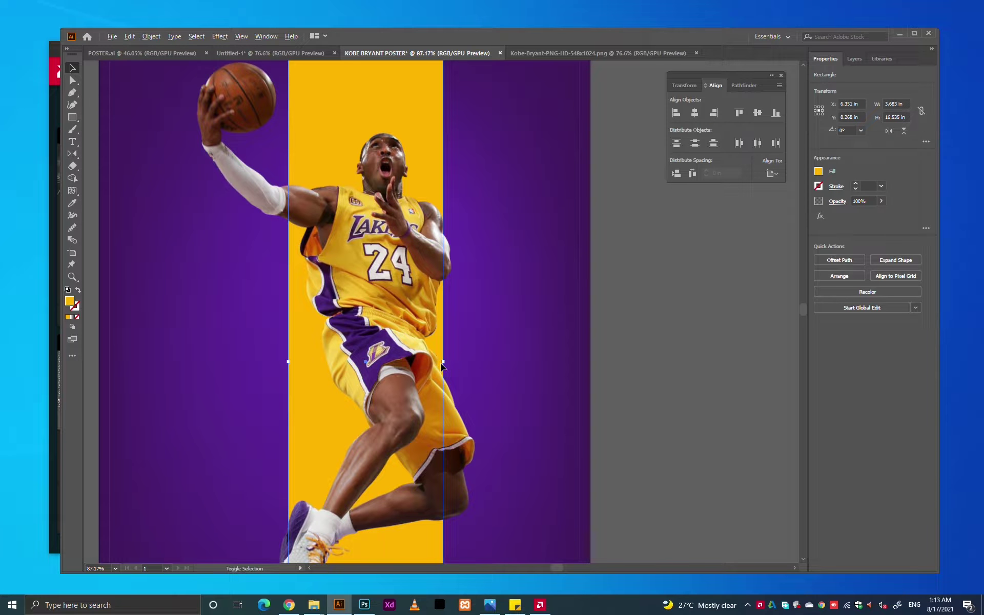
click(639, 330)
key(ctrl+0)
click(482, 297)
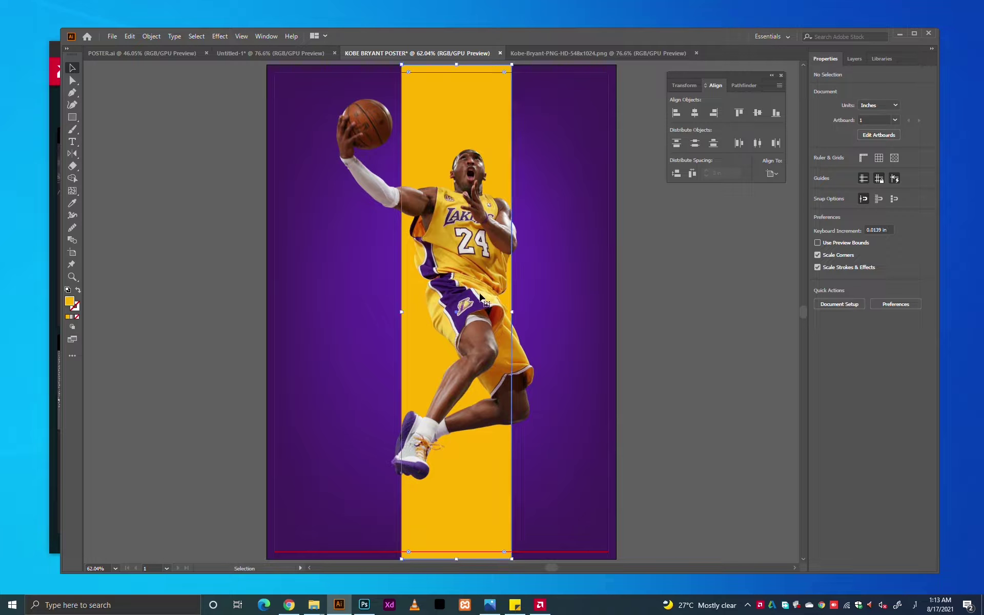
click(656, 280)
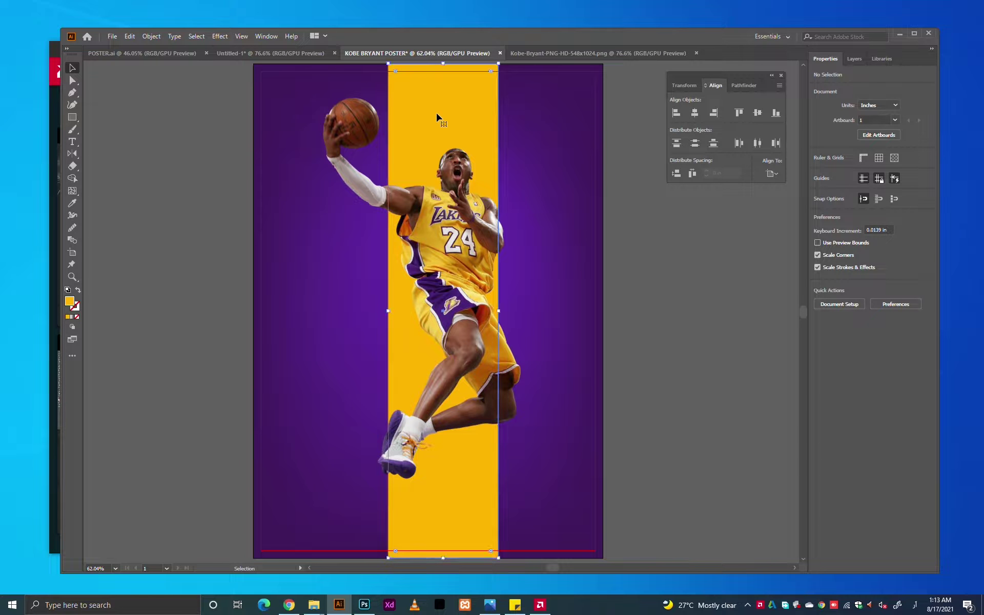
Zoom in on the player's chest and paint a wavy Paintbrush line across the stripe
key(z)
click(525, 207)
drag(525, 207, 537, 212)
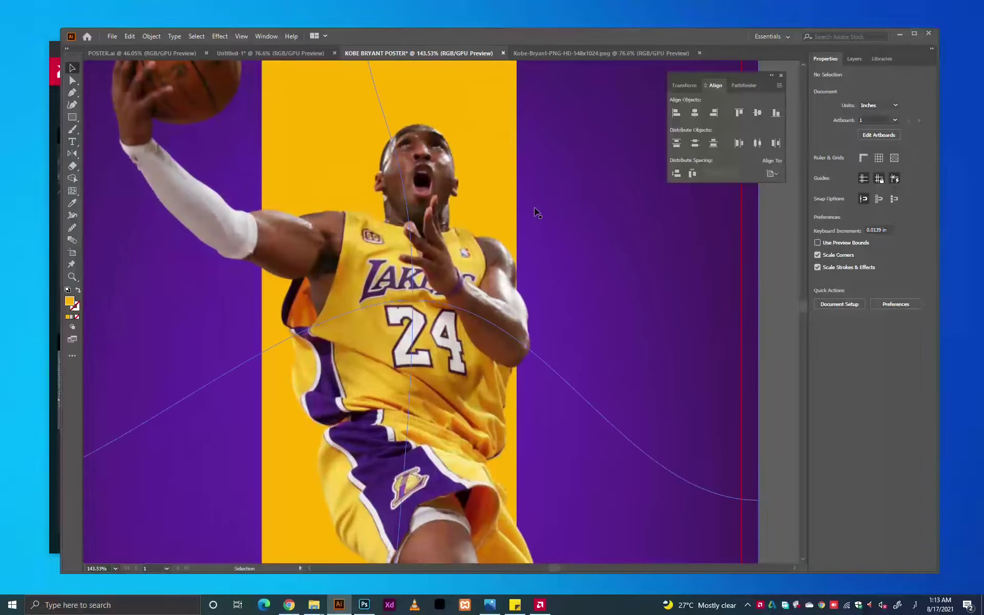
key(p)
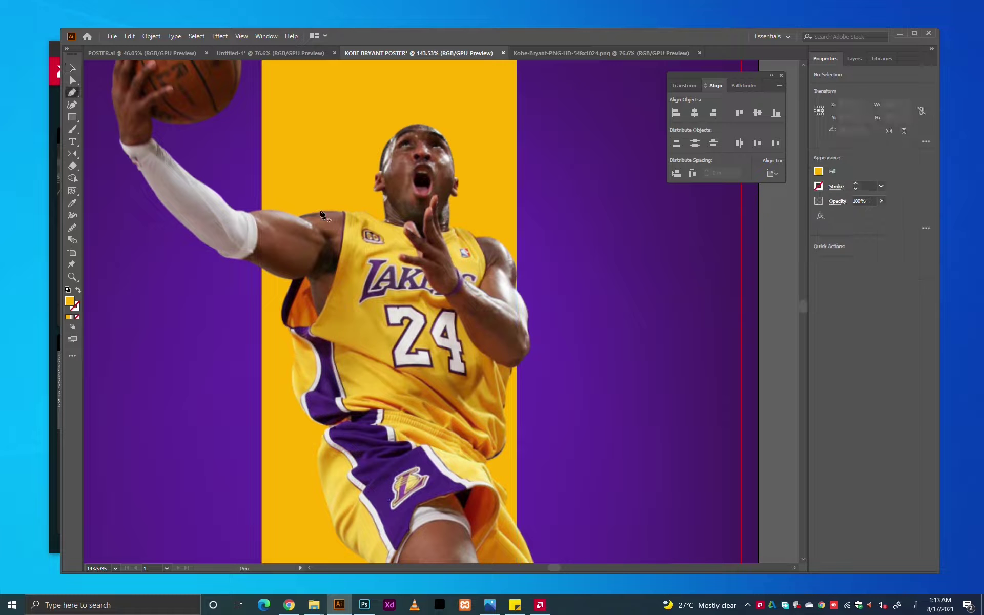
key(b)
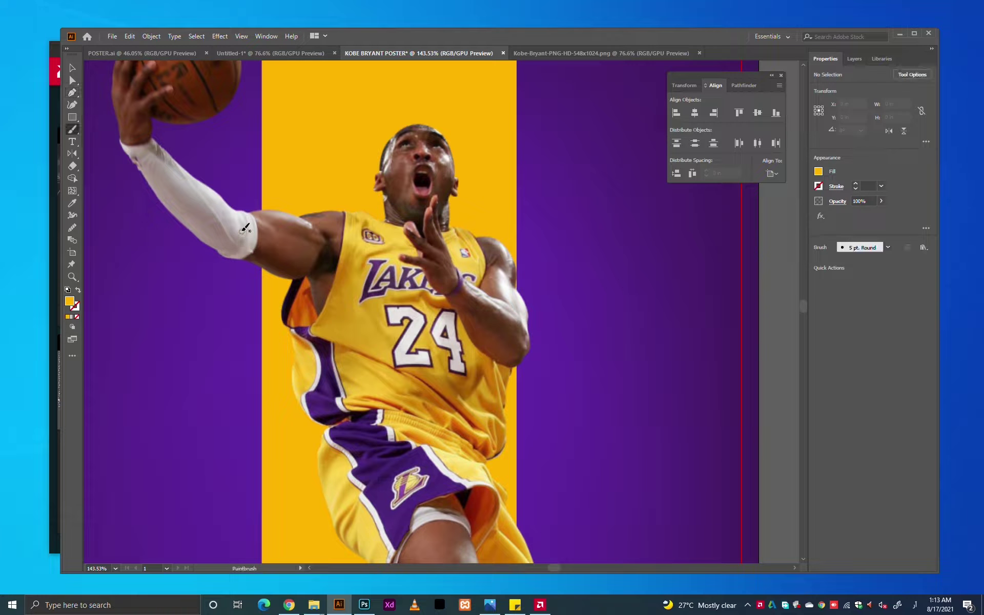
drag(264, 240, 574, 323)
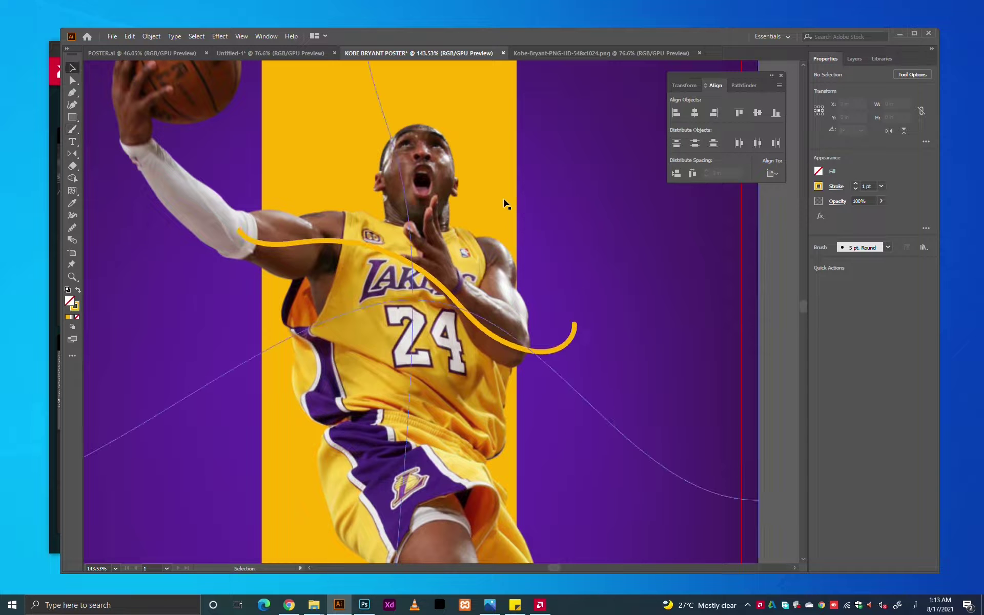
Remove the stripe region above the wavy line with Shape Builder, then delete the line
ctrl+click(494, 182)
ctrl+click(361, 245)
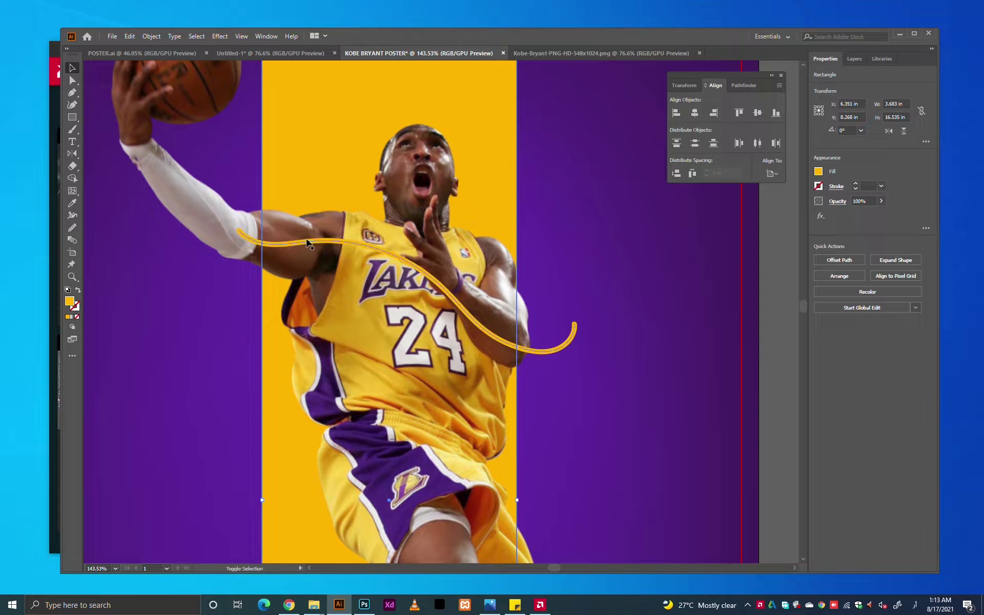
click(73, 177)
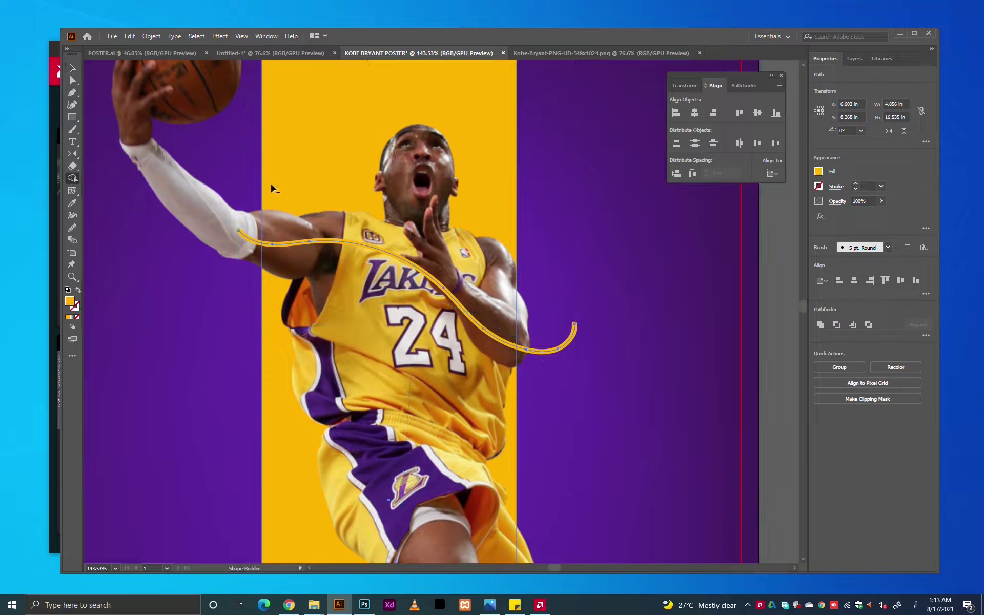
alt+click(318, 187)
key(v)
click(590, 340)
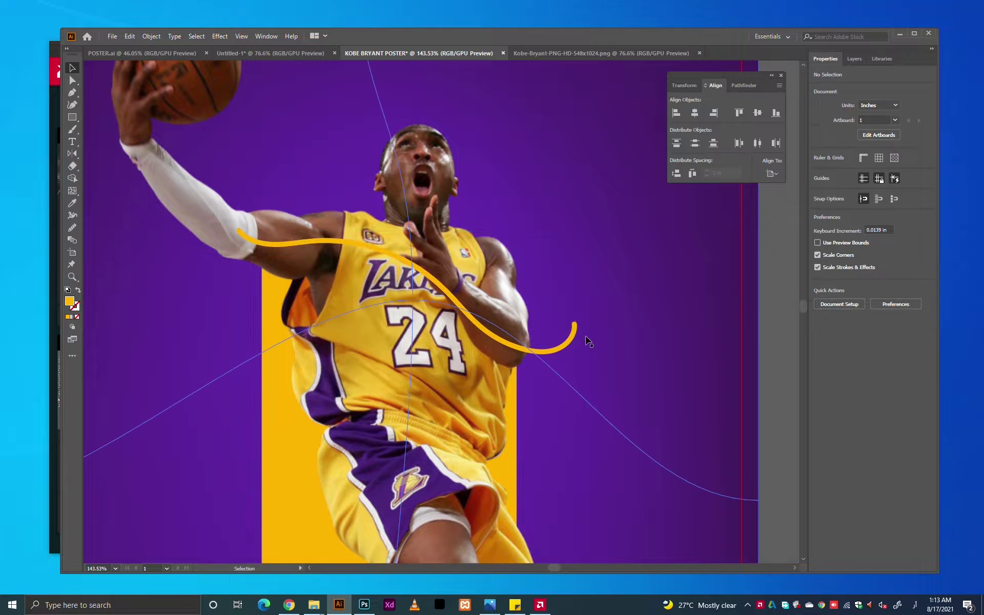
click(573, 341)
key(Delete)
key(ctrl+0)
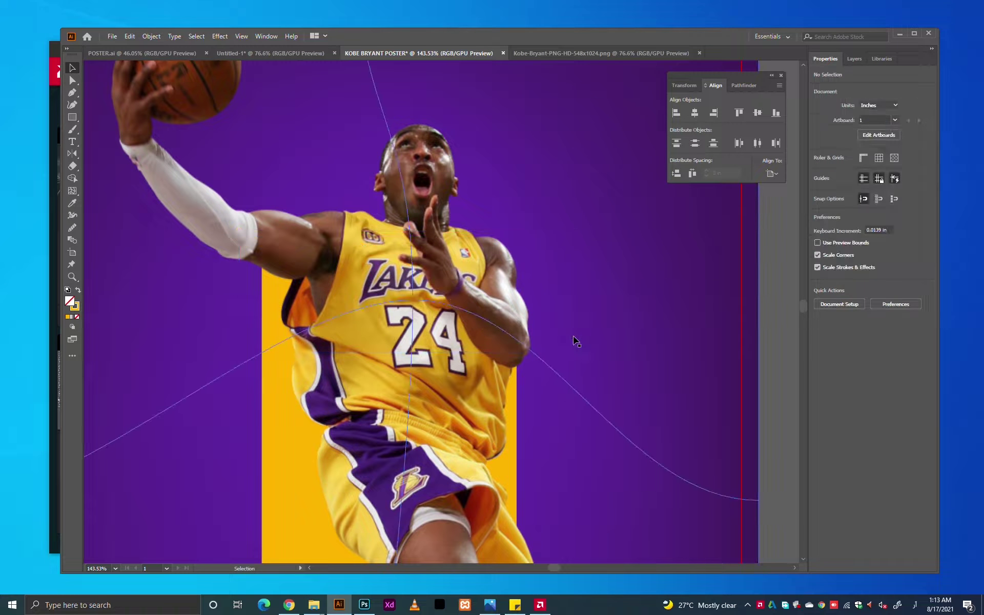
Apply a Drop Shadow effect to the player photo
click(415, 358)
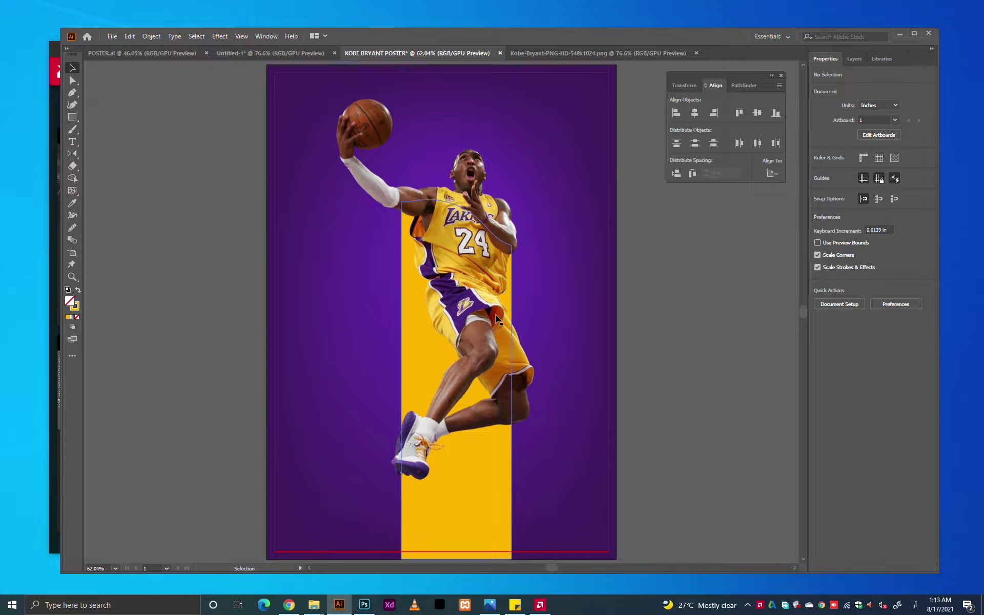
click(689, 272)
drag(669, 302, 646, 291)
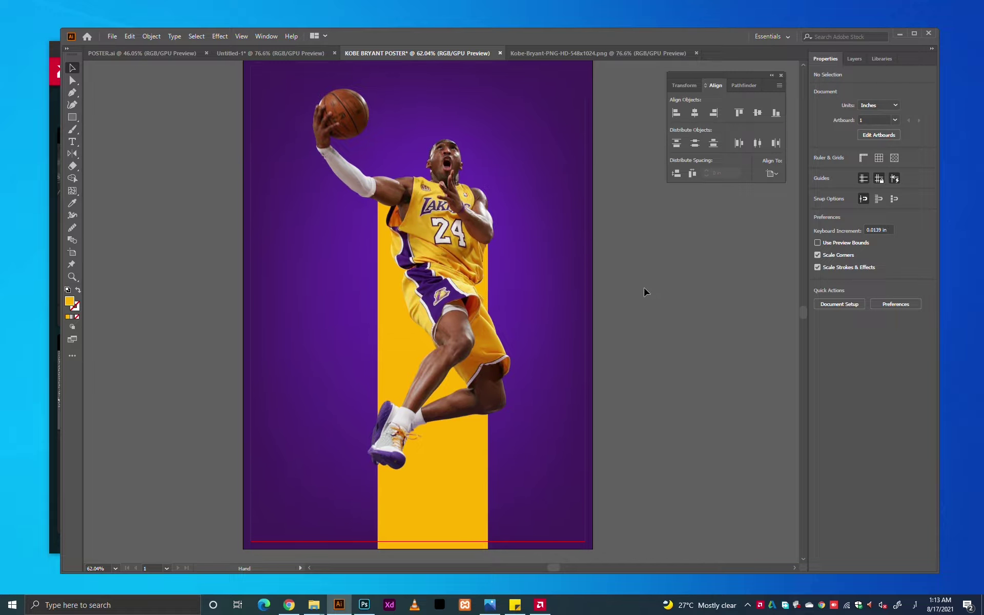
click(512, 277)
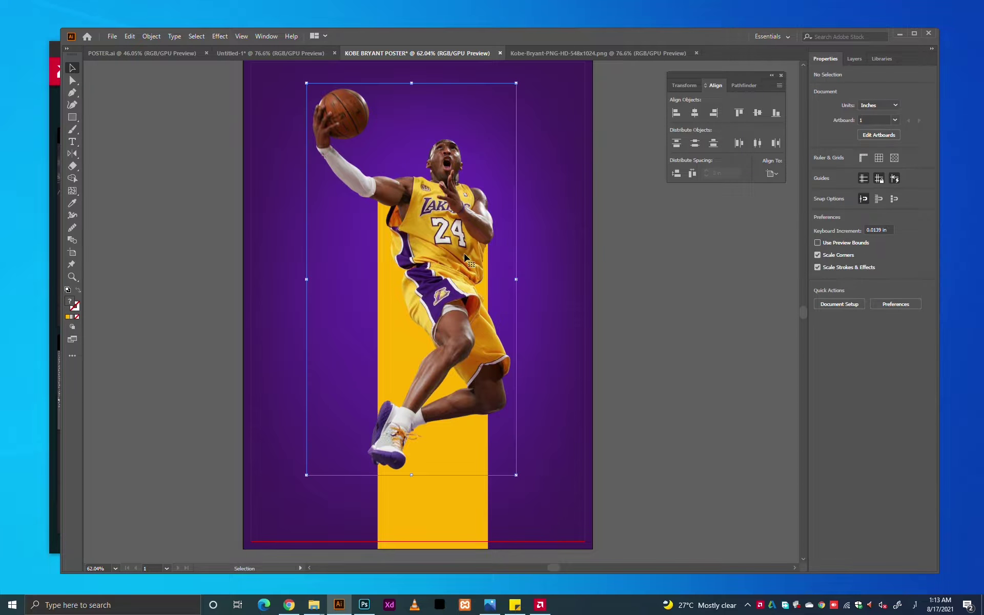
click(219, 37)
mouse_move(233, 152)
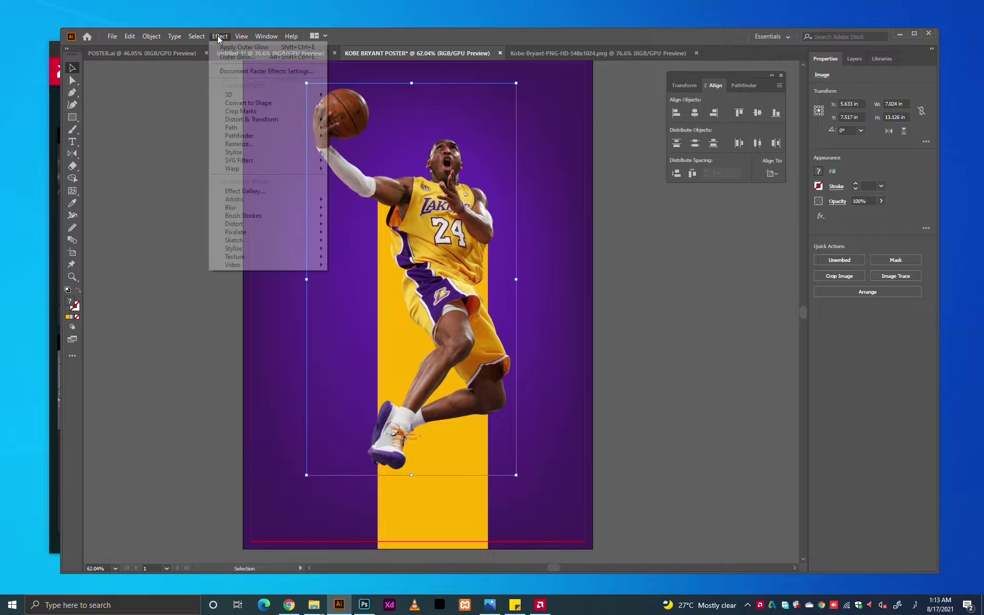
click(364, 154)
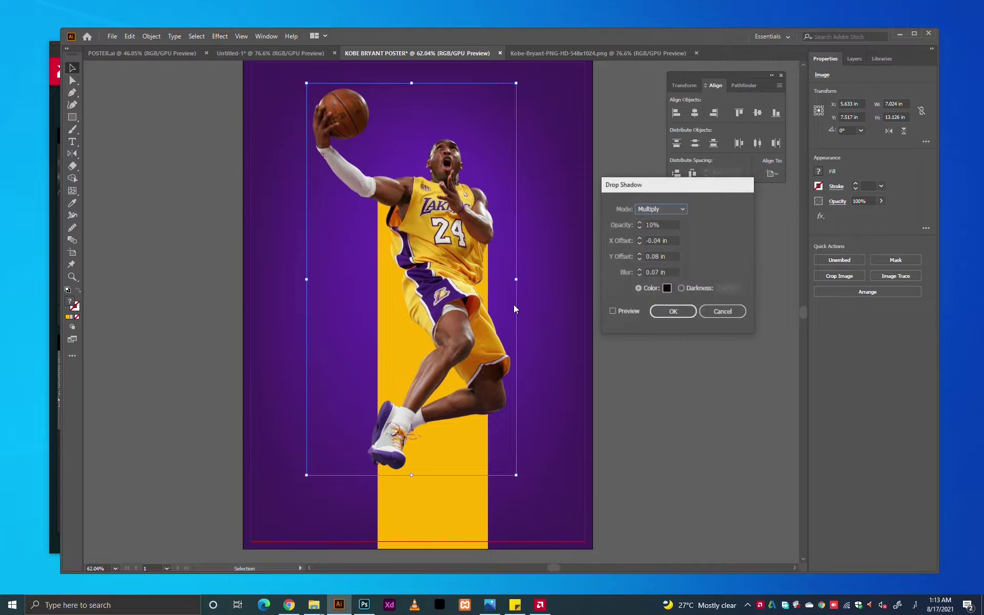
click(620, 311)
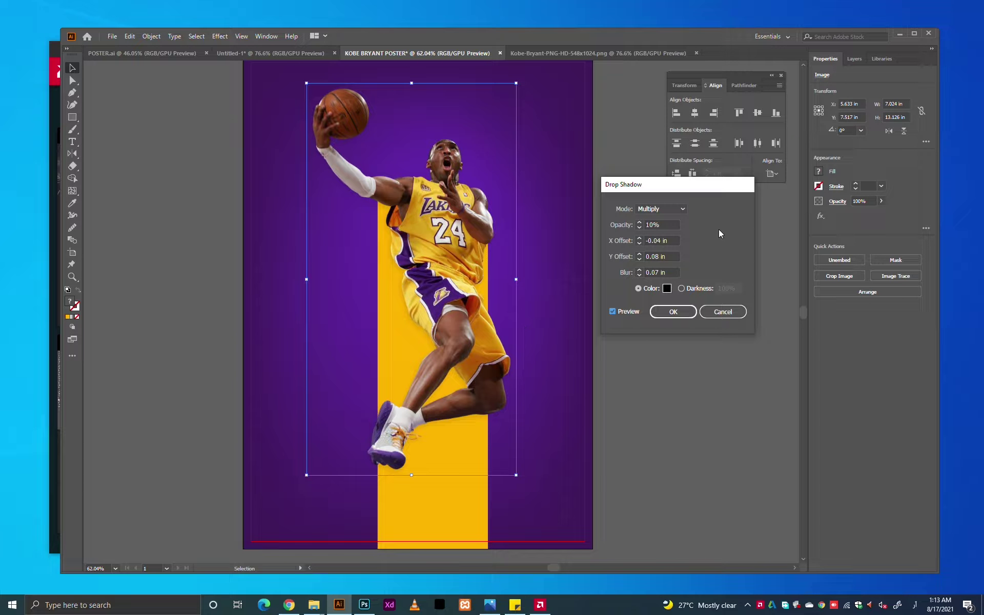
double_click(671, 223)
key(Tab)
key(Tab)
key(Tab)
click(672, 311)
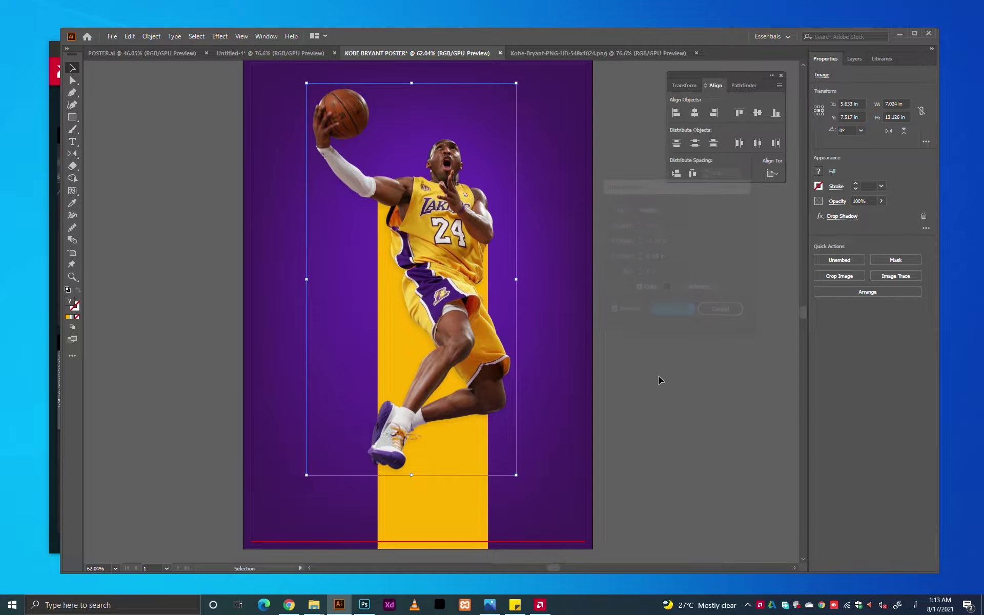
click(669, 343)
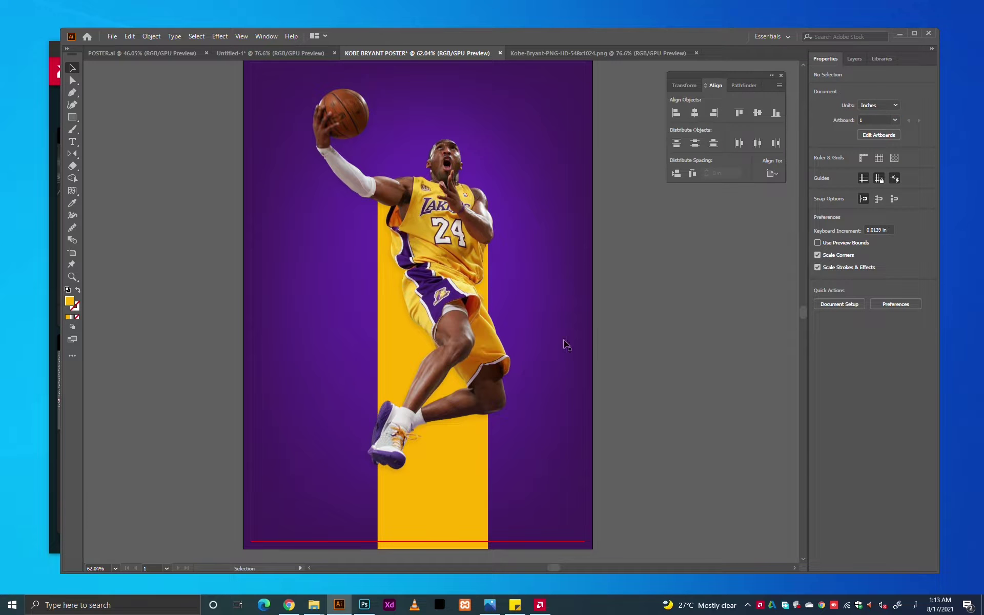
Try widening the yellow stripe evenly, then undo the change
click(453, 321)
key(ctrl+shift+a)
click(378, 368)
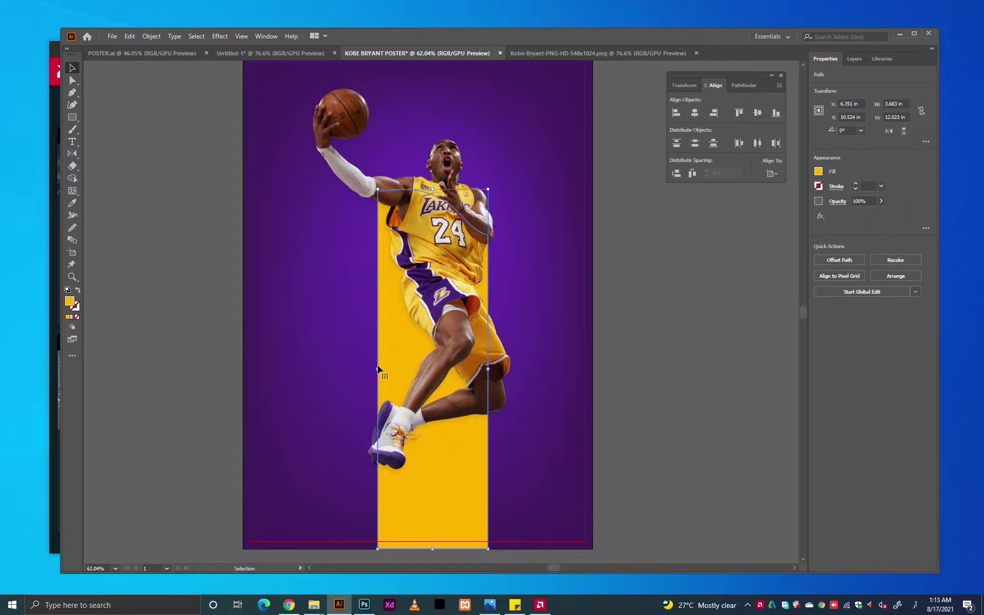
drag(378, 369, 373, 369)
click(730, 331)
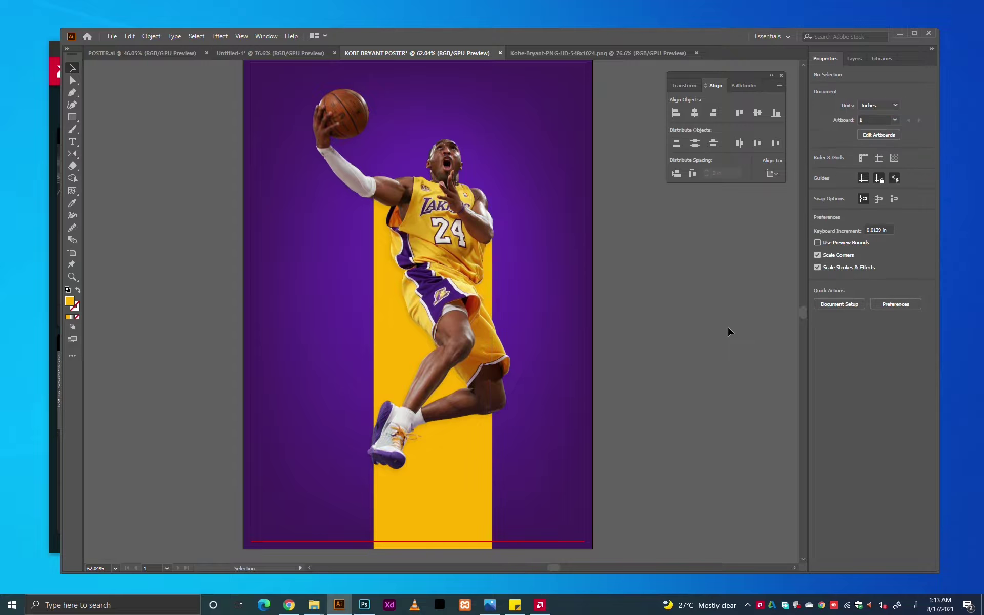
key(ctrl+z)
key(ctrl+z)
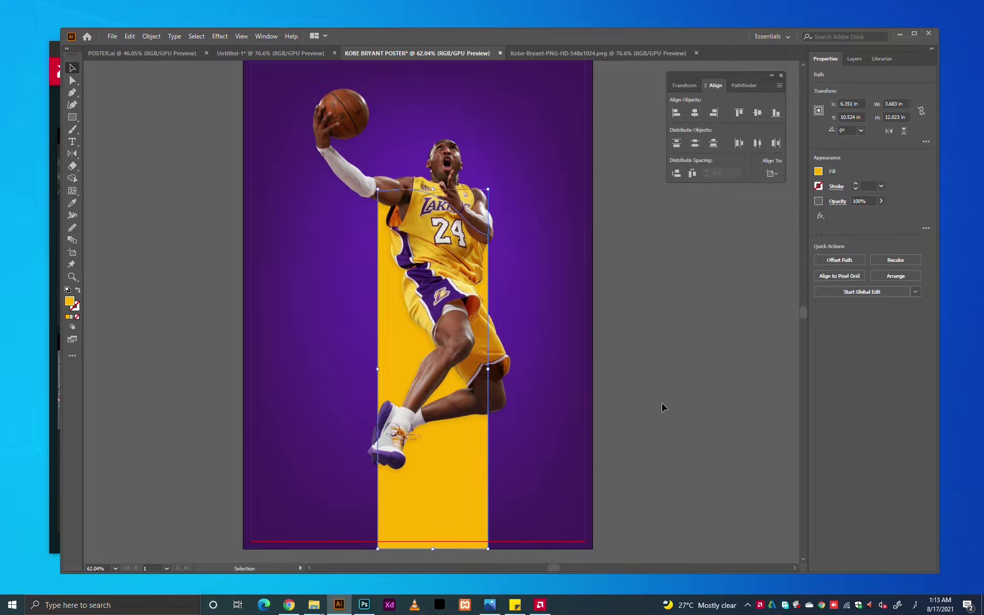
key(ctrl+z)
alt+click(654, 376)
Scale the Kobe image up slightly by dragging its corner handles
click(455, 457)
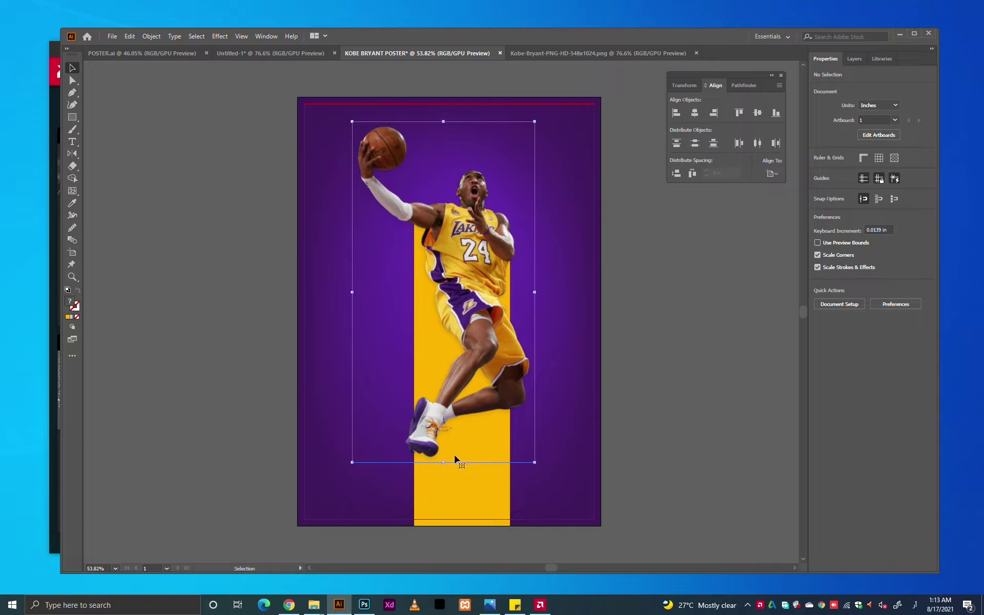
shift+drag(446, 466, 443, 480)
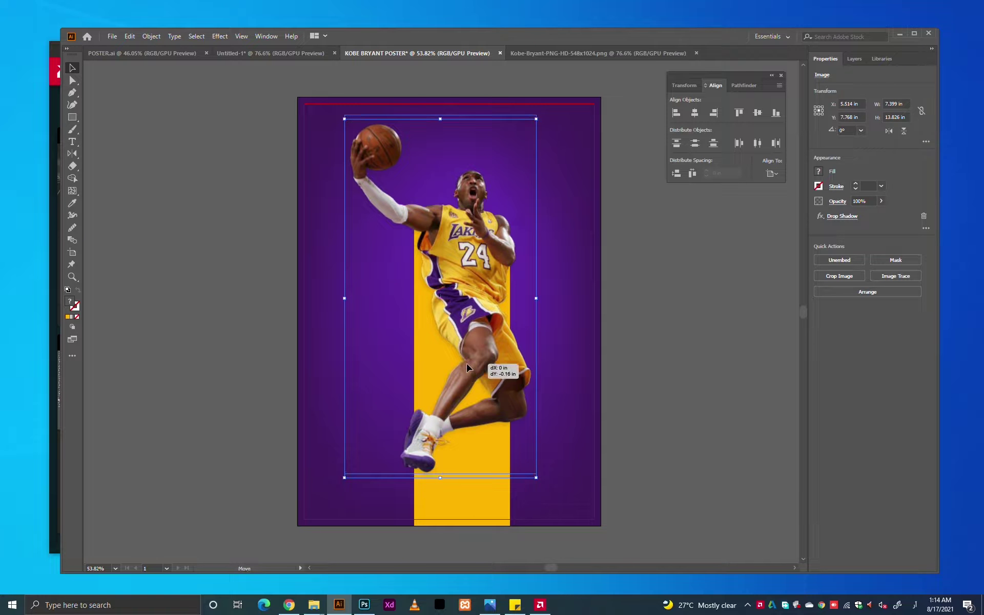
drag(470, 374, 467, 368)
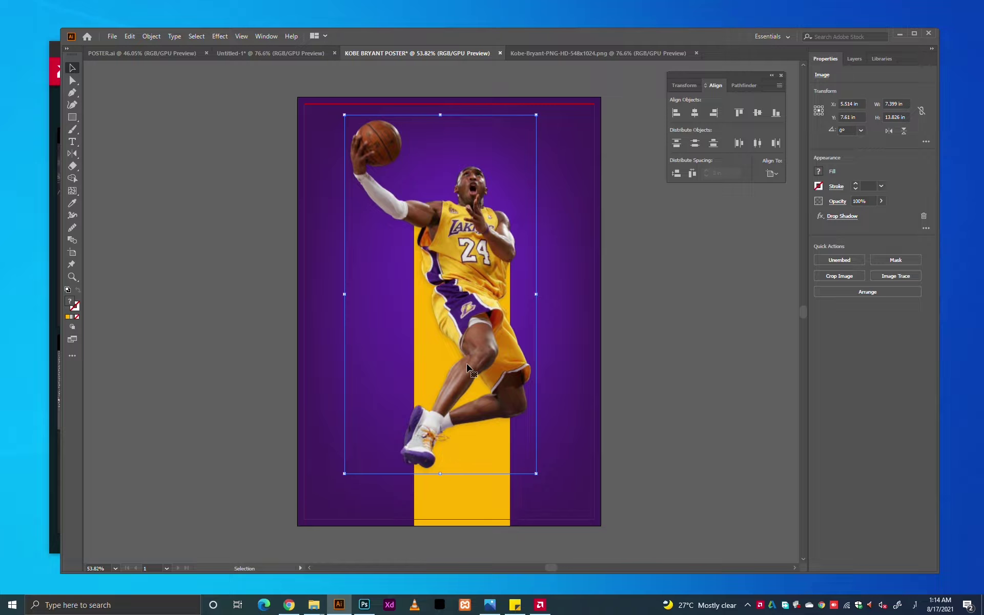
click(695, 367)
drag(549, 276, 481, 276)
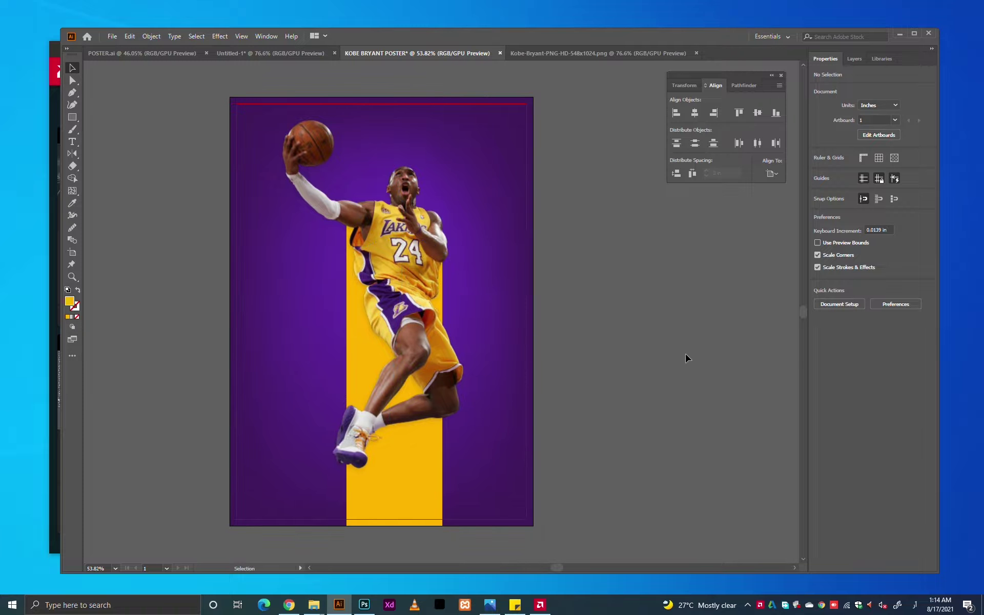
click(445, 357)
Nudge the Kobe image right and group it with the yellow stripe
click(418, 336)
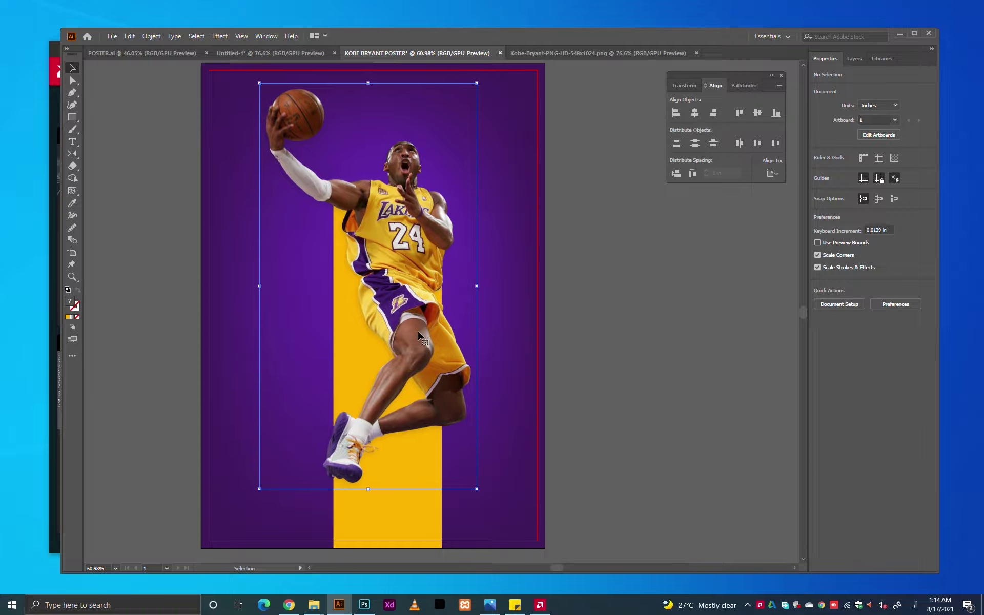
drag(418, 336, 426, 337)
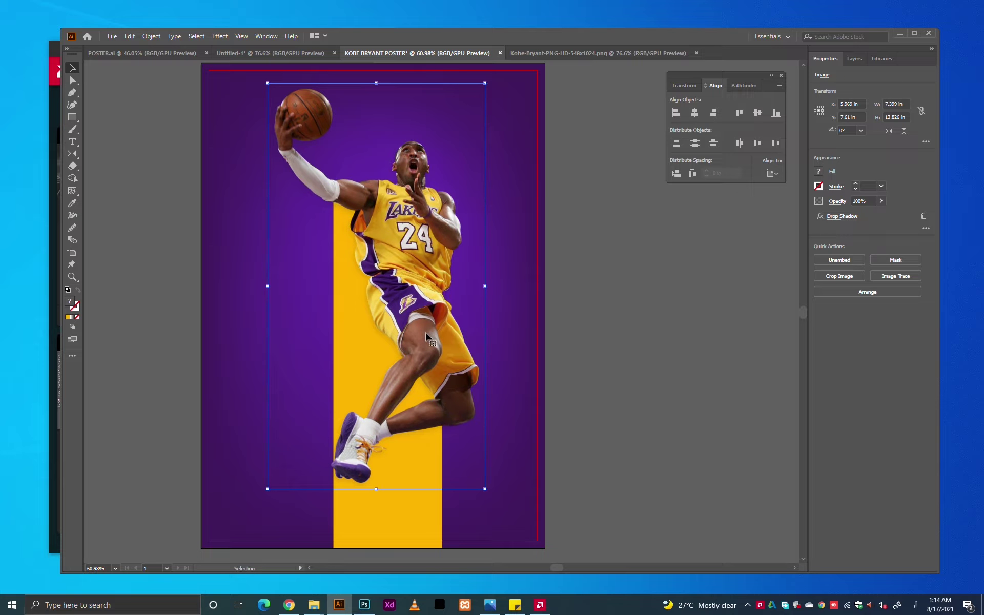
shift+click(375, 536)
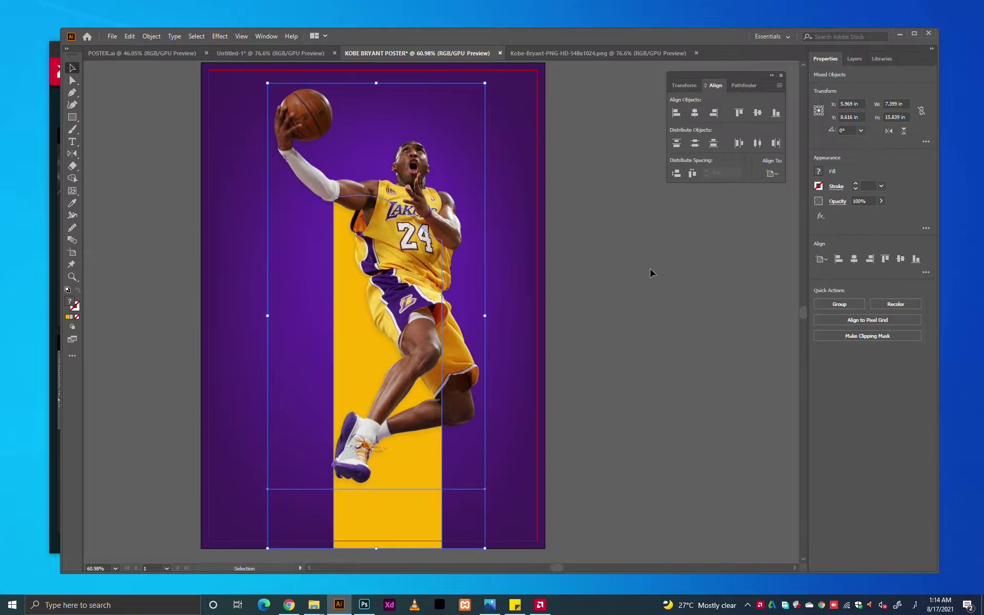
right_click(433, 241)
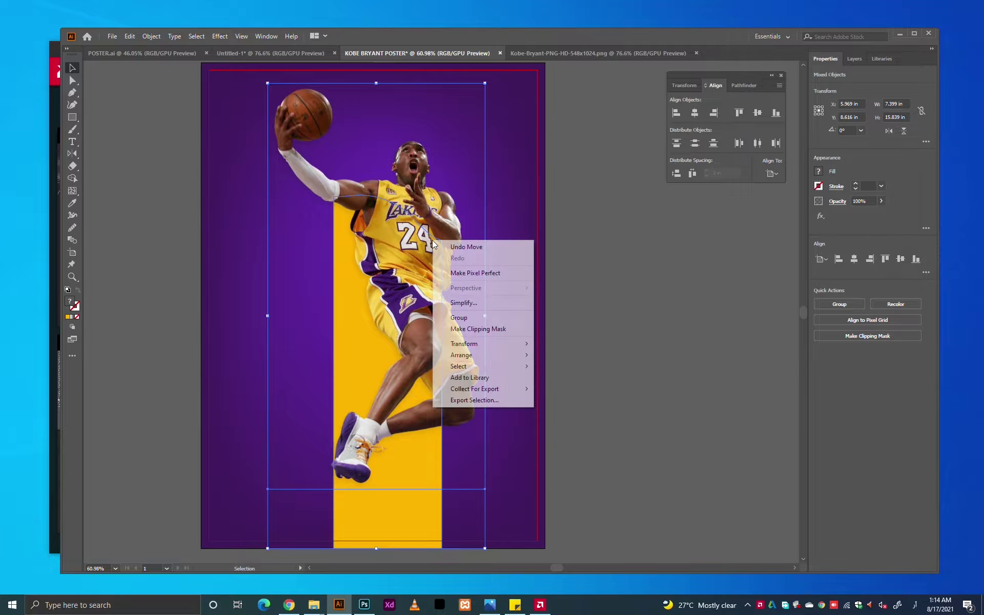
click(472, 318)
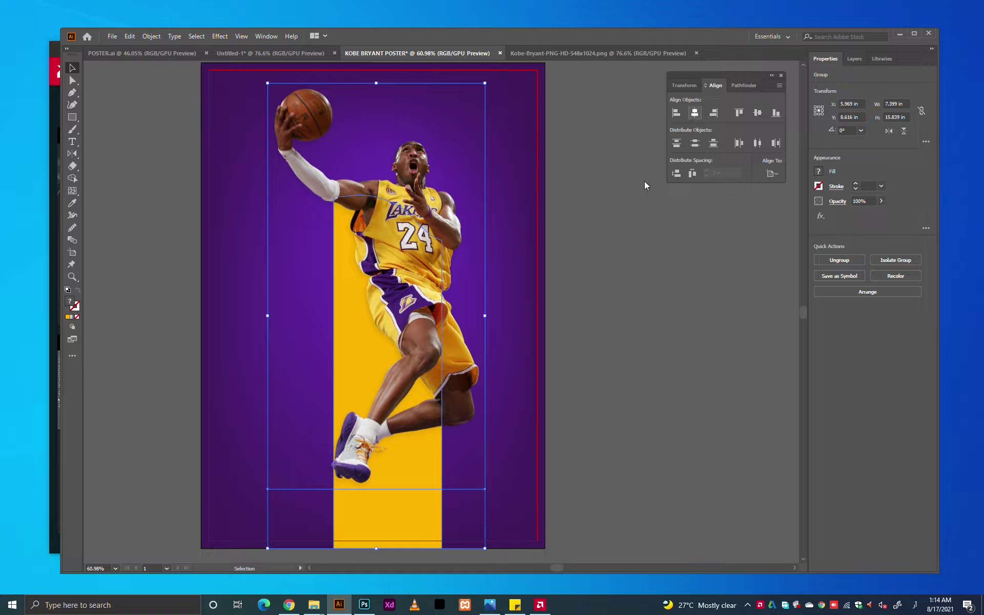
click(610, 279)
scroll(607, 279, down, 1)
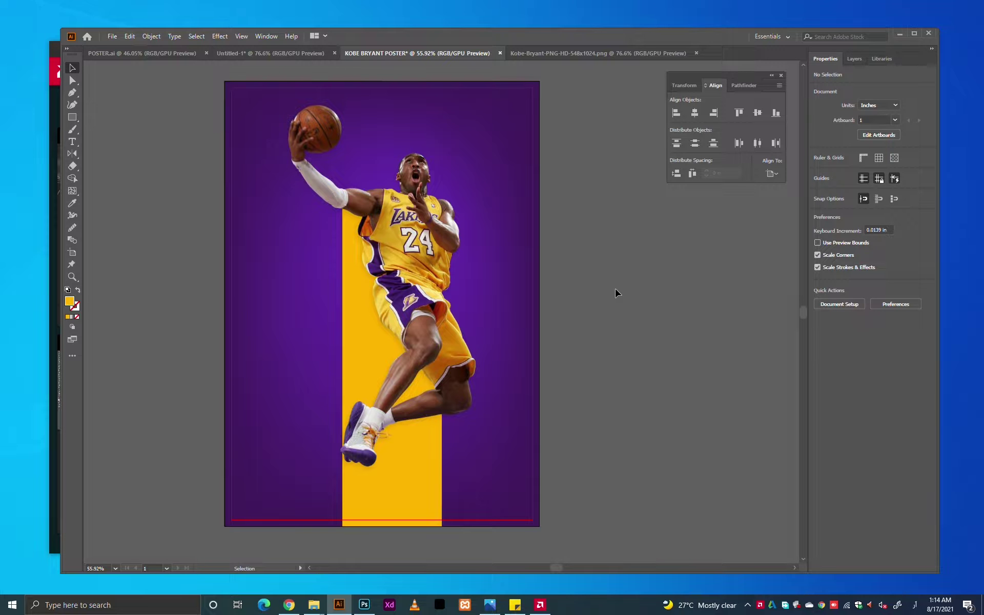
Draw a small circle with the Ellipse tool in the space beside the poster
click(520, 328)
click(538, 365)
scroll(539, 366, down, 2)
drag(540, 364, 437, 336)
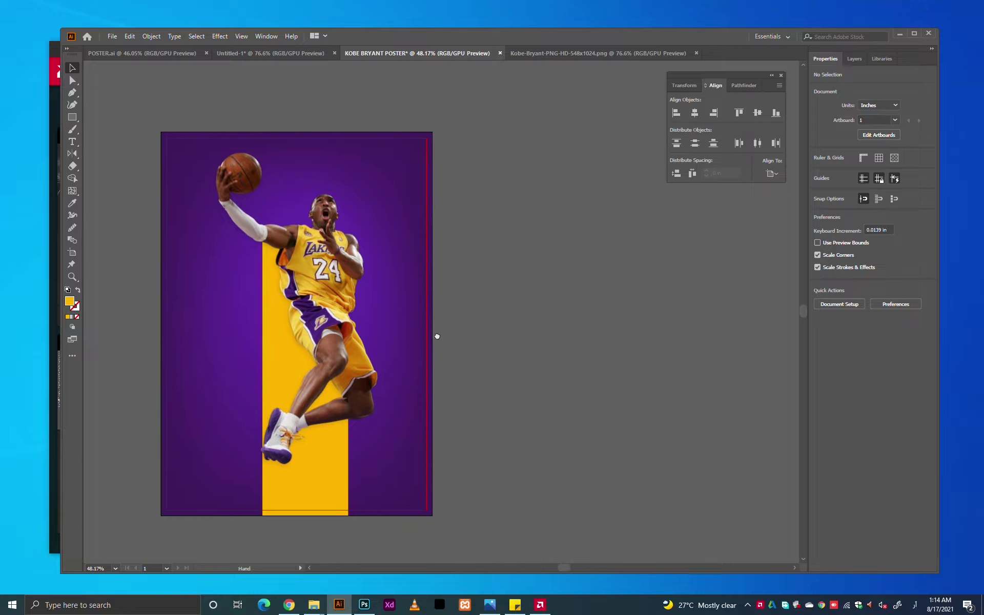
scroll(513, 287, up, 2)
scroll(515, 291, up, 2)
key(l)
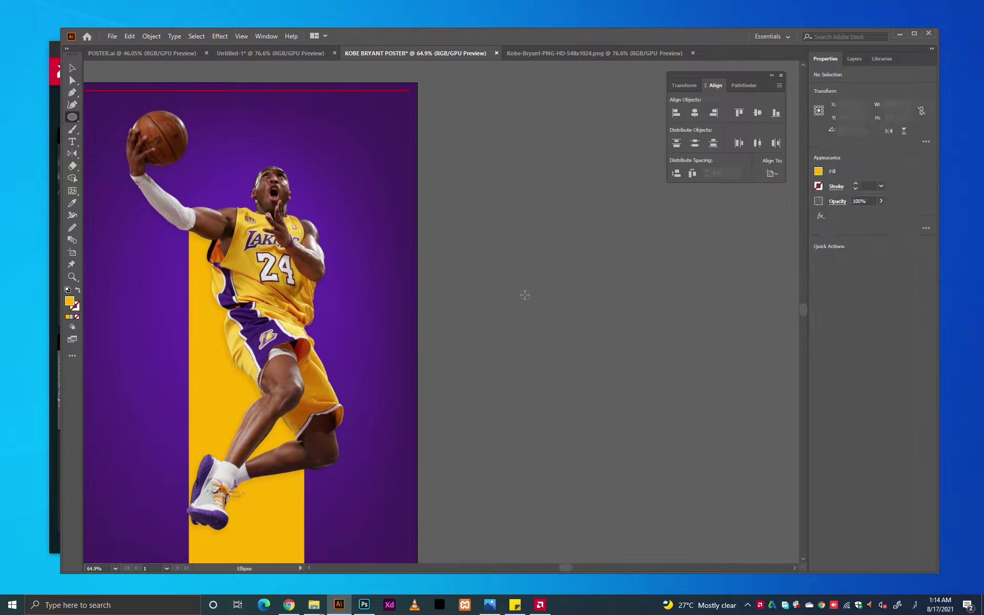
drag(524, 294, 535, 314)
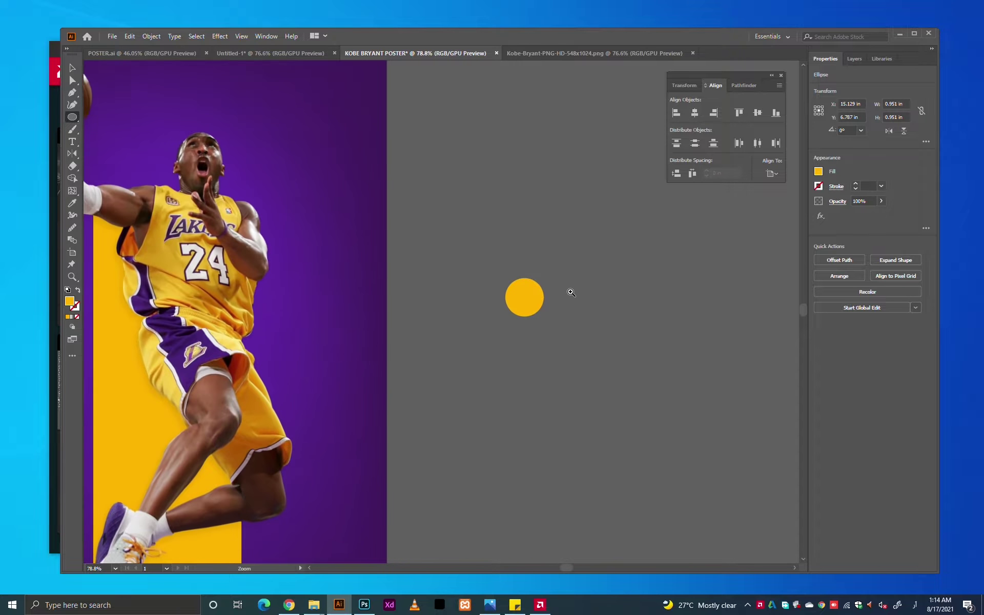
Turn the circle into a yellow outline with a 2 pt stroke
scroll(571, 290, up, 10)
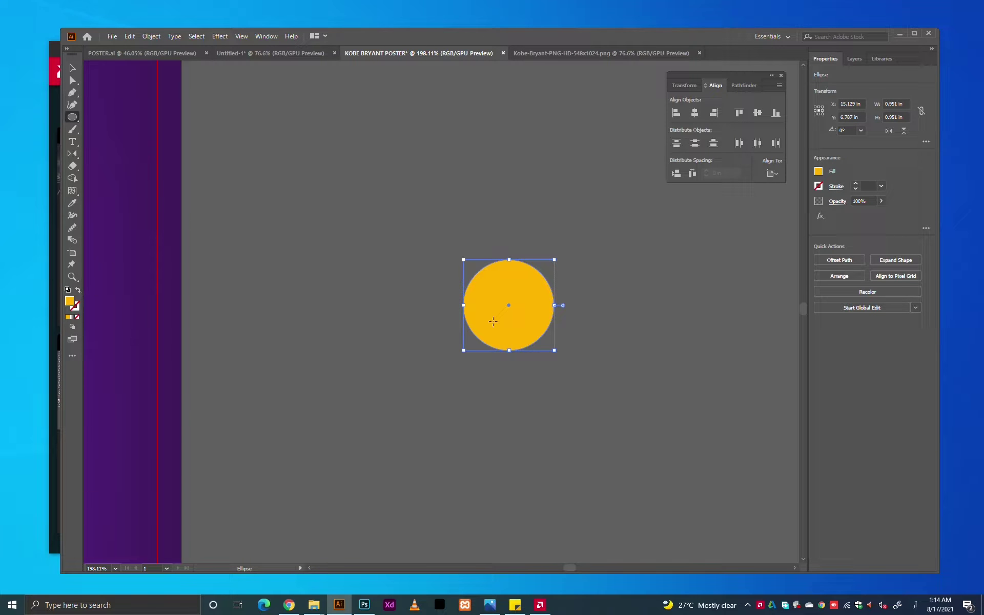
click(77, 290)
key(v)
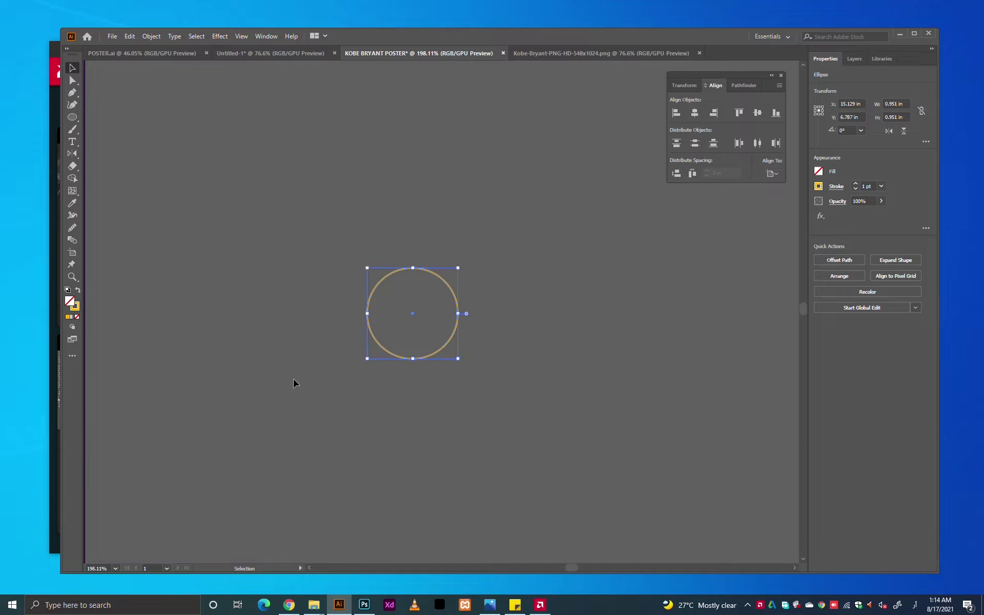
click(855, 184)
click(347, 347)
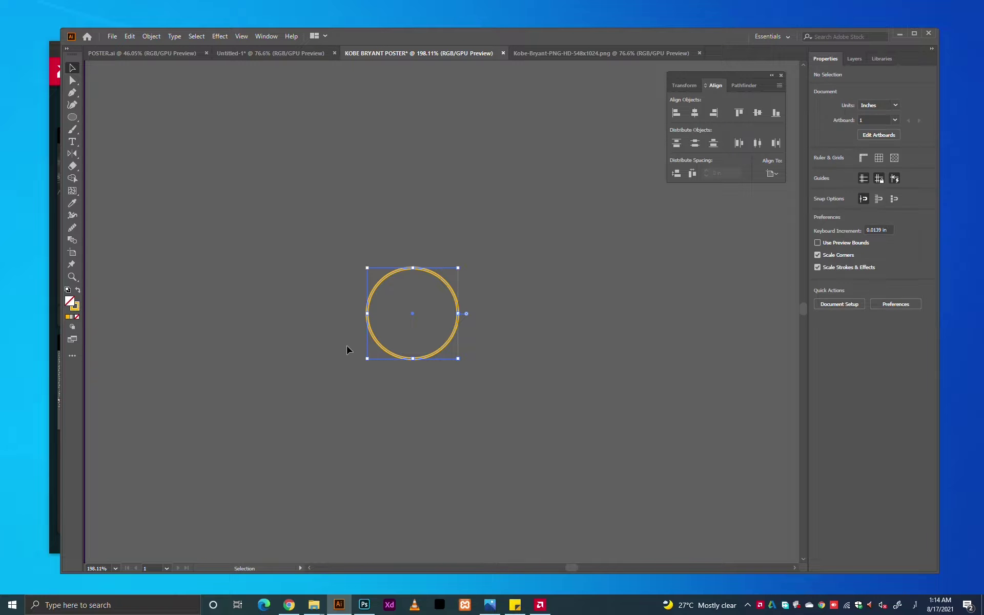
Paste a copy in front and scale it into a much larger concentric circle, selecting both
click(137, 35)
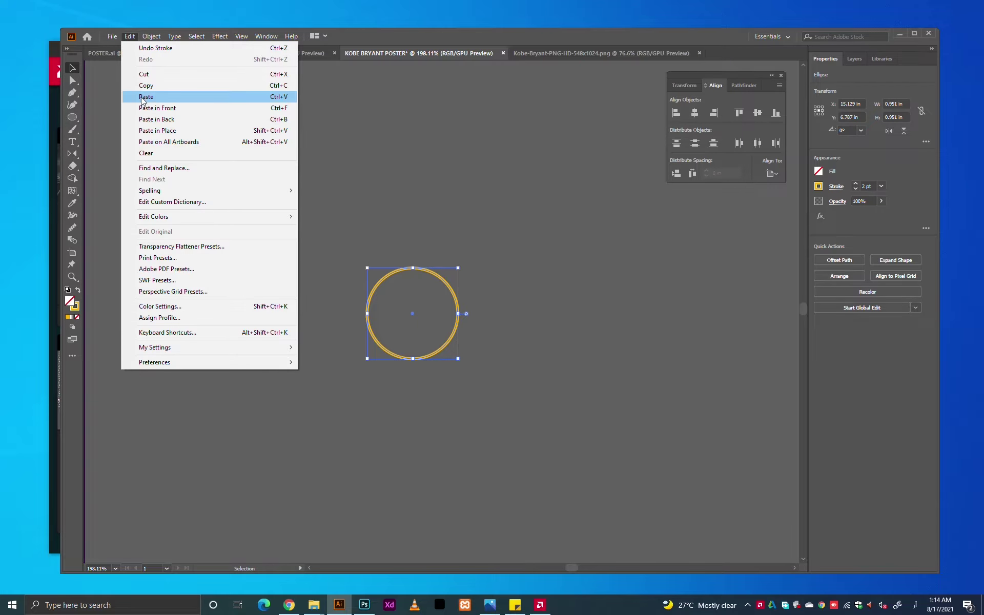
click(146, 85)
click(138, 37)
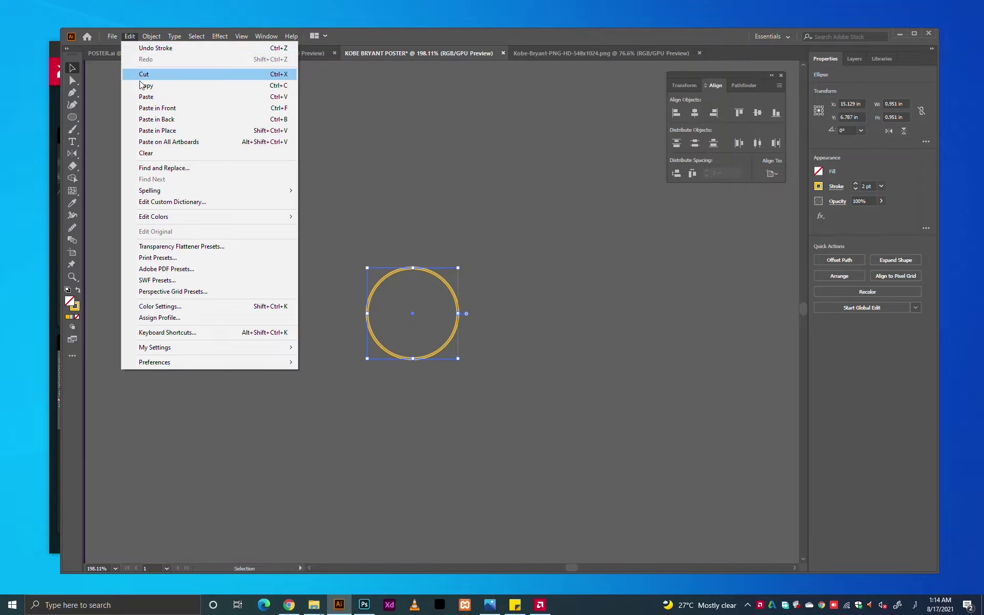
click(158, 107)
drag(458, 316, 528, 314)
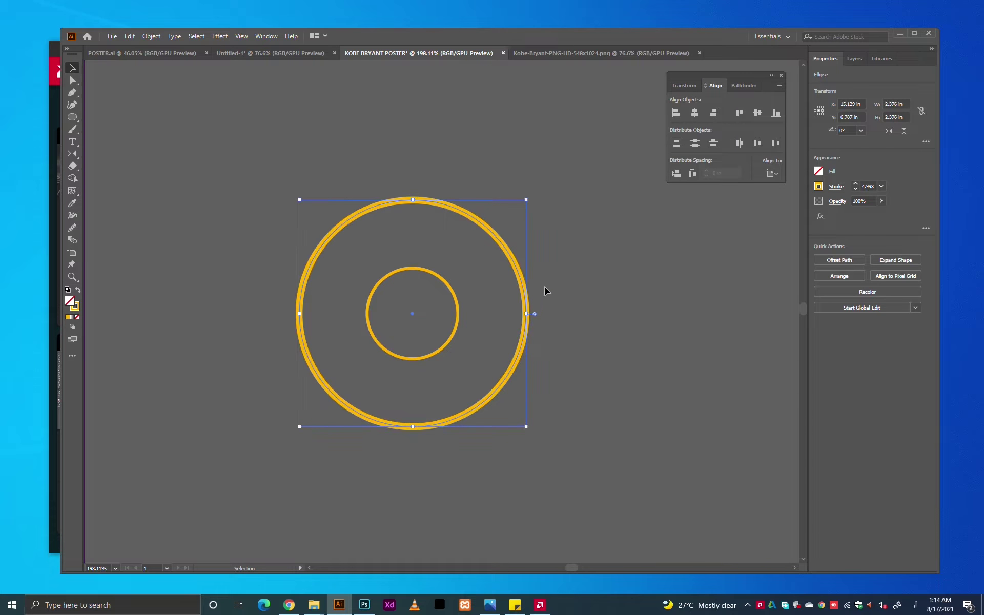
shift+click(368, 321)
key(w)
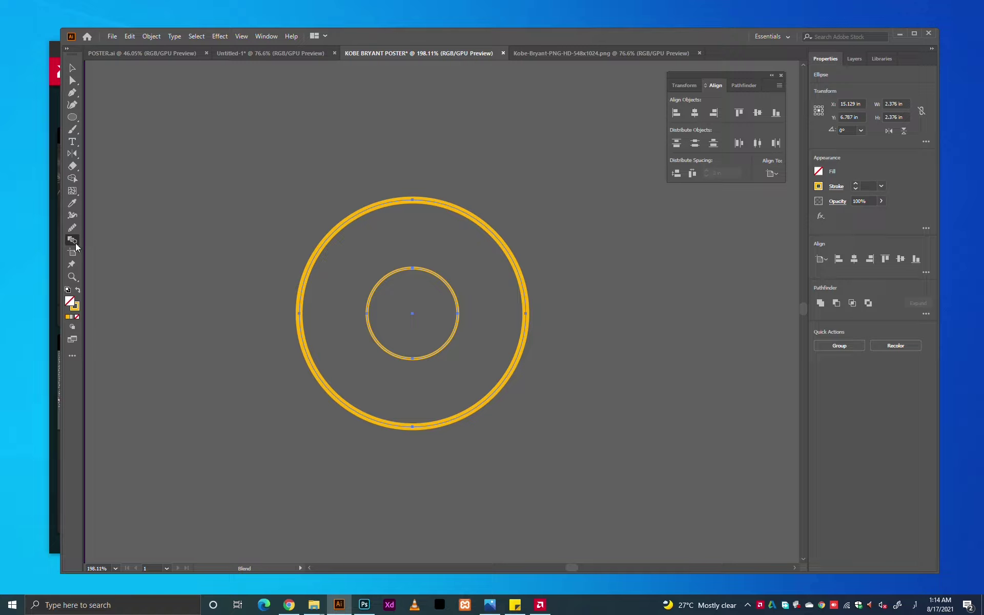
Blend the two circles using Specified Steps set to 3
click(324, 246)
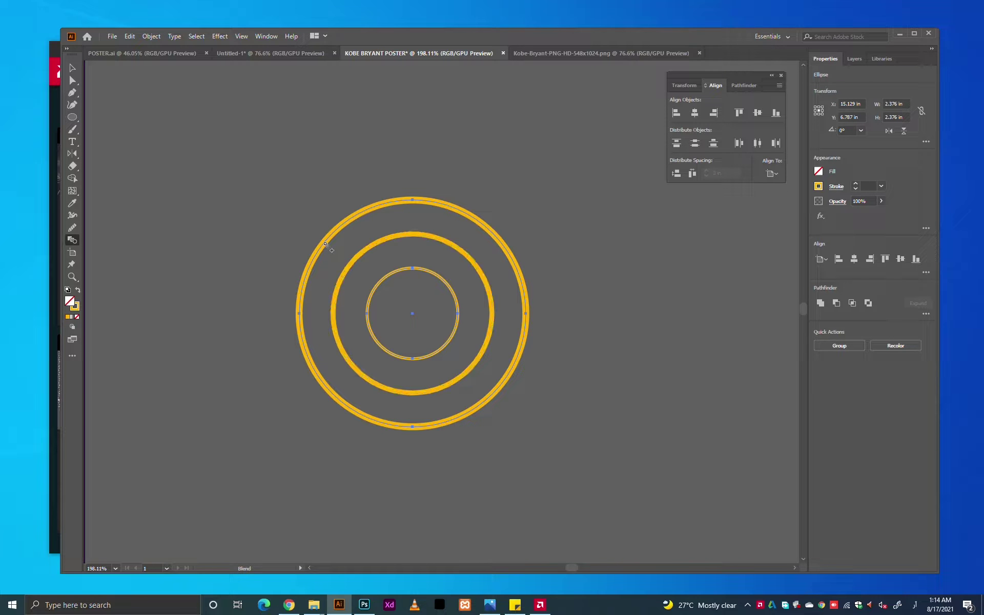
double_click(74, 245)
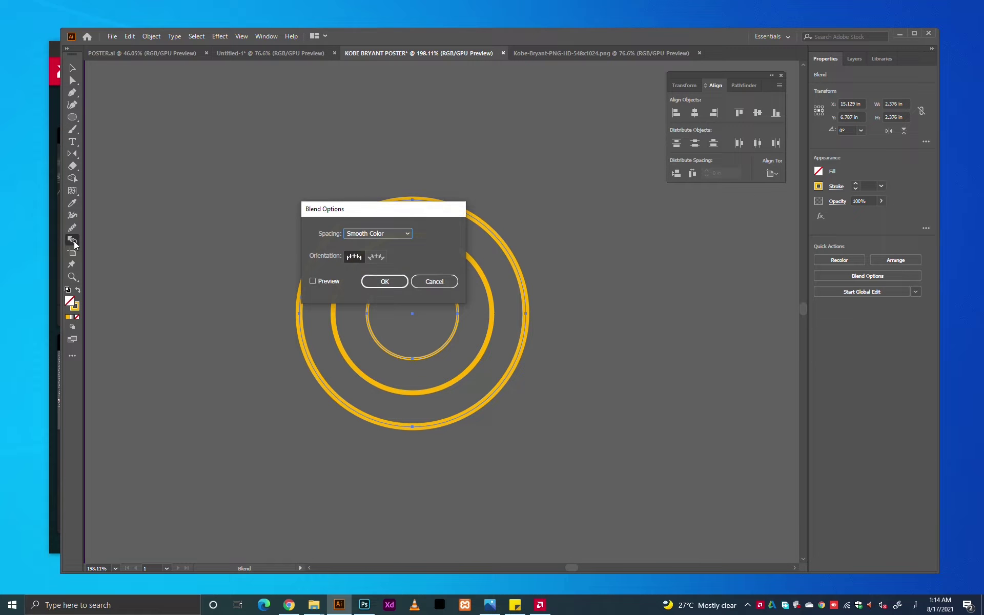
click(324, 281)
click(375, 234)
click(377, 255)
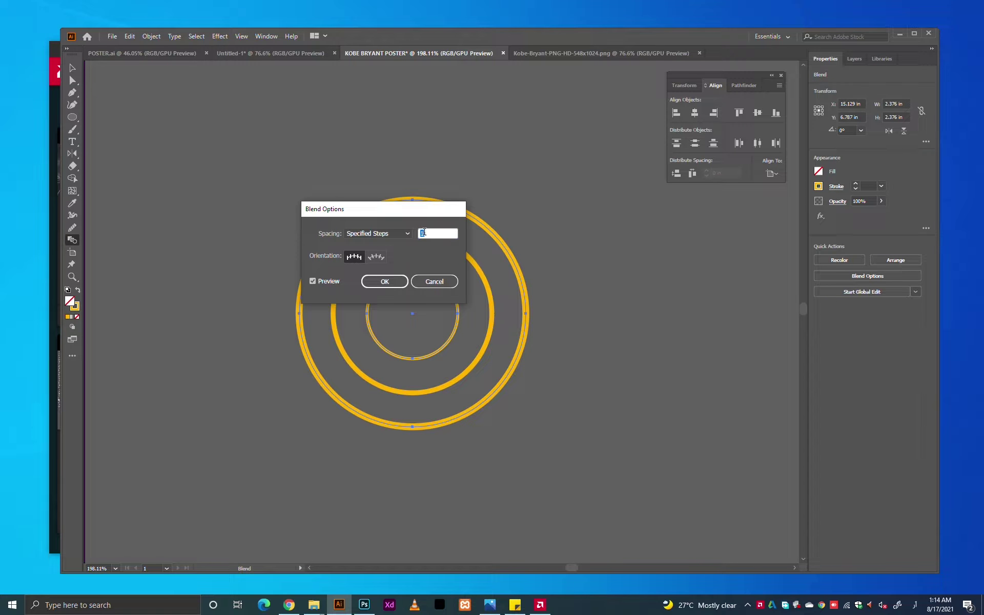
text(3)
click(395, 279)
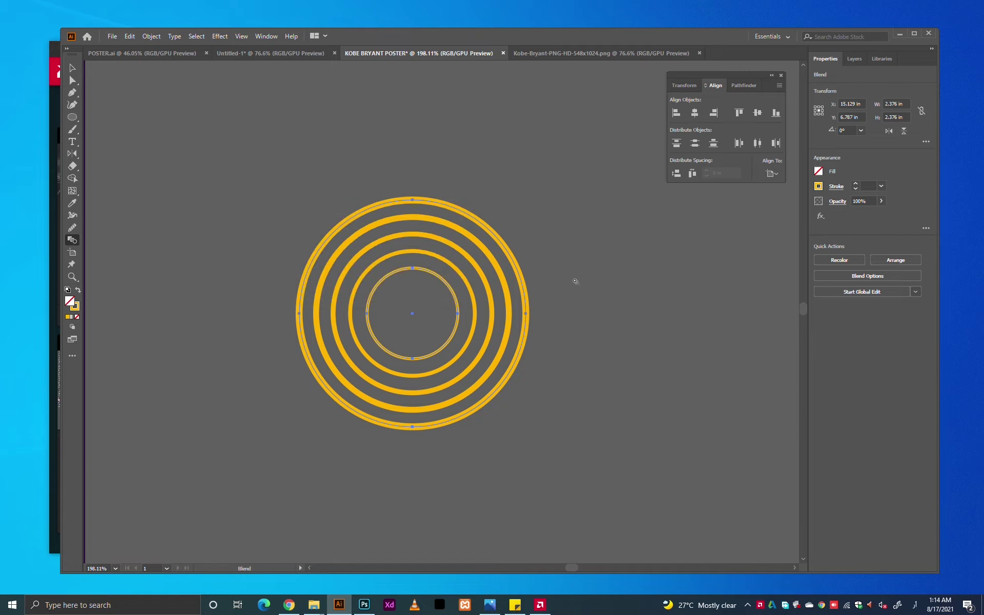
Inspect the ring blend by selecting its innermost circle, then deselect it
click(73, 207)
click(391, 272)
key(v)
click(590, 261)
scroll(591, 261, down, 2)
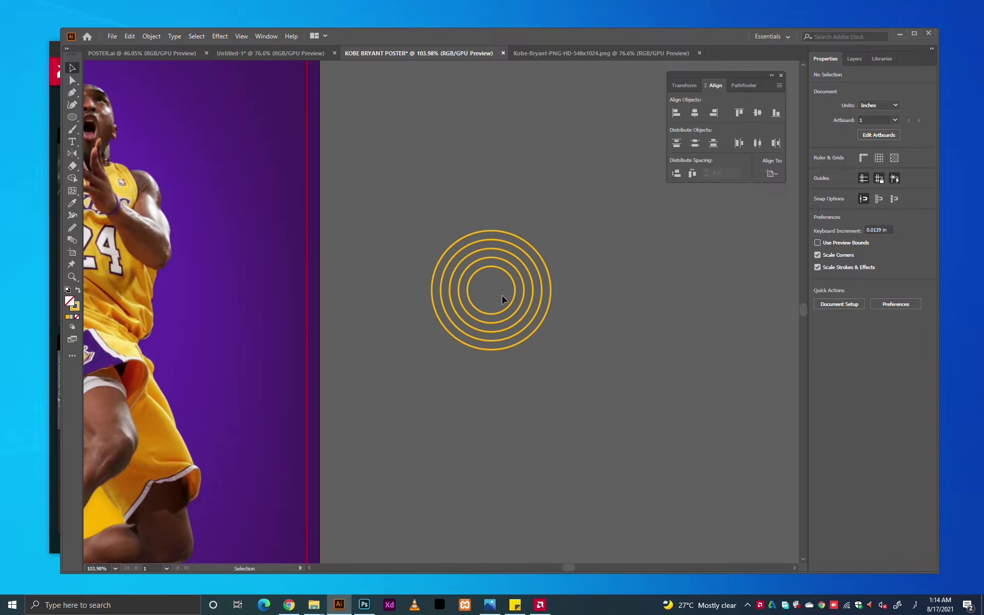
click(516, 293)
key(a)
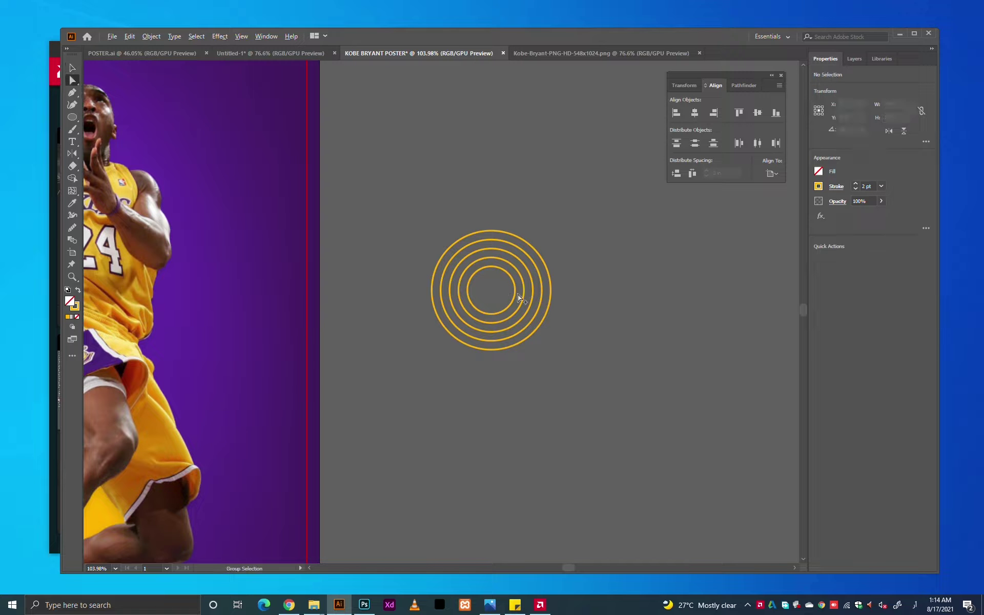
alt+click(516, 294)
key(v)
alt+scroll(516, 295, up, 2)
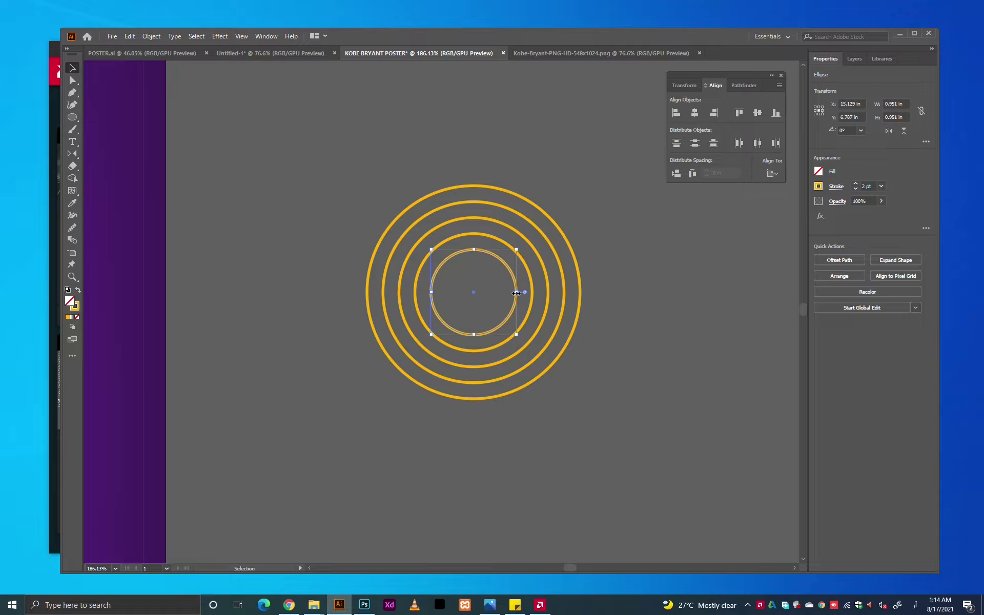
click(606, 284)
alt+scroll(567, 309, down, 2)
Move the rings to the poster's lower-left corner and enlarge them
alt+scroll(595, 309, down, 1)
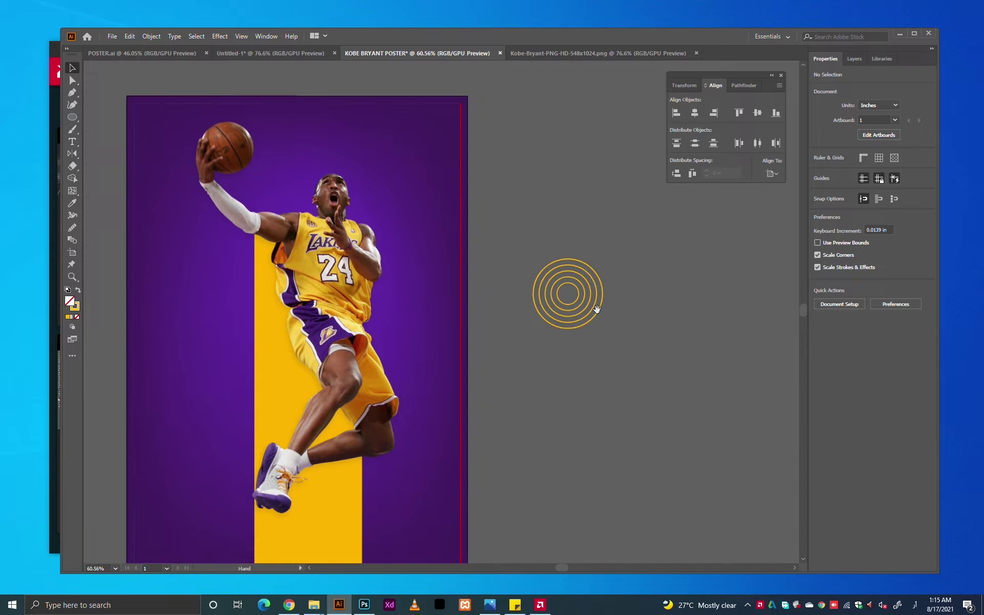
alt+scroll(632, 257, down, 1)
alt+scroll(632, 257, down, 1)
drag(598, 250, 250, 475)
alt+scroll(235, 474, up, 5)
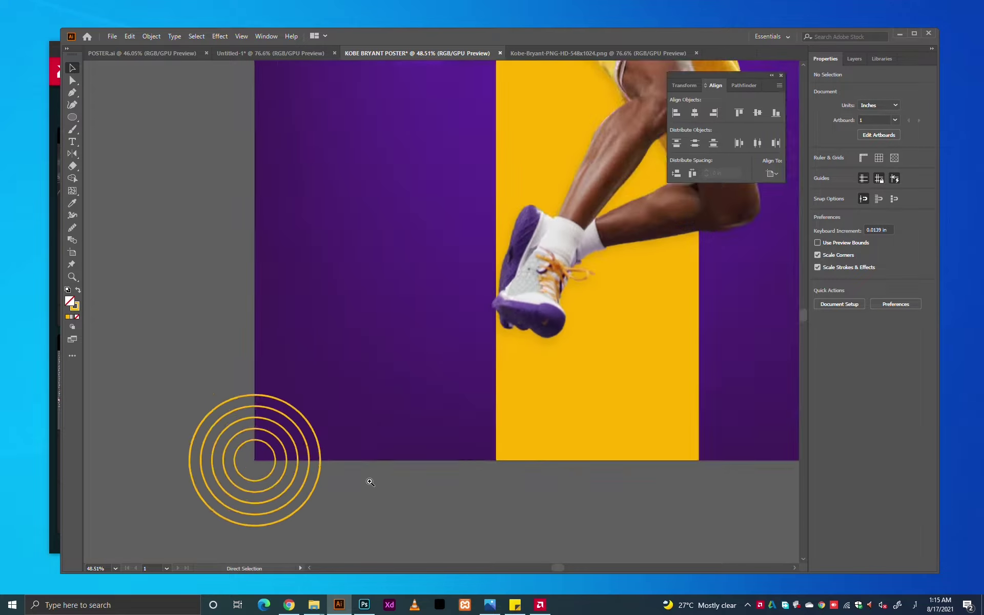
drag(340, 453, 408, 456)
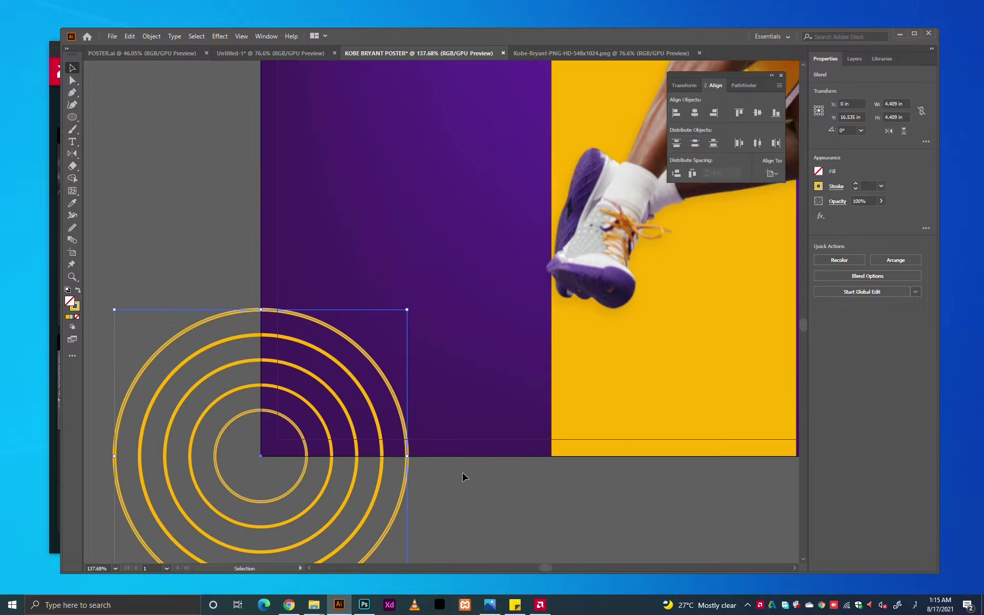
click(463, 474)
Reshape the blend by pulling the outer ring inward toward the artboard corner
click(72, 81)
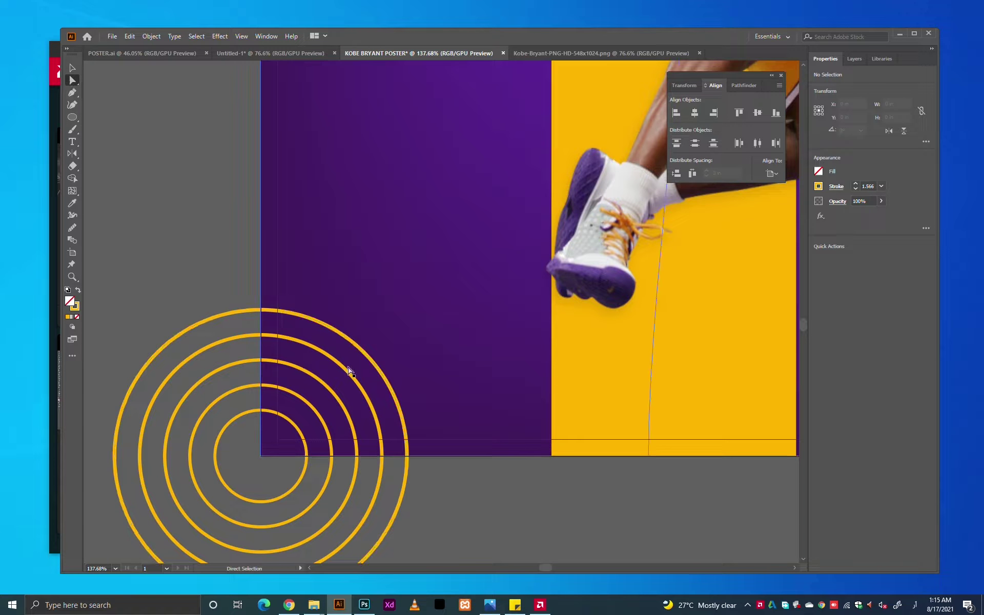
drag(367, 357, 331, 397)
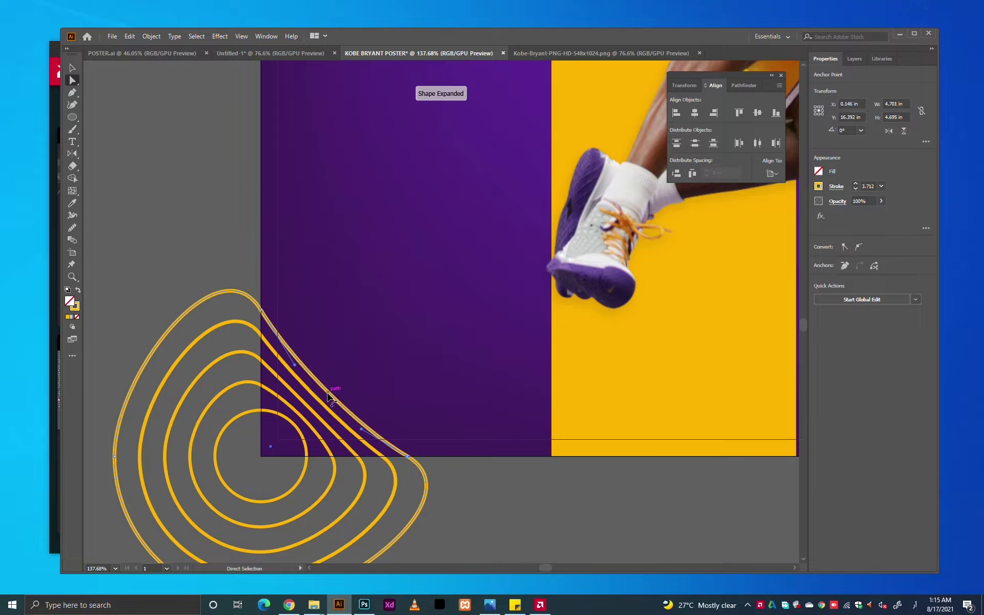
key(v)
click(305, 420)
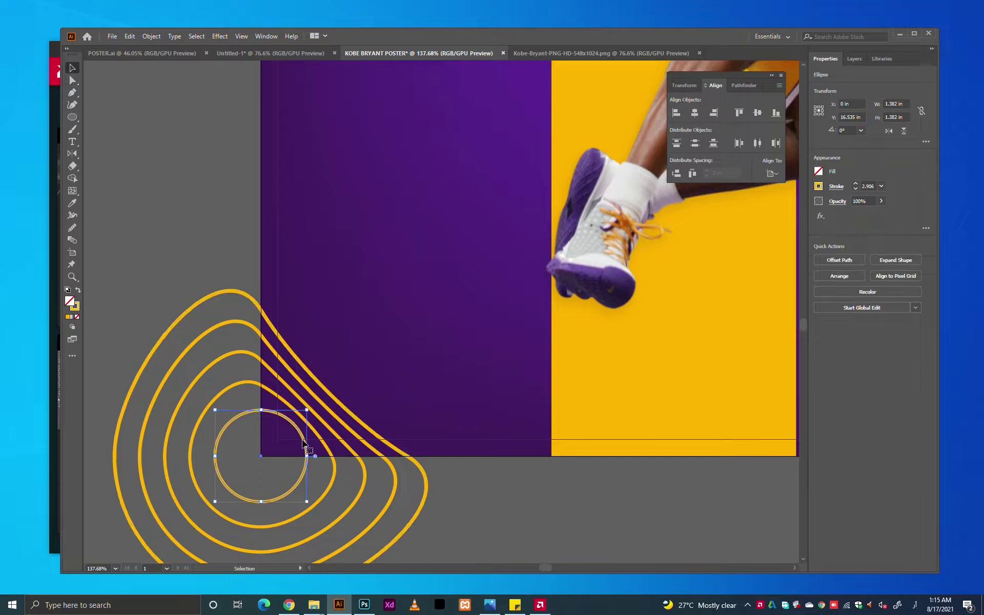
click(523, 501)
scroll(523, 500, down, 3)
drag(479, 499, 390, 509)
Enlarge the line blend to about 5.7 in
click(391, 506)
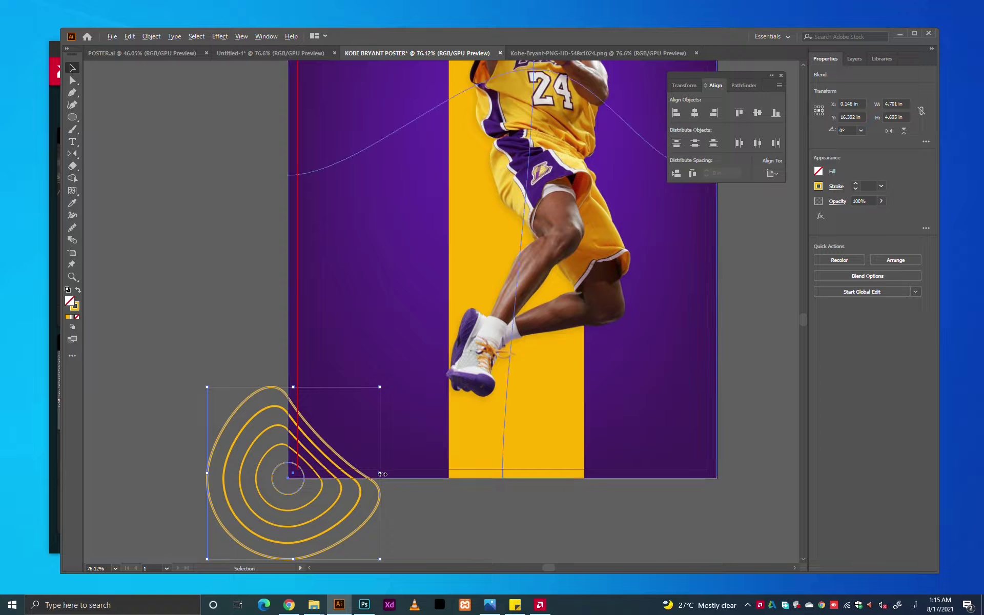
click(399, 472)
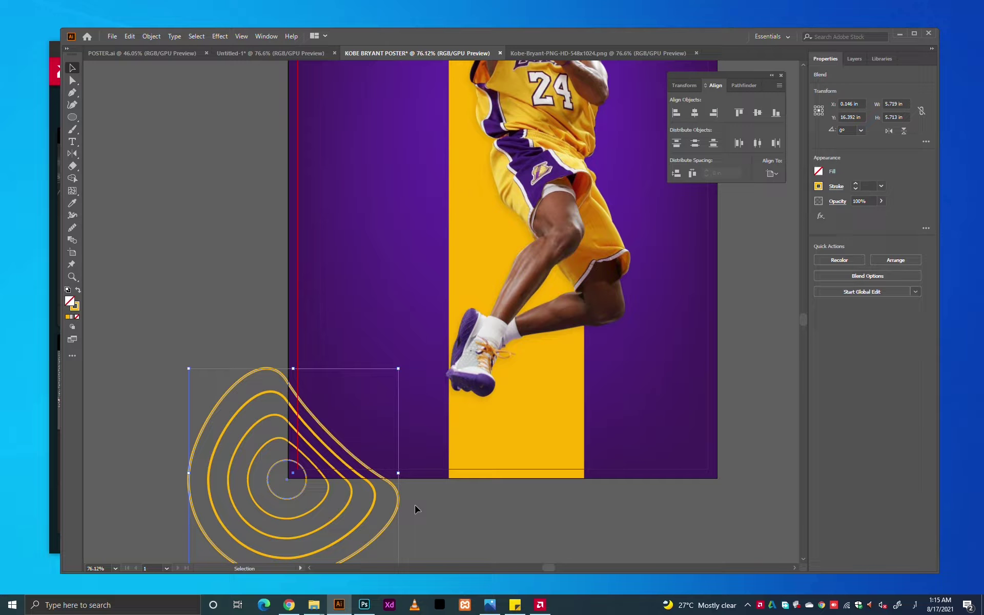
click(416, 509)
click(398, 508)
Lower one ring inside the blend to 50% opacity
key(a)
click(397, 499)
drag(880, 201, 868, 214)
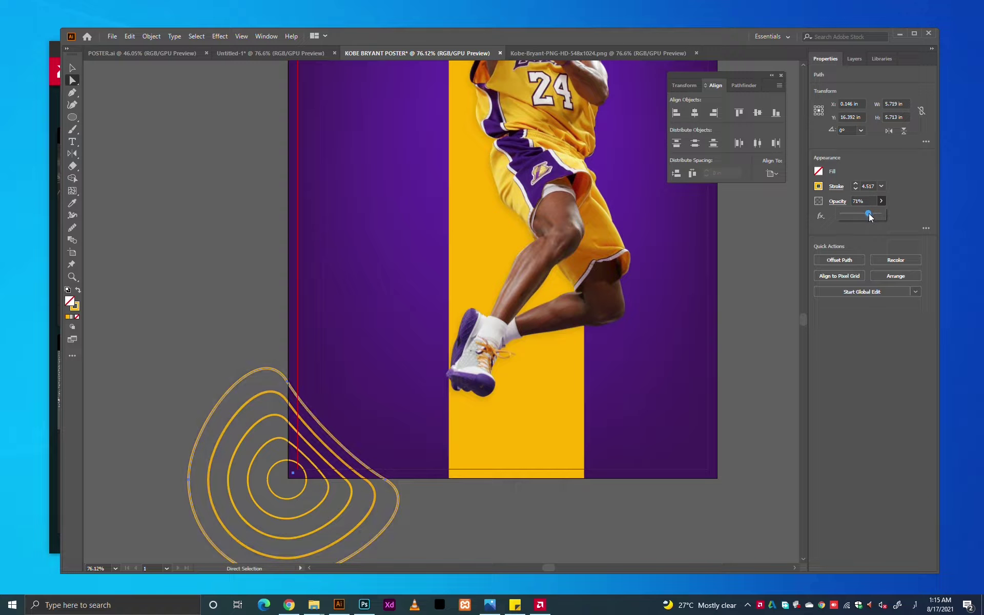
click(186, 271)
key(ctrl+0)
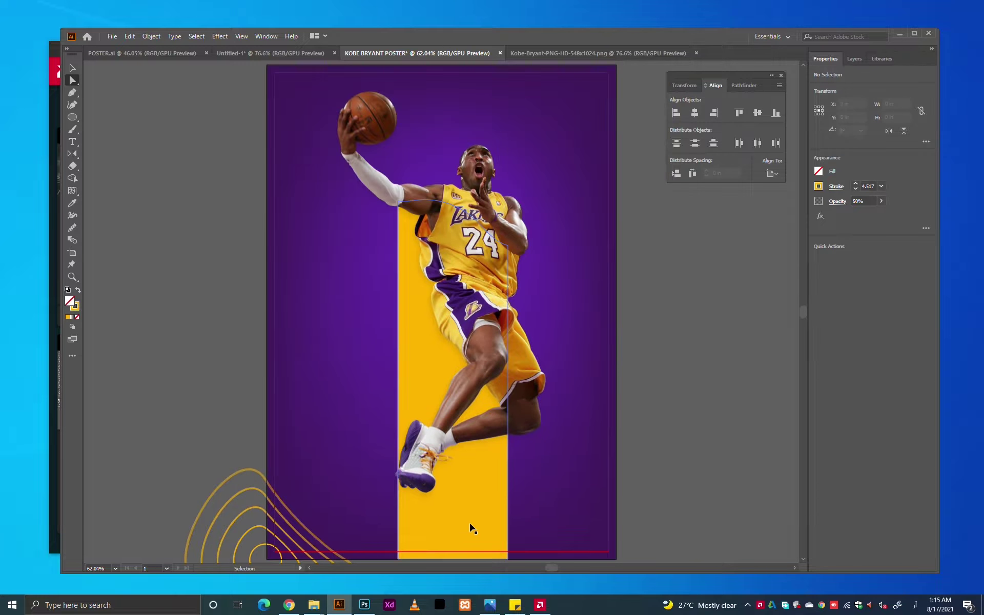
Hide the guides and try mirroring the lower-left blend, then undo it
key(v)
key(ctrl+semicolon)
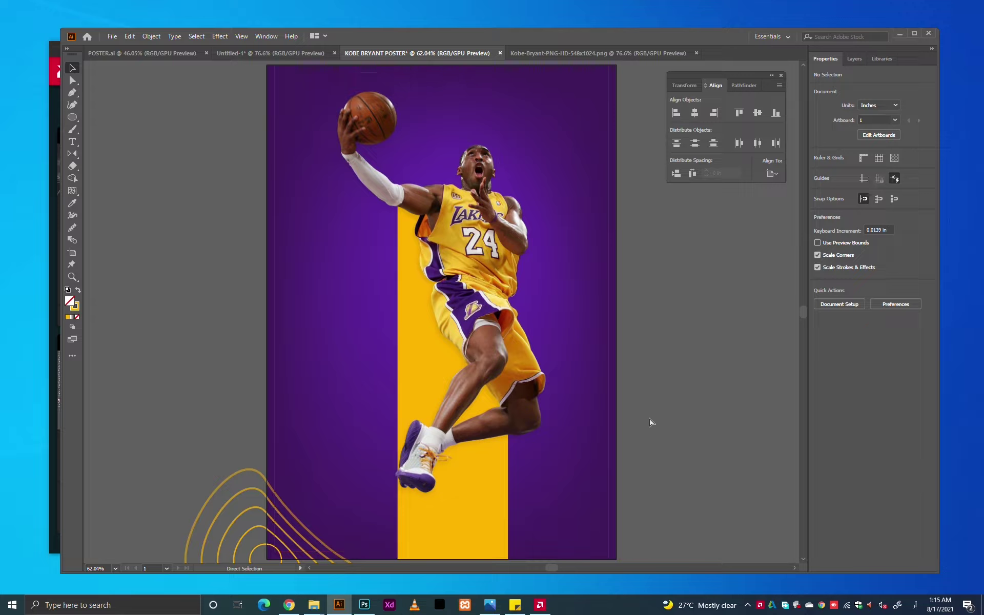
drag(648, 422, 630, 364)
click(330, 523)
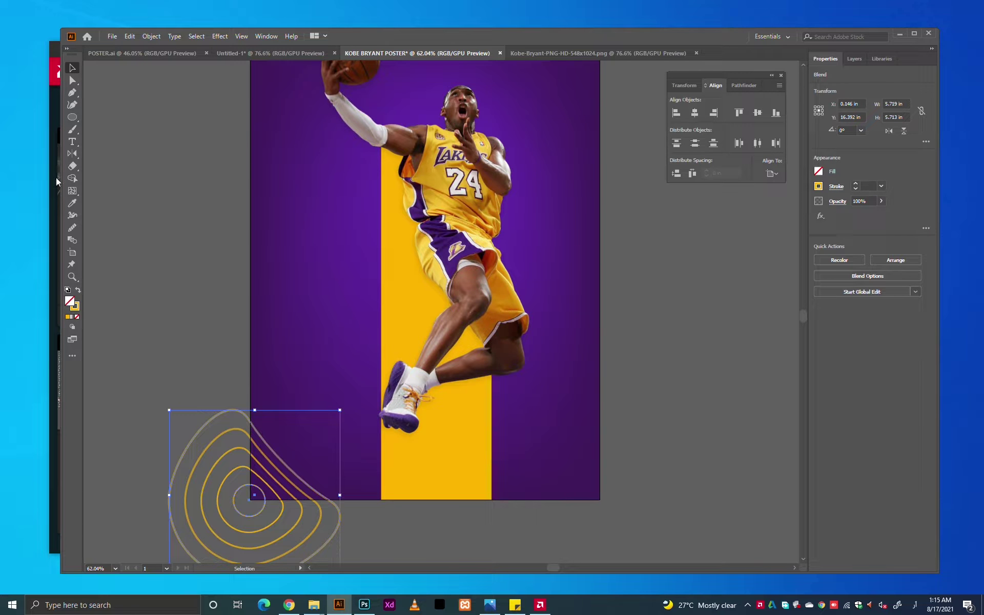
click(72, 153)
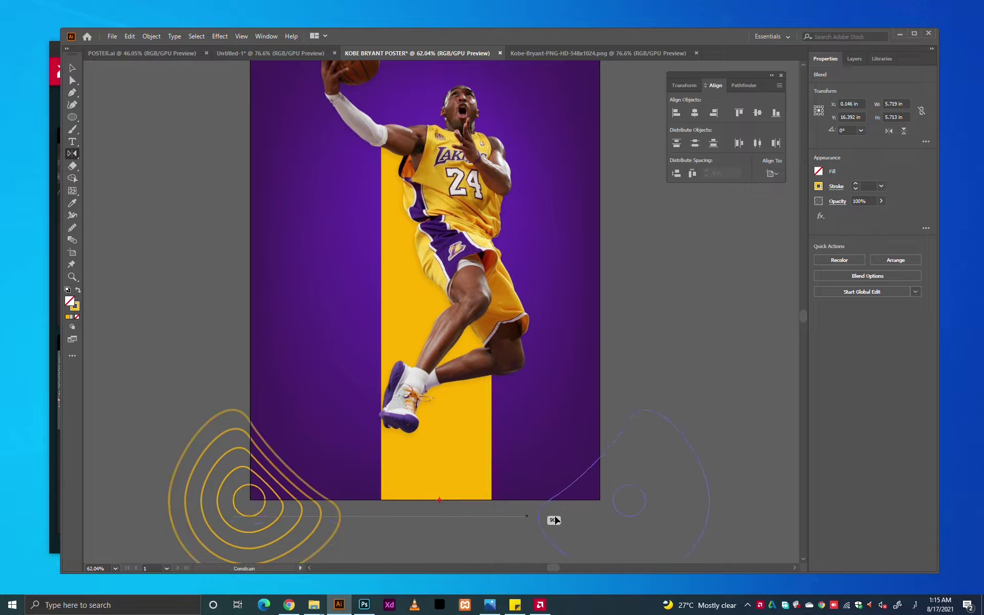
drag(554, 518, 563, 518)
key(v)
key(ctrl+z)
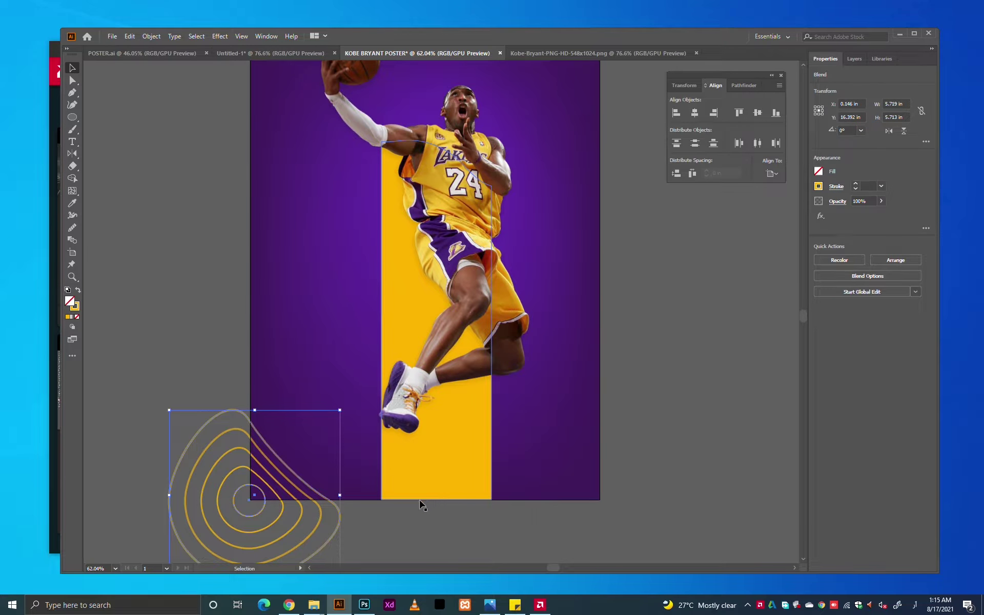
Reflect a copy of the blend across the artboard's bottom centre and nudge it into the lower-right corner
click(69, 155)
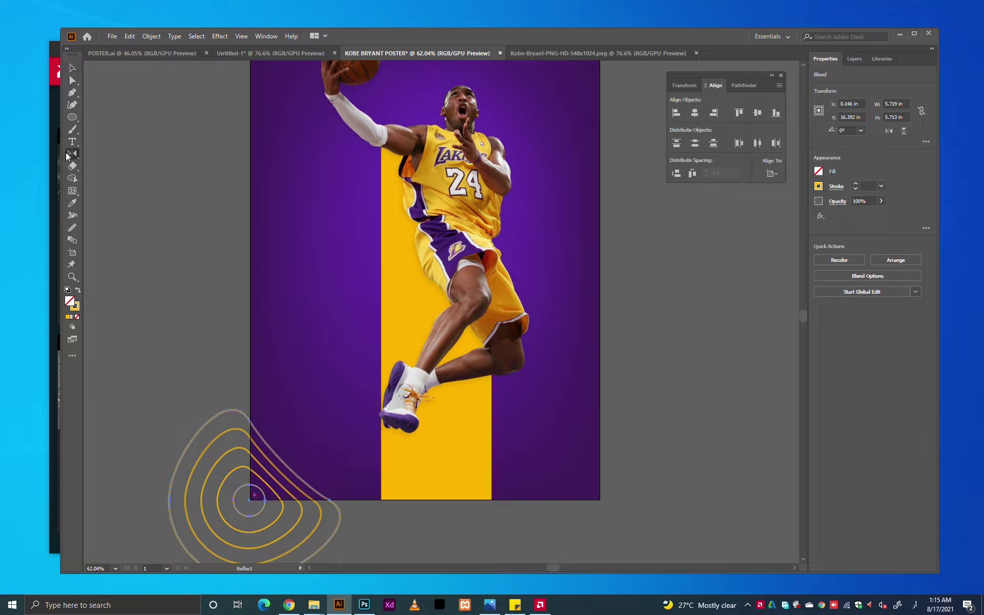
click(432, 500)
drag(351, 509, 570, 517)
key(v)
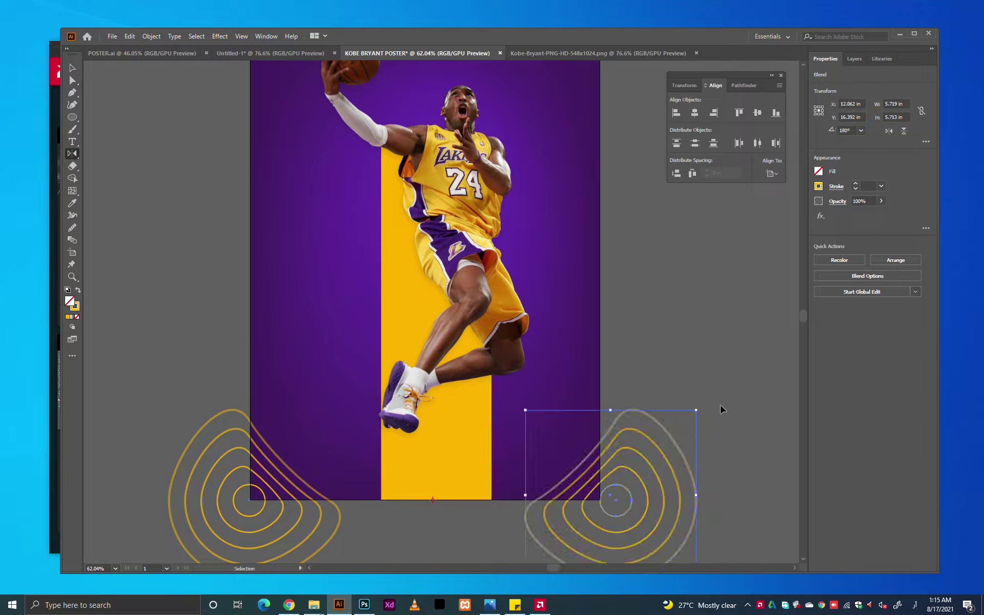
click(687, 466)
mouse_move(629, 502)
mouse_down()
mouse_move(612, 504)
mouse_move(668, 492)
mouse_up()
Fit the artboard in view and hide the panels to review both corner blends
scroll(586, 500, up, 5)
key(ctrl+0)
click(495, 525)
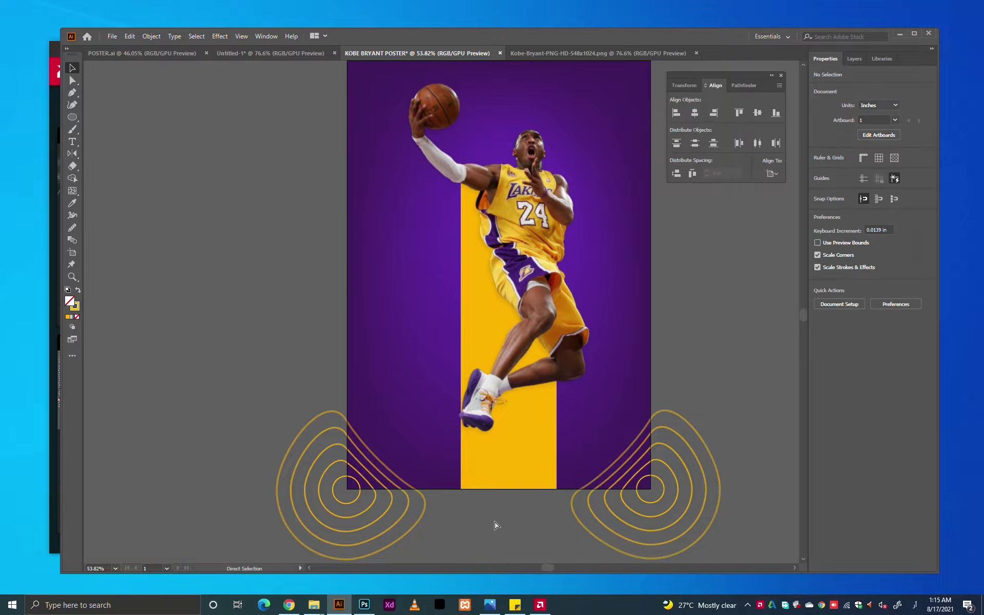
scroll(495, 525, up, 1)
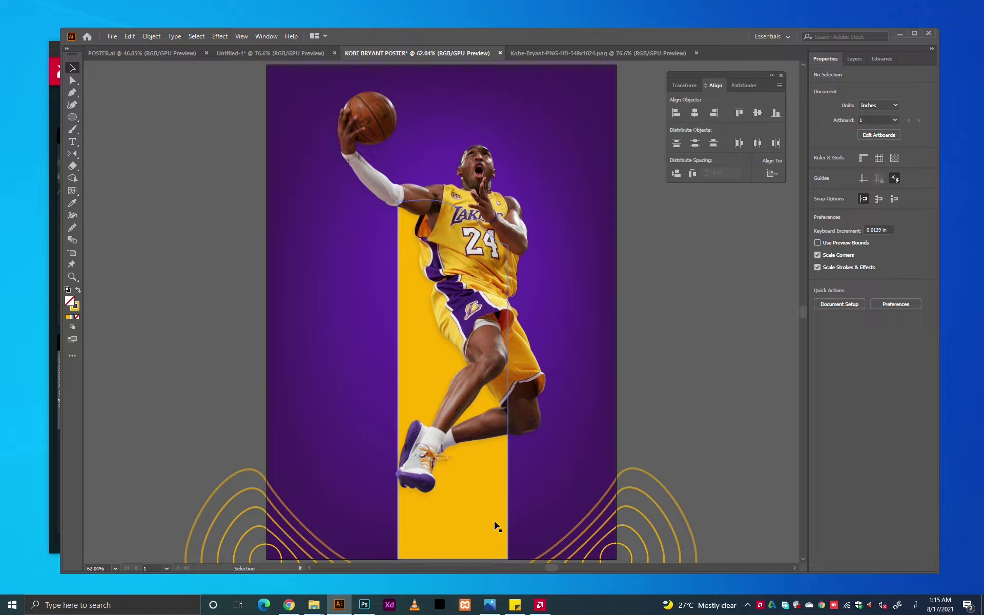
scroll(659, 279, down, 1)
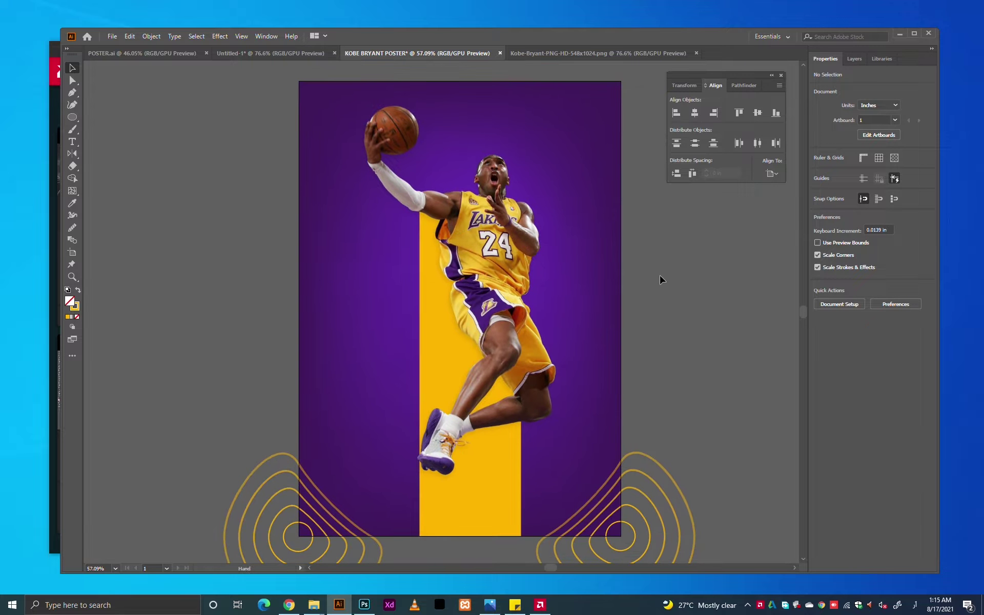
key(Tab)
drag(661, 294, 643, 293)
Select the small centre circle of the right blend and zoom in on it
scroll(629, 281, down, 1)
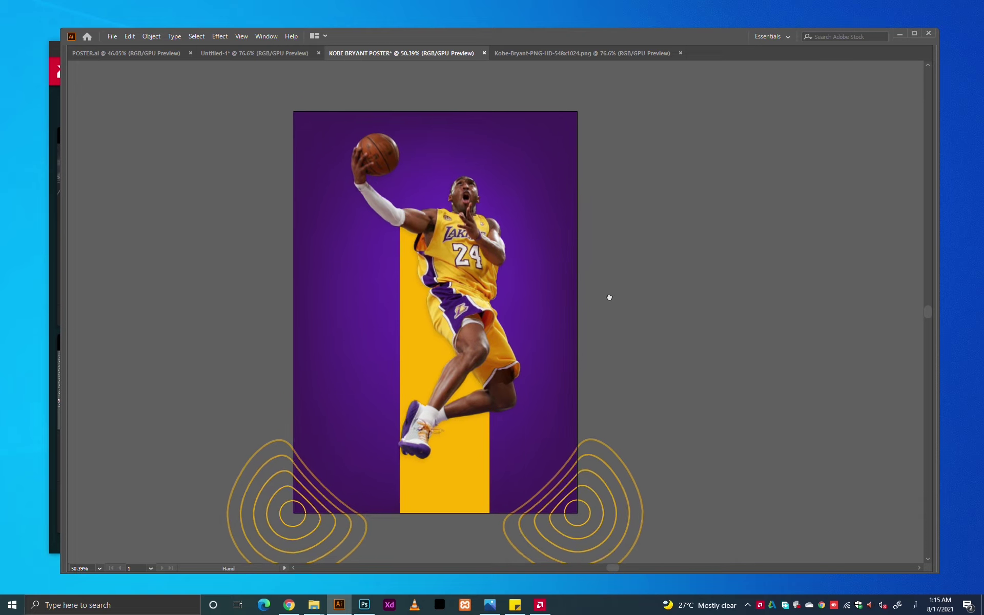
click(587, 522)
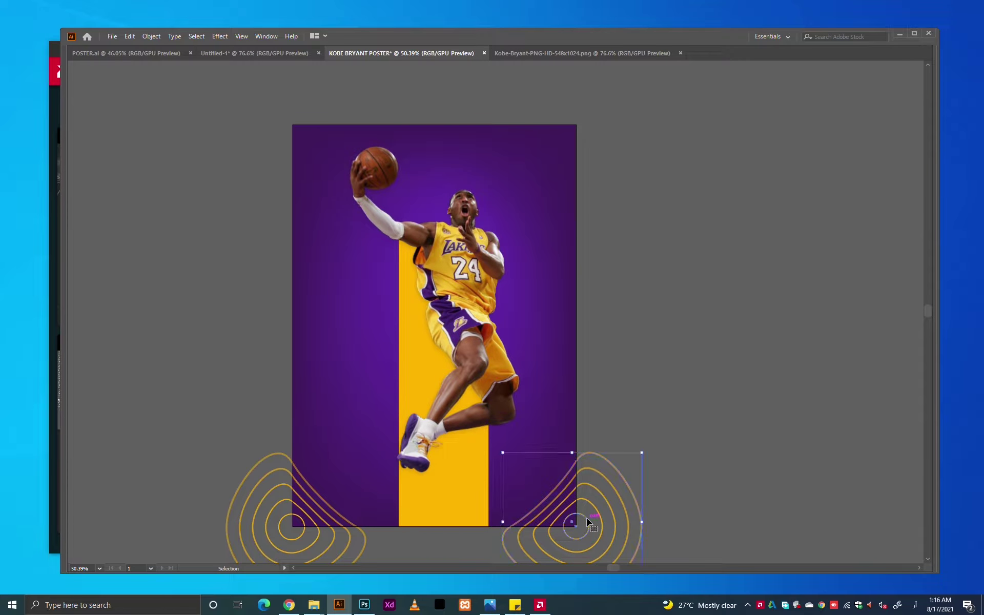
drag(624, 421, 457, 461)
key(ctrl+shift+a)
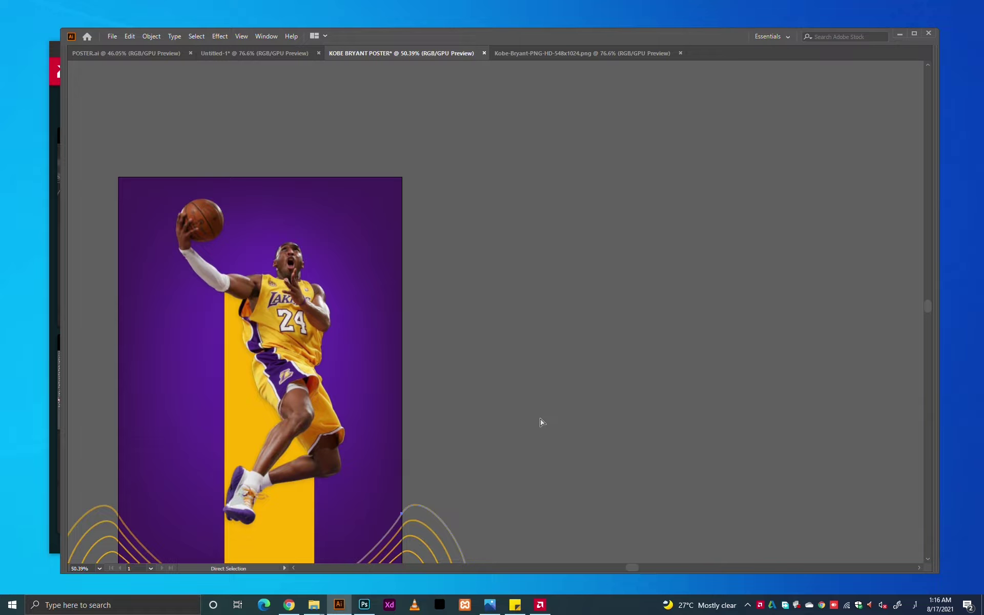
key(a)
key(Tab)
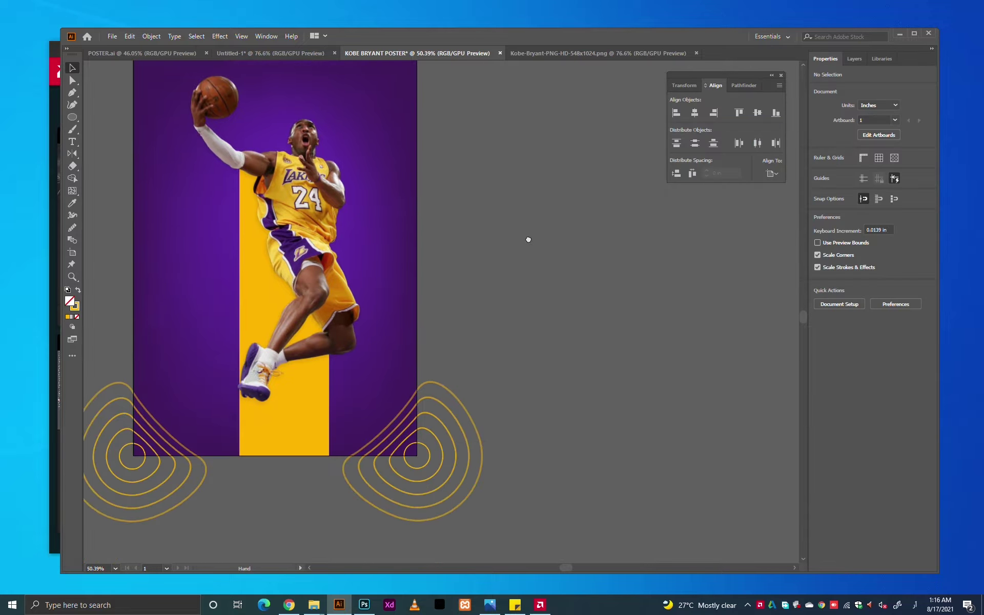
drag(640, 327, 630, 169)
click(405, 406)
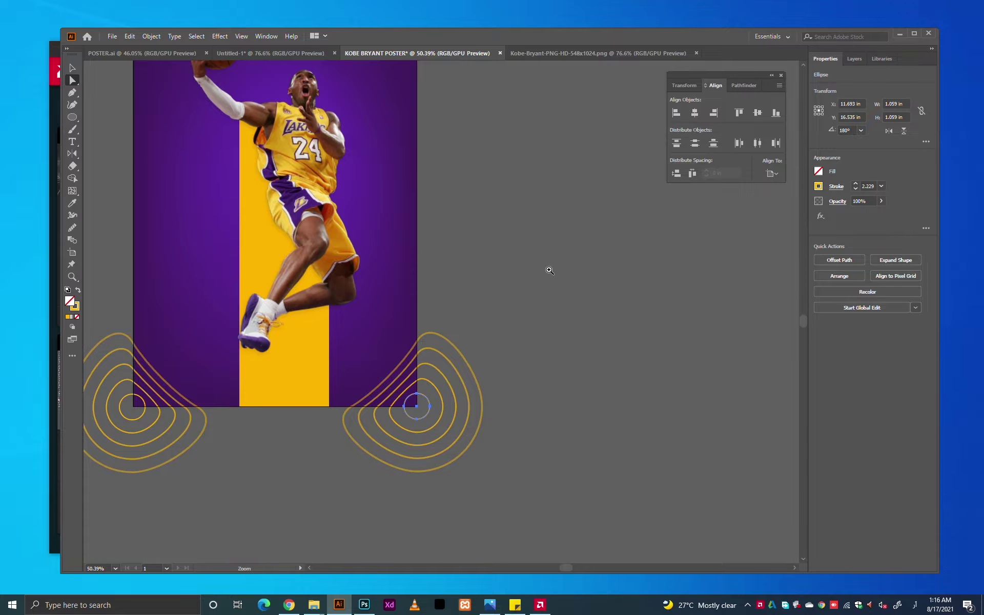
drag(549, 307, 283, 504)
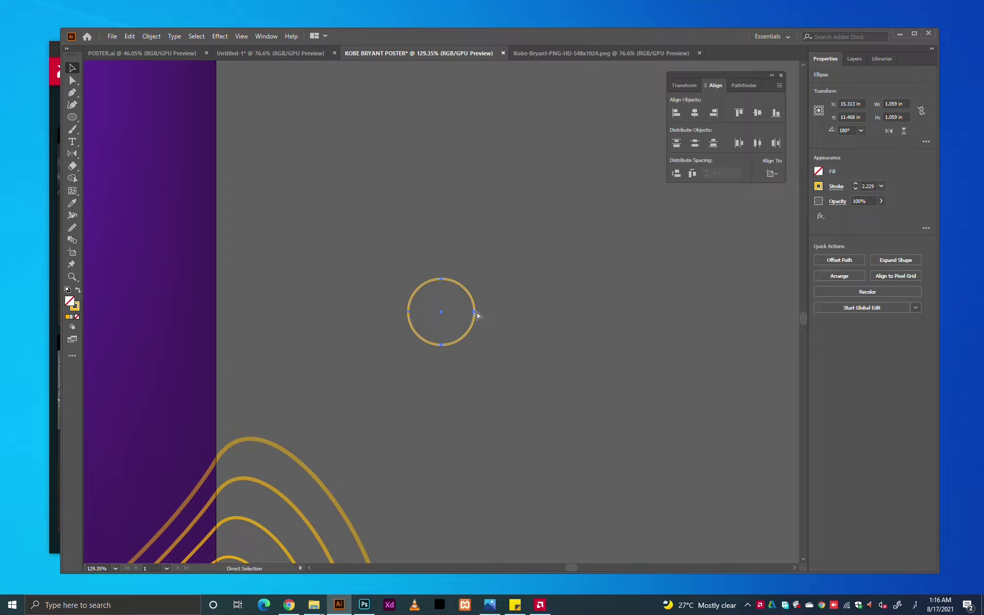
key(v)
Make a larger concentric copy and blend both circles with 2 specified steps
drag(474, 312, 525, 308)
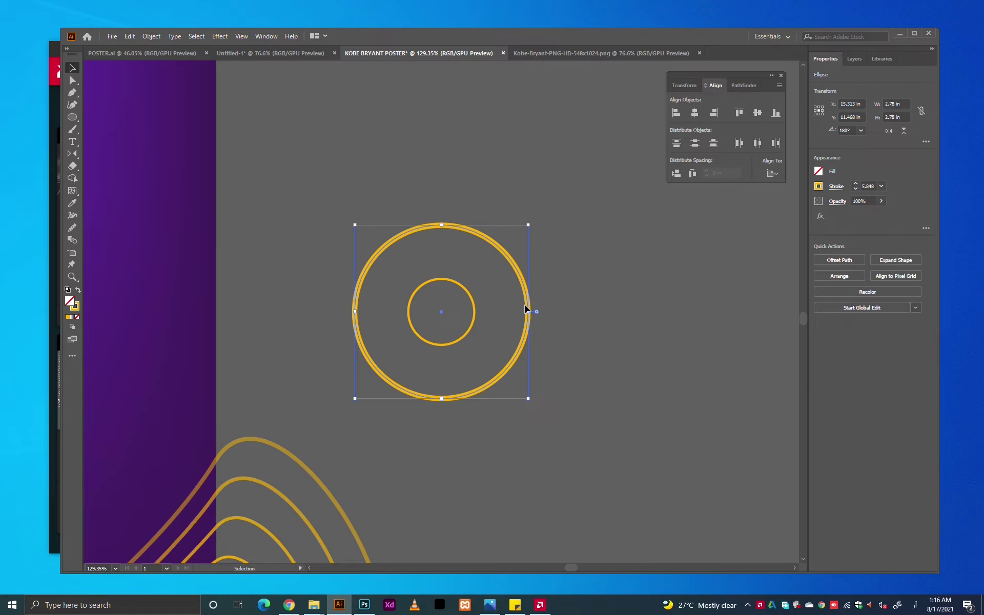
shift+click(414, 334)
key(a)
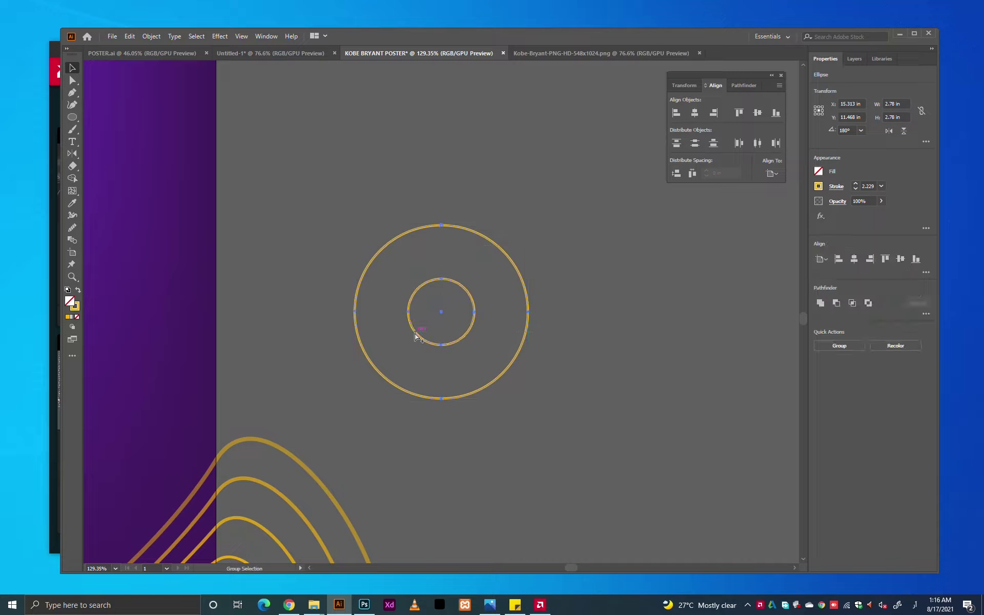
key(ctrl+alt+b)
key(w)
key(Return)
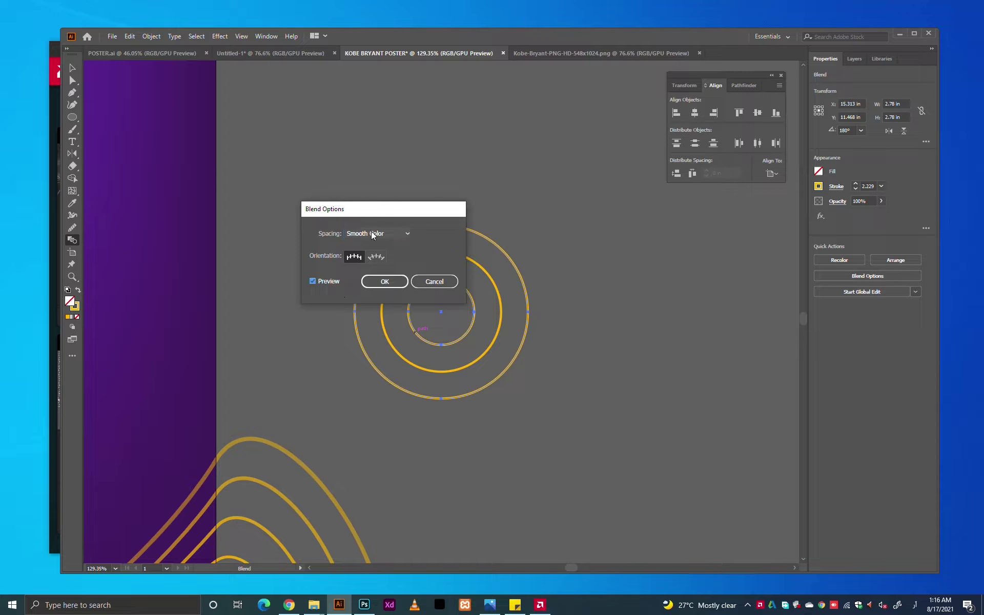
click(371, 233)
click(377, 257)
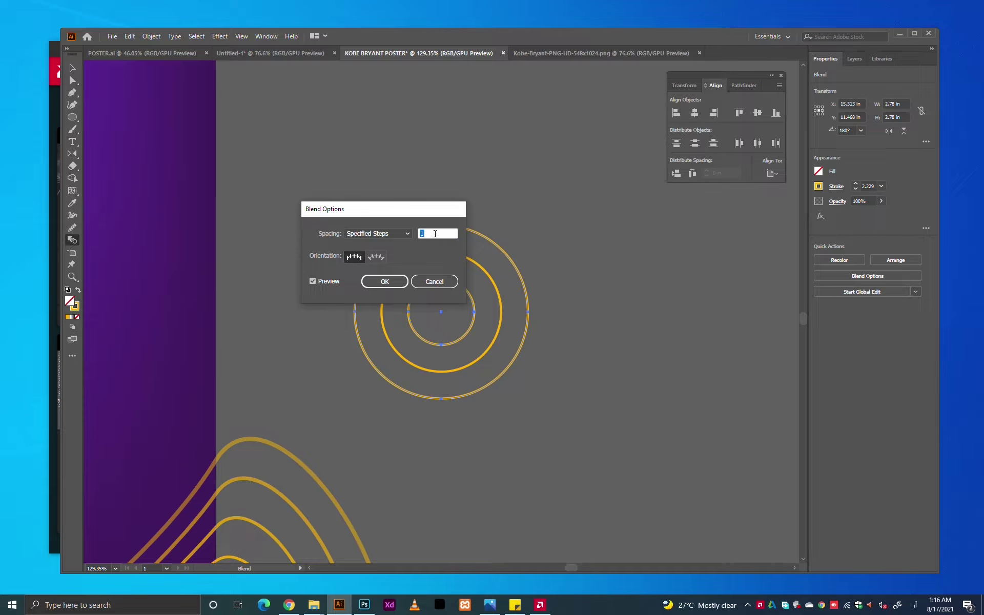
click(374, 283)
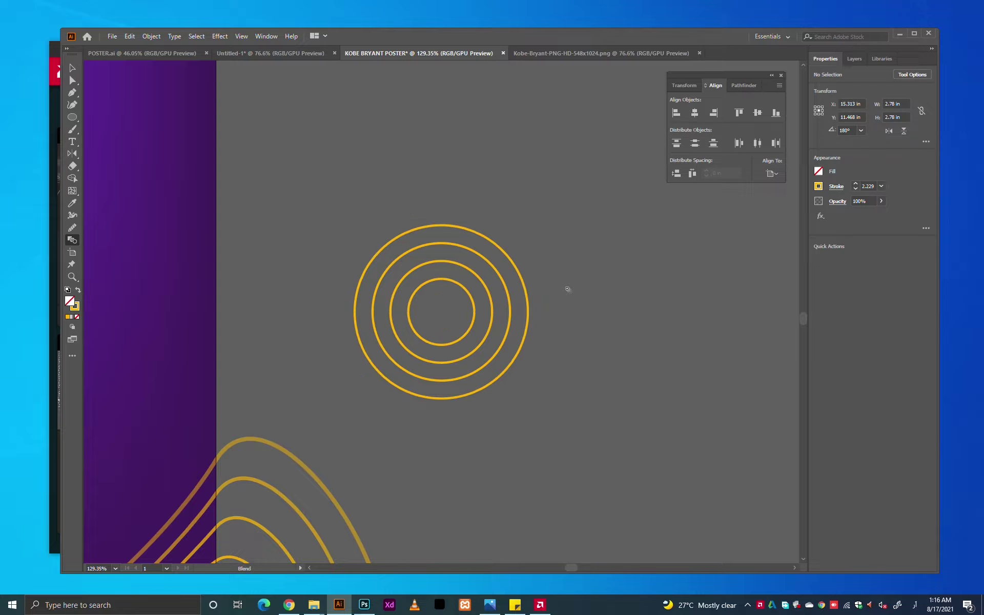
key(v)
drag(435, 325, 598, 369)
Move the yellow ring blend left so it encircles the basketball in Kobe's raised hand
drag(385, 230, 433, 384)
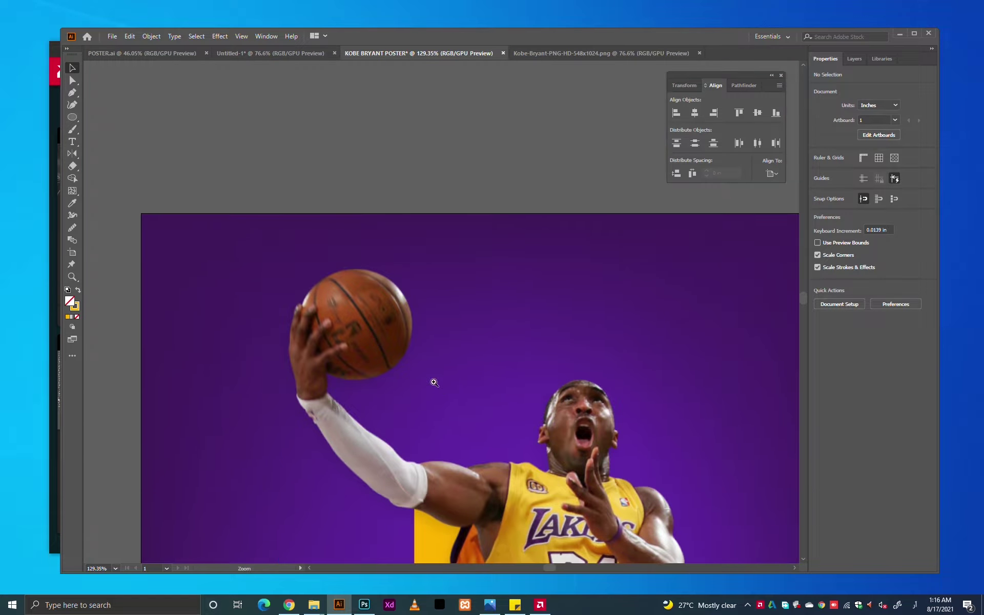
click(449, 317)
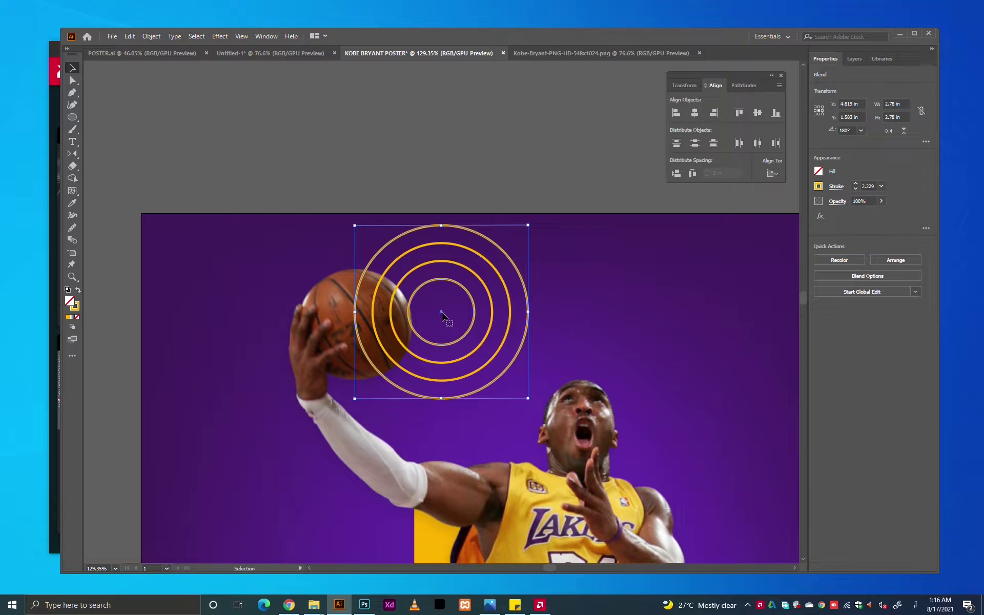
click(442, 312)
click(486, 185)
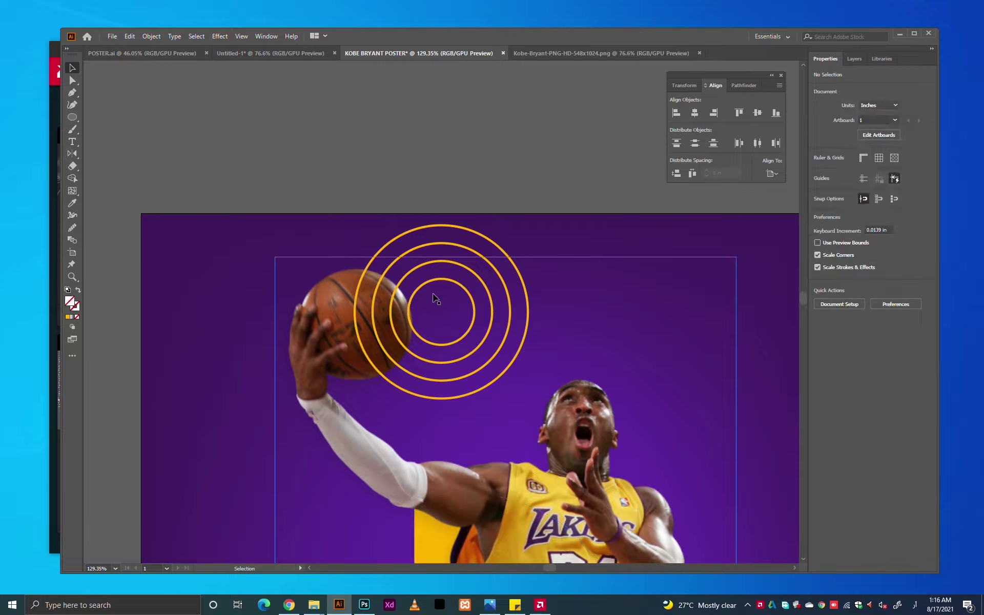
drag(399, 313, 321, 329)
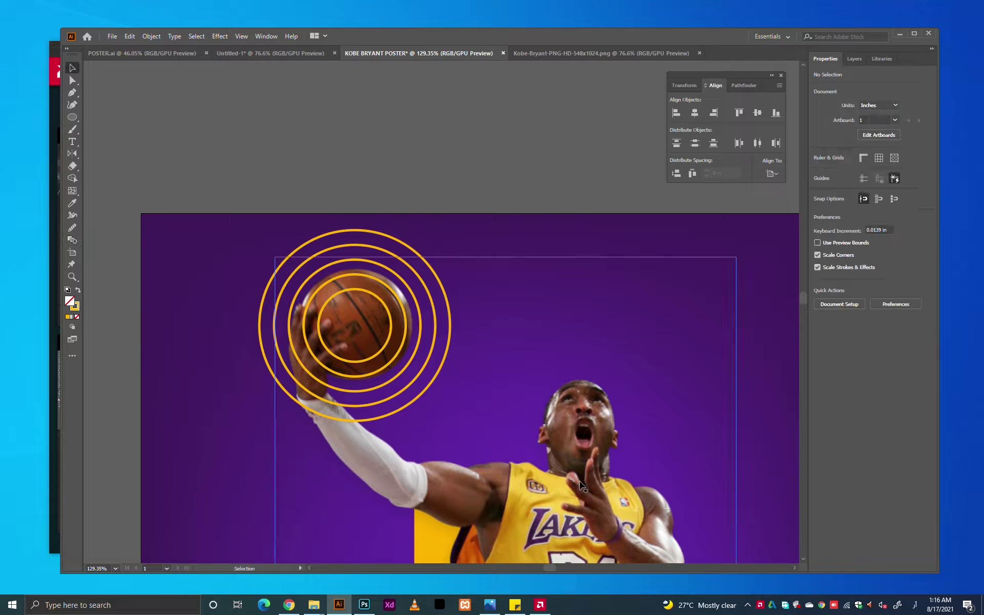
right_click(580, 302)
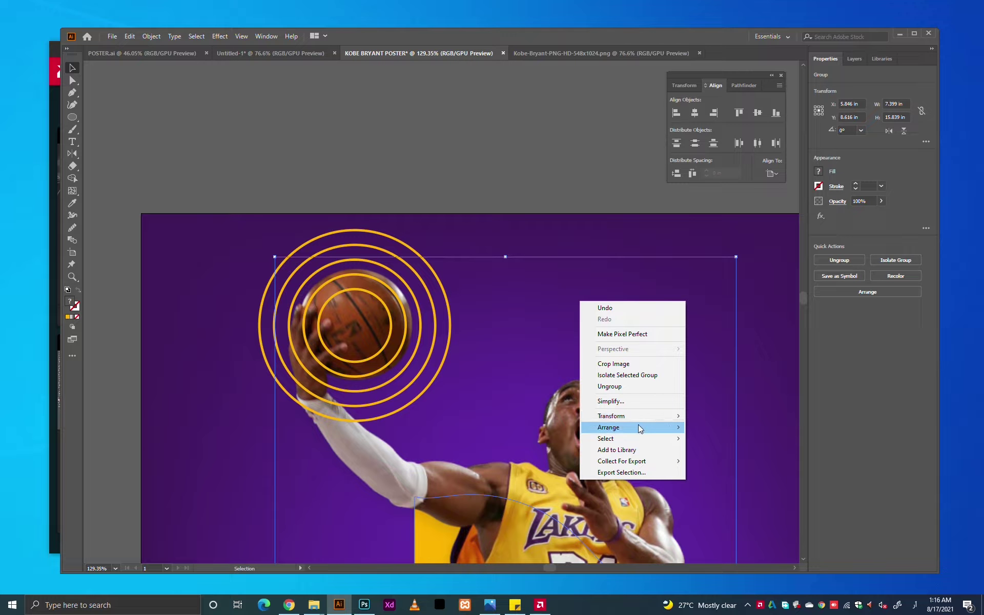
click(538, 143)
scroll(605, 283, down, 3)
Ungroup the rings and photo, then bring the Kobe photo to the front
drag(605, 283, 471, 180)
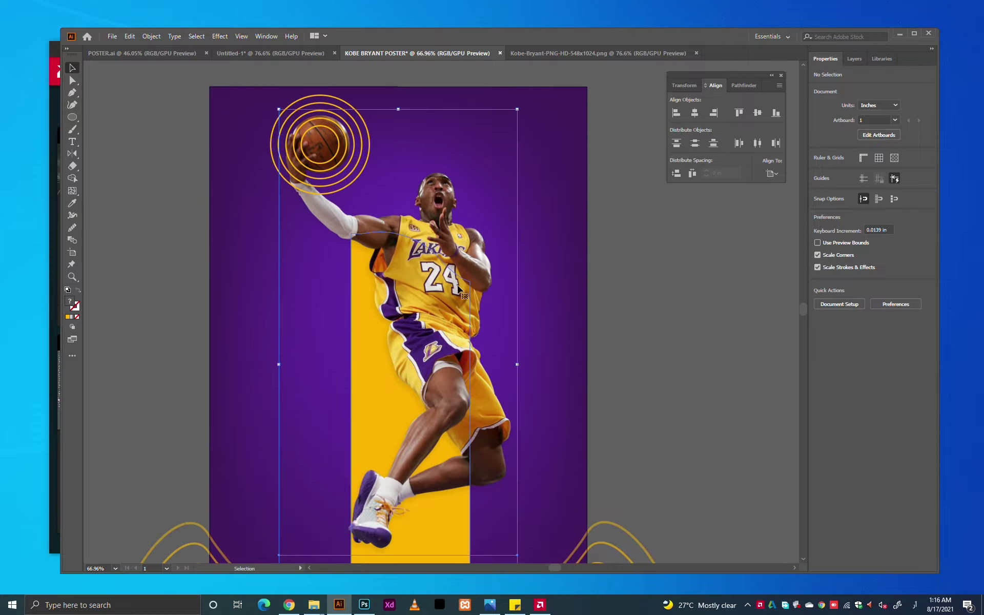
right_click(458, 285)
click(509, 374)
click(467, 309)
right_click(461, 293)
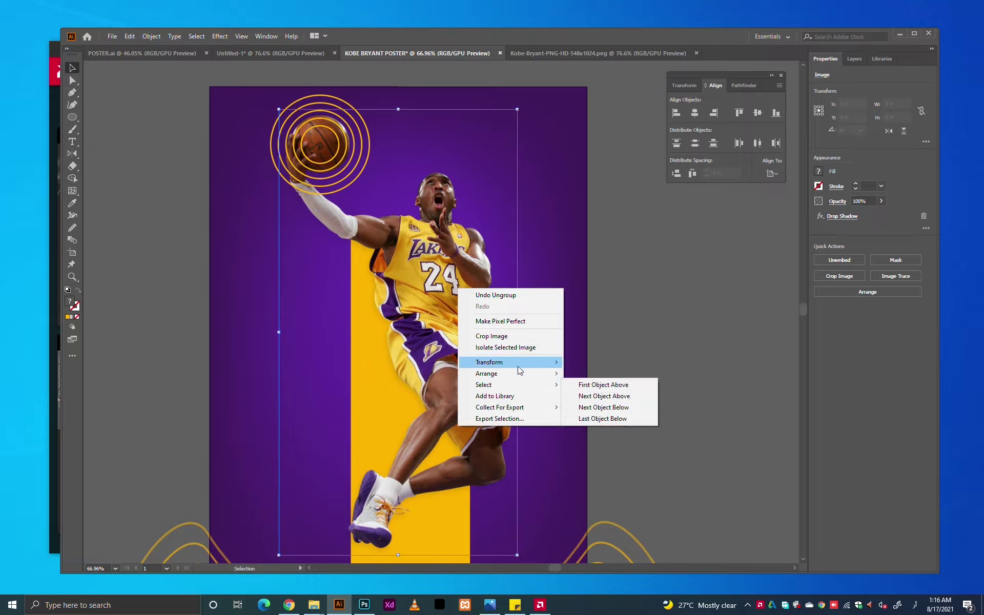
click(599, 373)
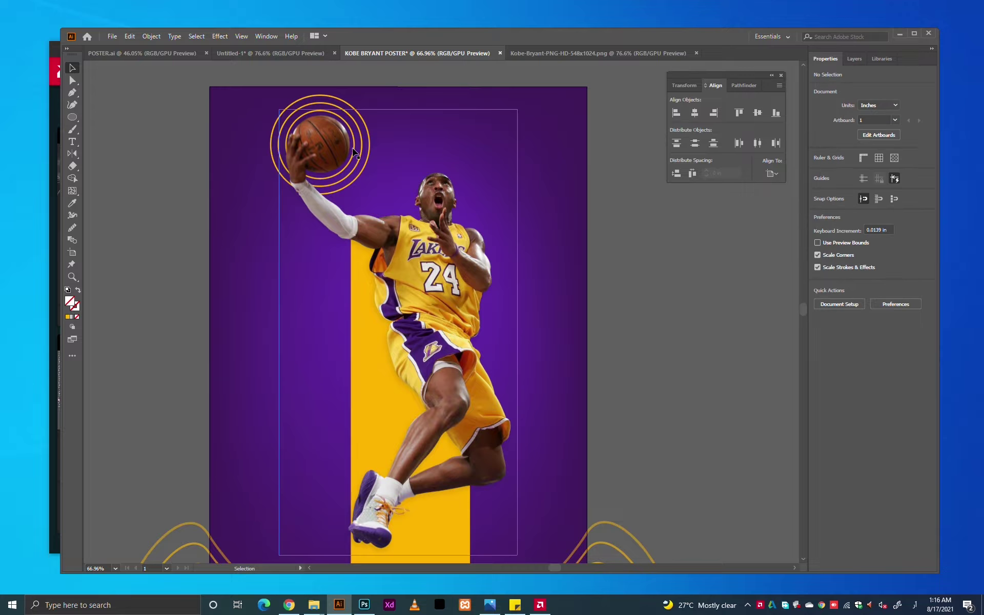
Fade the outermost ring to 0% opacity and fit the artboard in the window
click(72, 80)
click(342, 101)
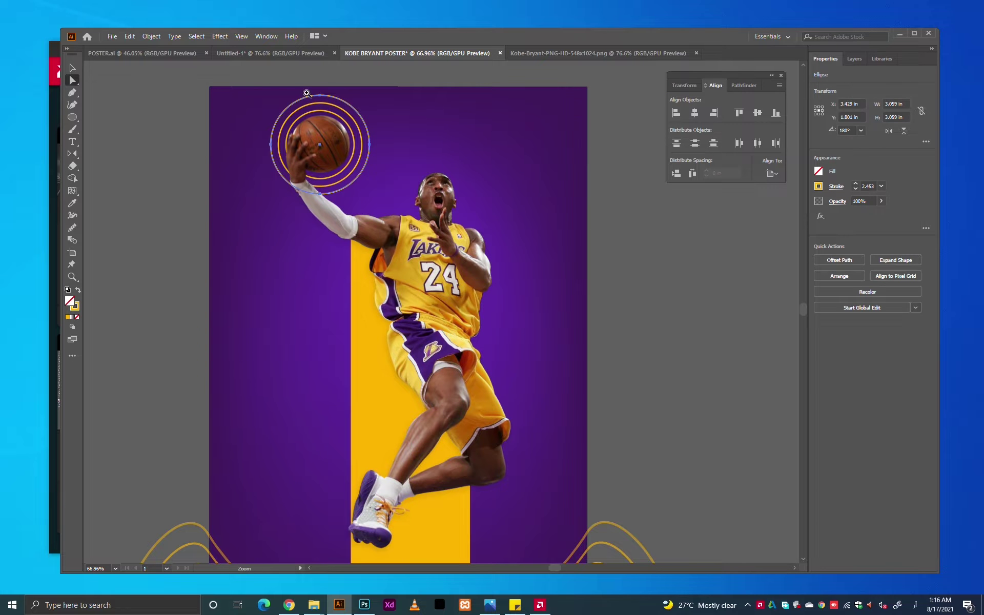
scroll(342, 100, up, 5)
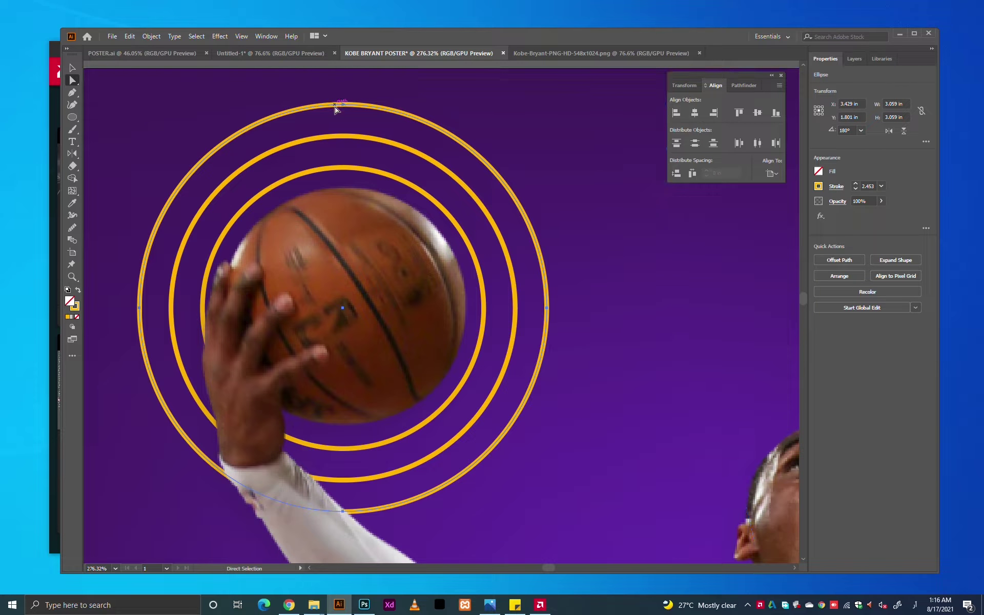
click(350, 105)
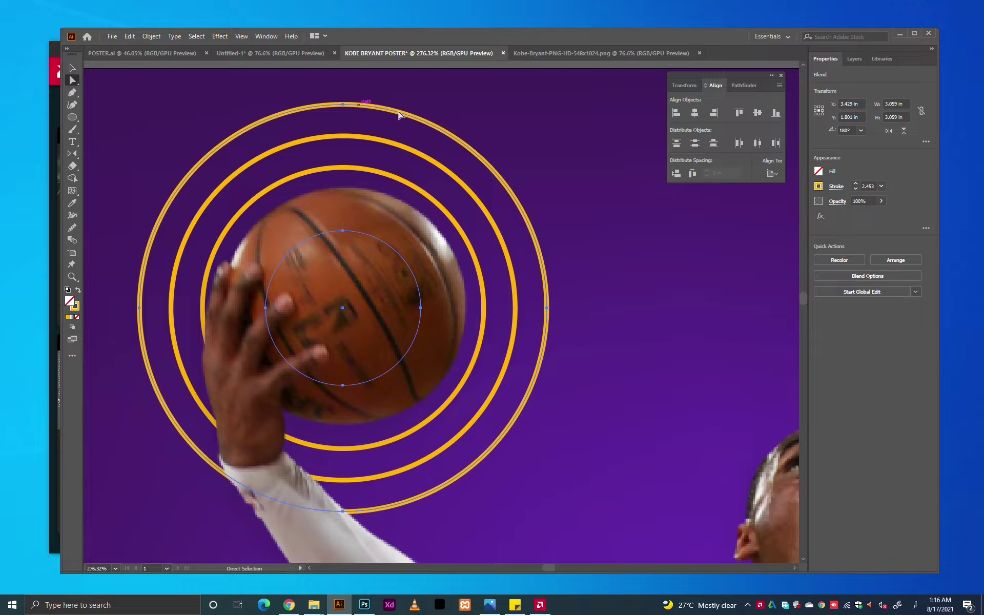
click(457, 143)
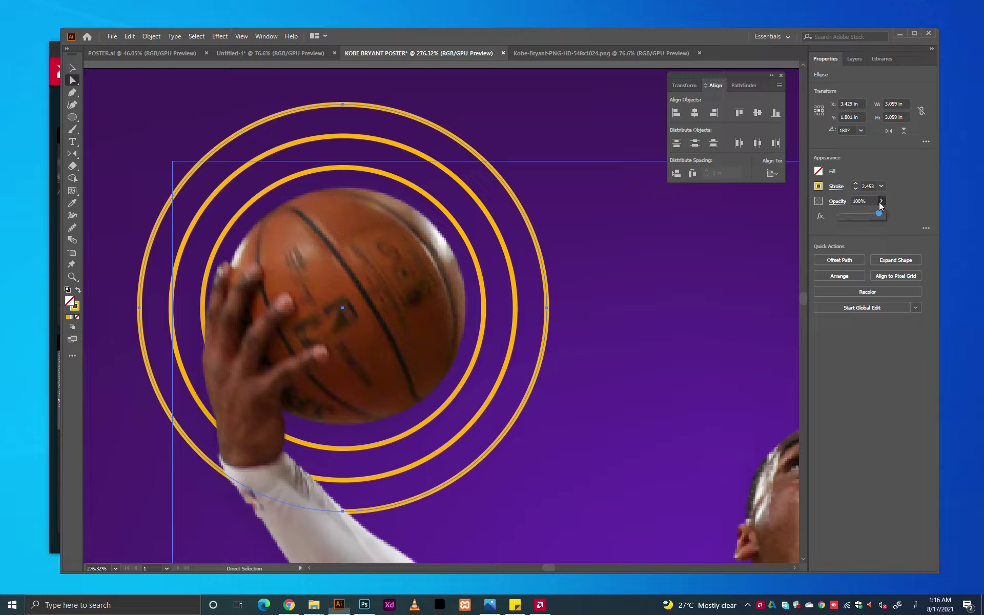
drag(879, 200, 784, 214)
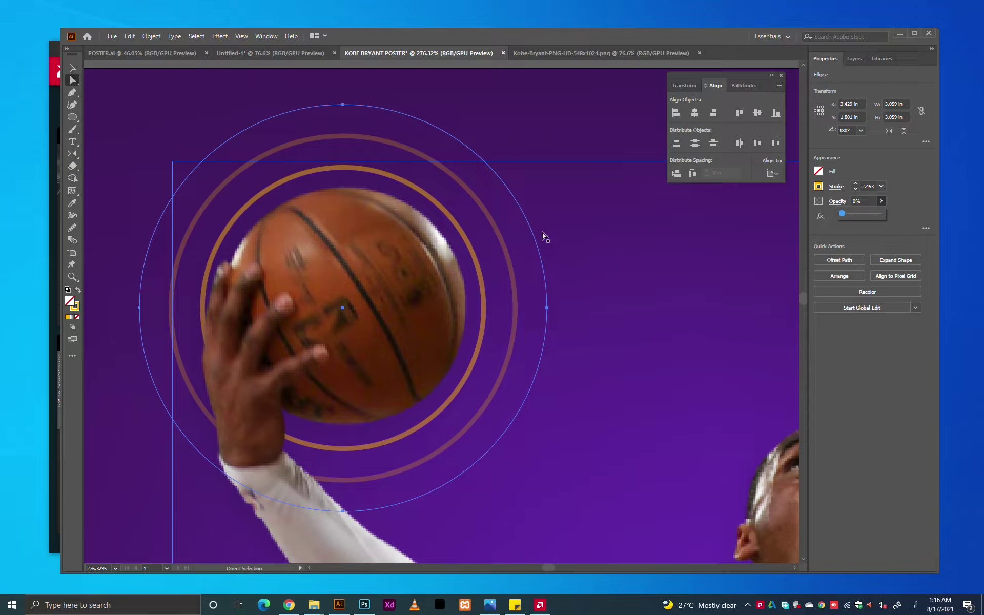
key(ctrl+0)
Select the innermost ring around the basketball
click(685, 244)
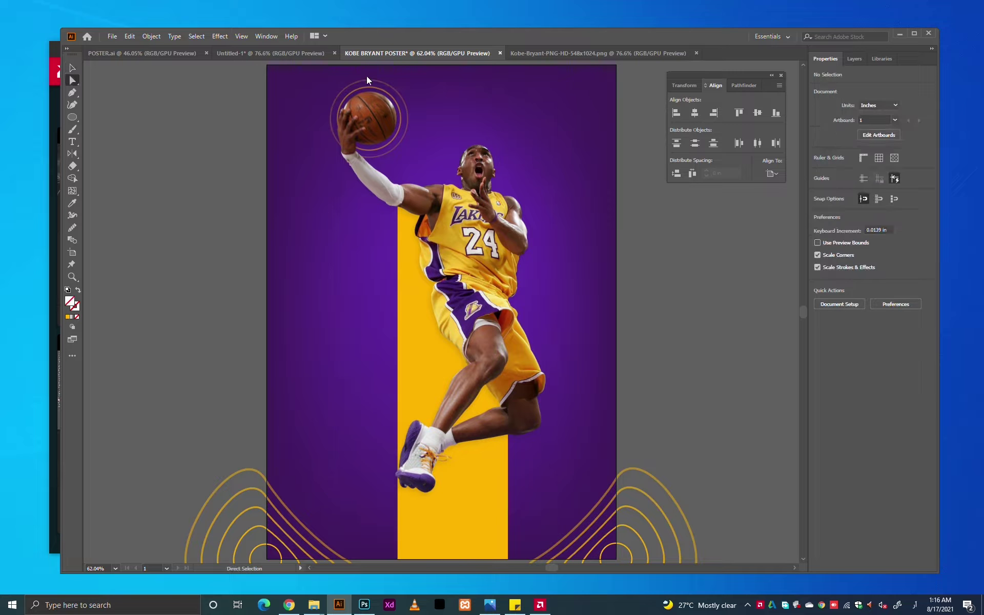
alt+click(367, 80)
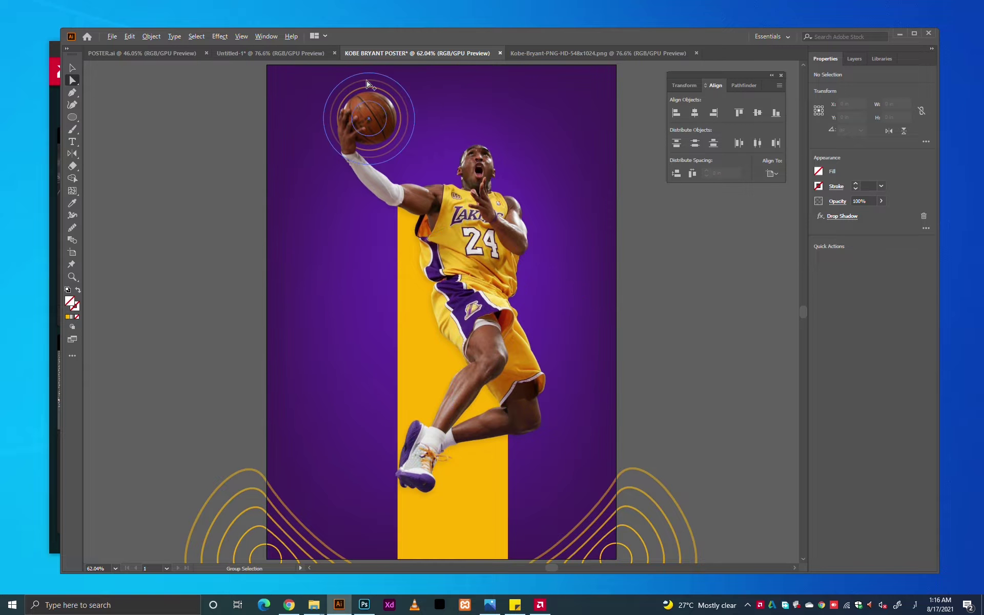
click(387, 118)
key(v)
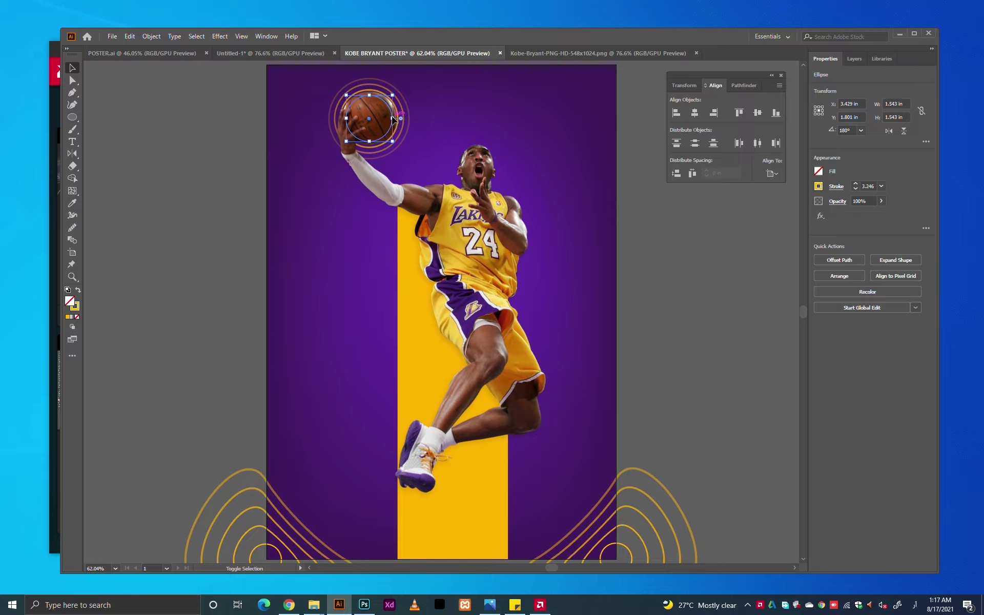
Float the Untitled-1 logo document and minimize it, returning to the KOBE BRYANT POSTER
drag(328, 53, 379, 68)
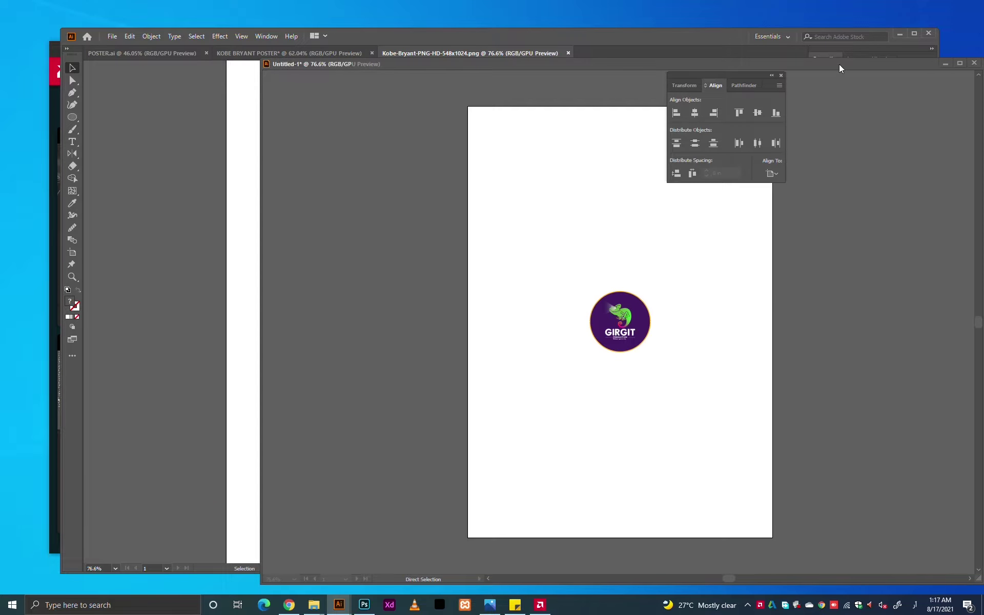
drag(838, 63, 401, 114)
click(531, 115)
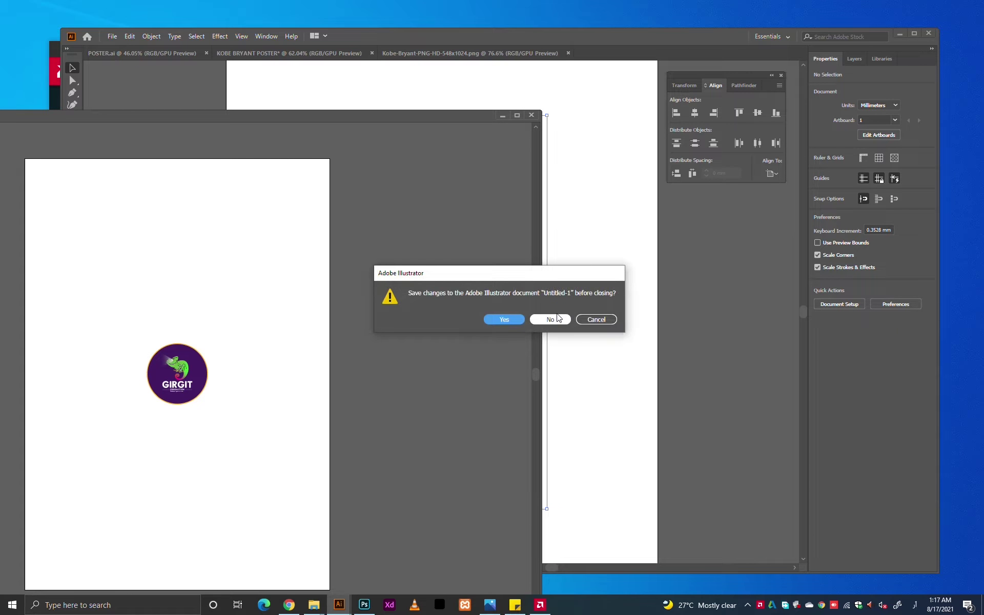
click(599, 319)
click(501, 116)
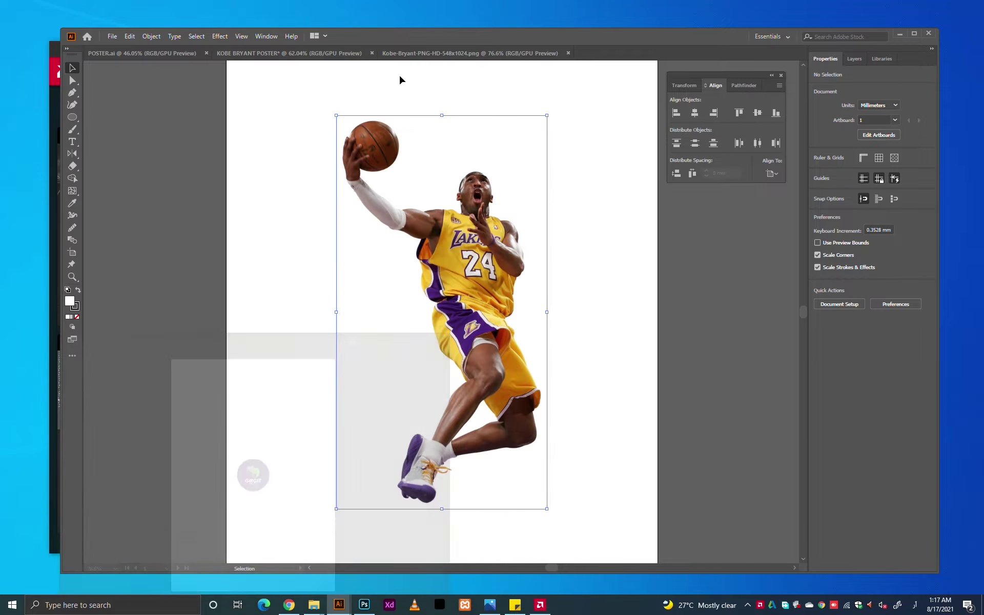
click(334, 54)
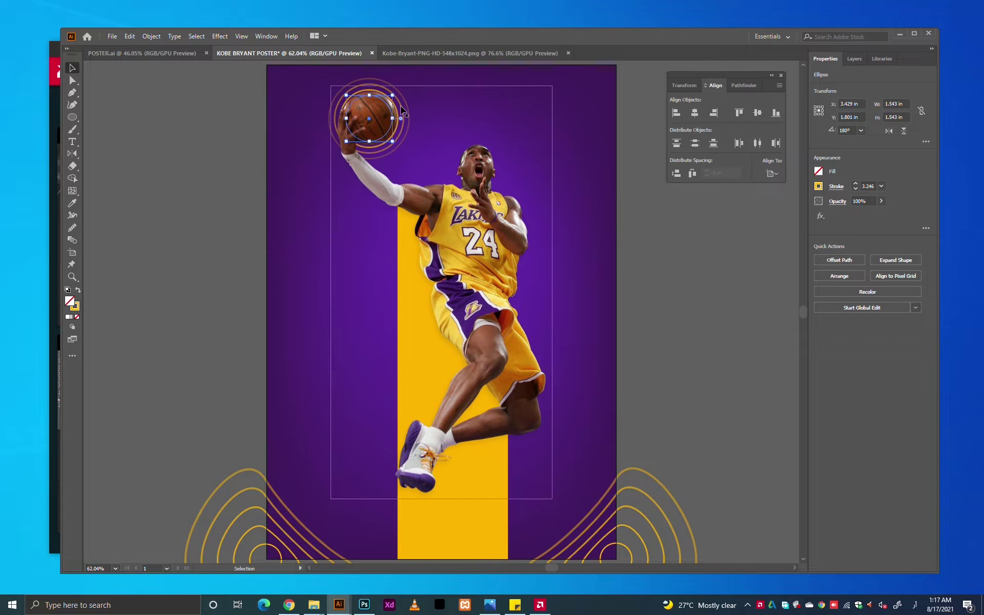
Shrink the inner ring around the ball and reselect the ring shapes
scroll(389, 108, up, 2)
drag(396, 124, 388, 125)
key(a)
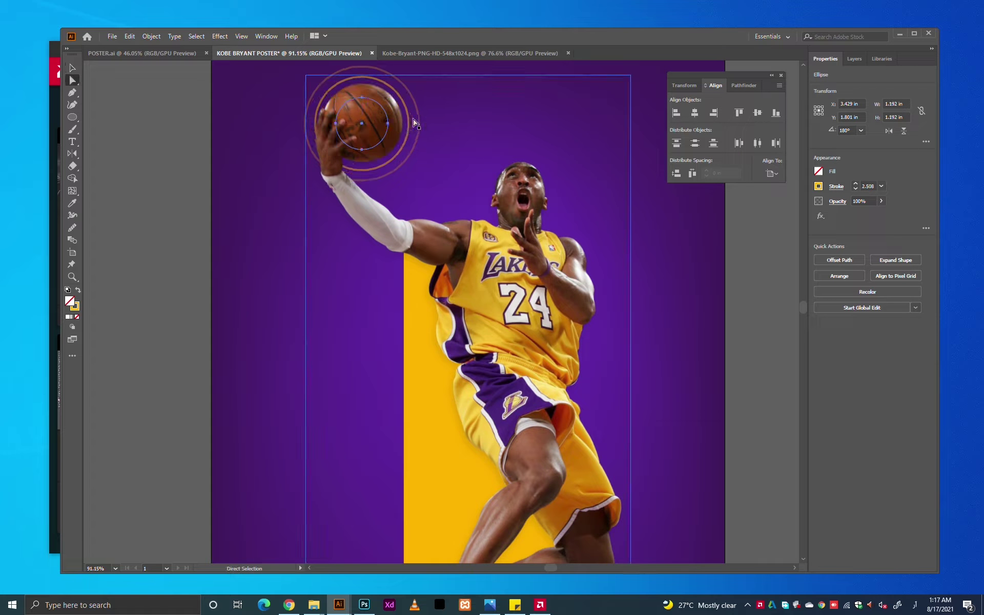
click(418, 124)
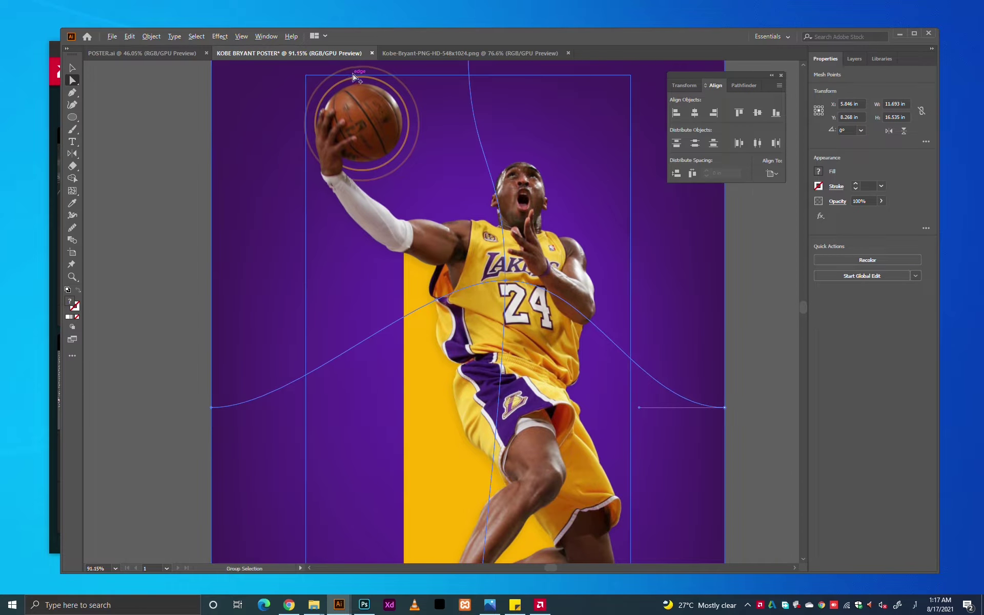
key(v)
click(430, 122)
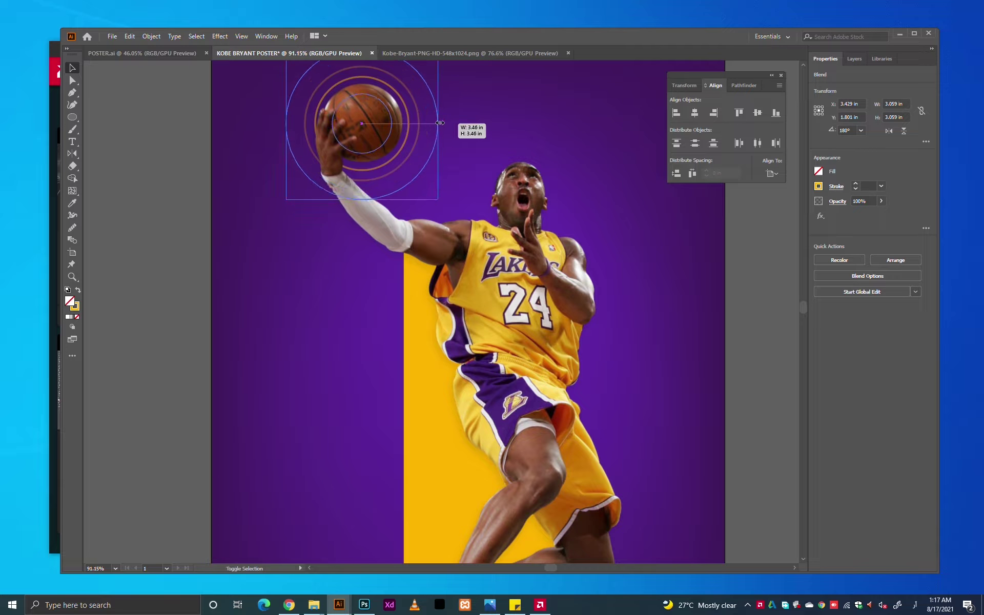
key(ctrl+minus)
key(a)
alt+click(328, 94)
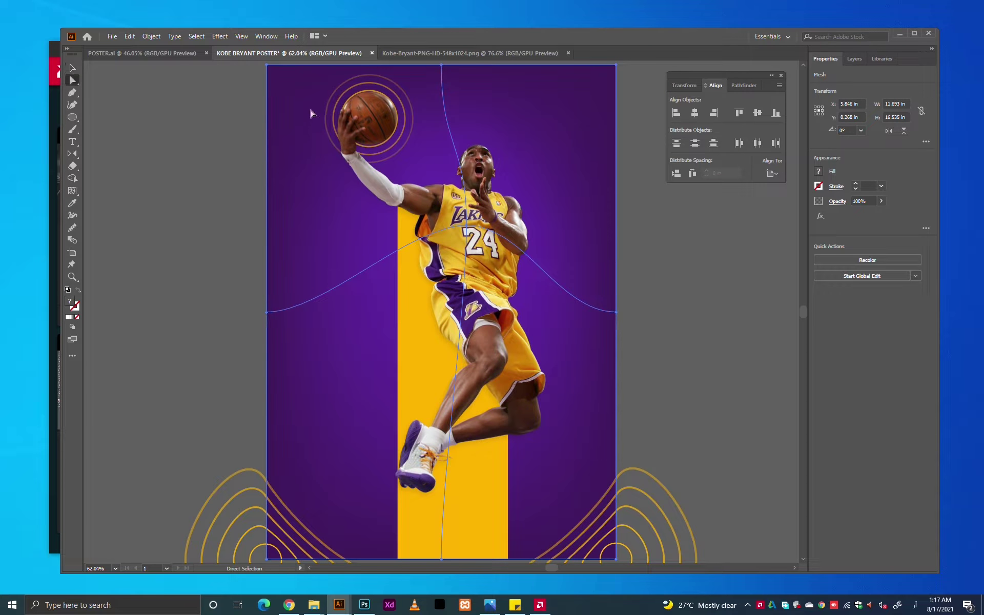
alt+click(327, 94)
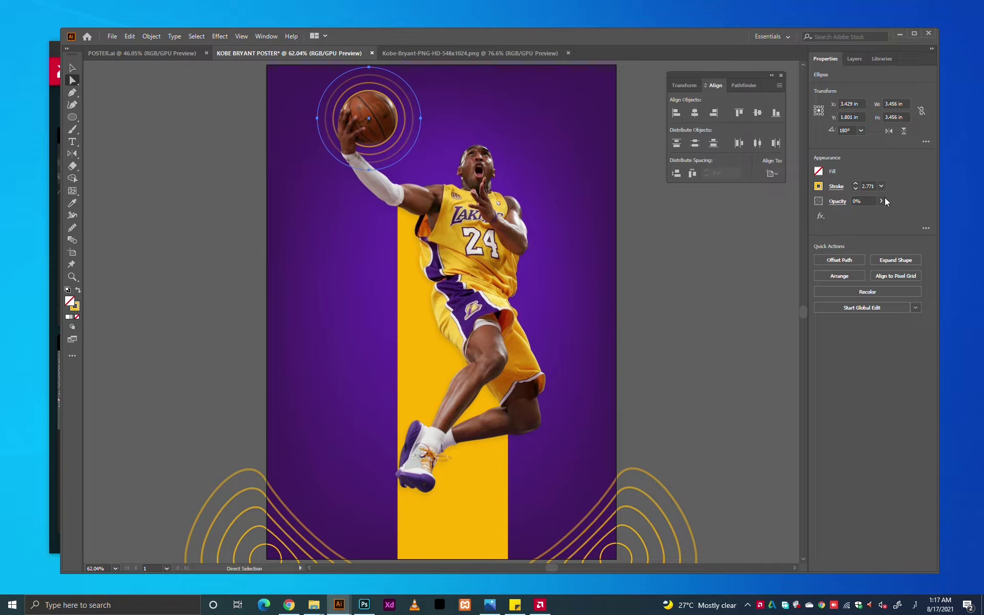
Rebuild the ring blend with 4 specified steps using preview, then hide the panels
key(w)
key(Return)
click(330, 281)
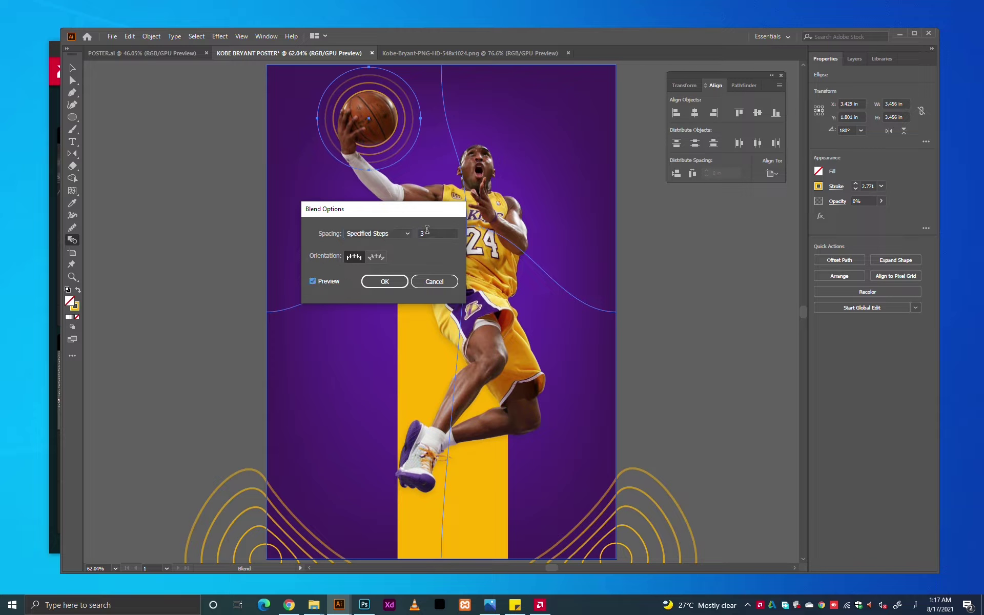
click(436, 233)
text(4)
click(385, 281)
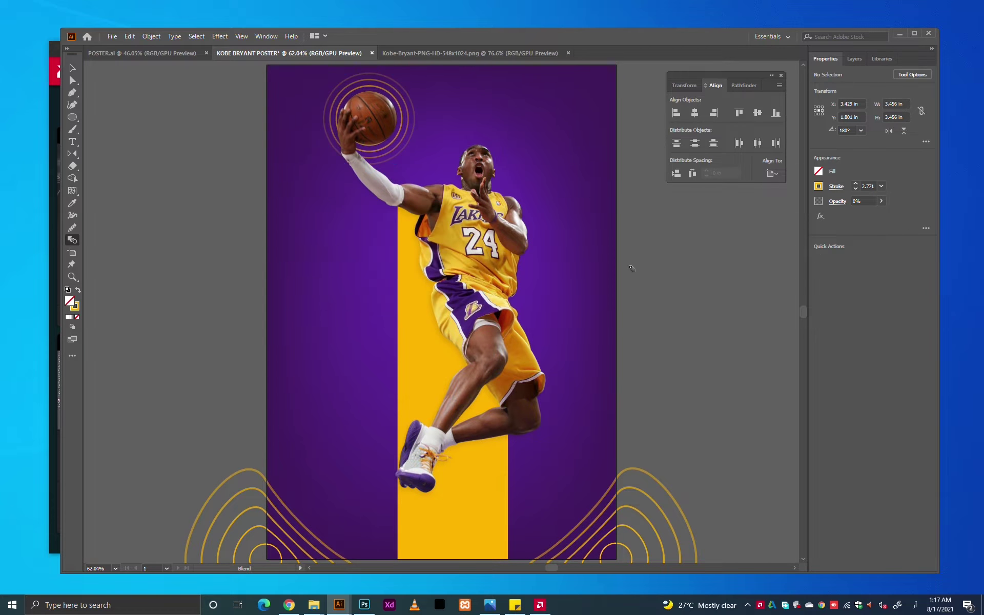
key(a)
key(Tab)
click(742, 255)
Zoom in slightly on the poster and check the sticky note of colour and font specs
drag(768, 309, 734, 283)
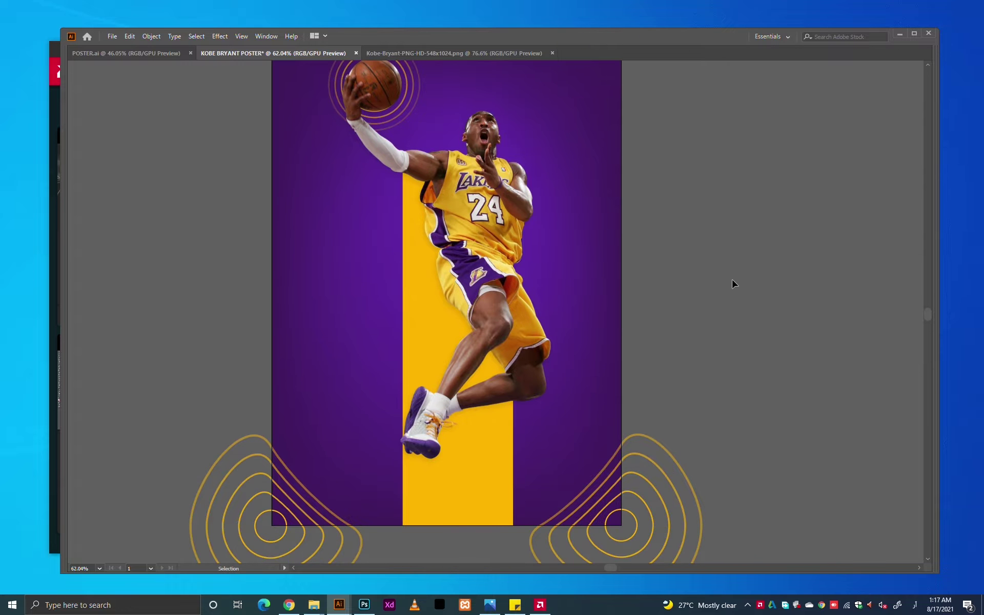
key(z)
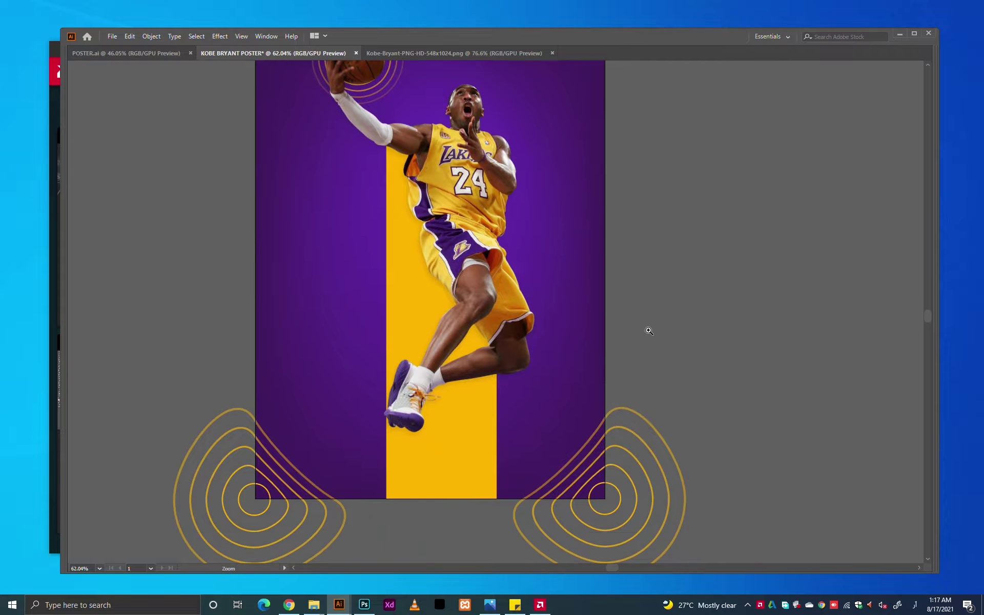
drag(648, 330, 572, 387)
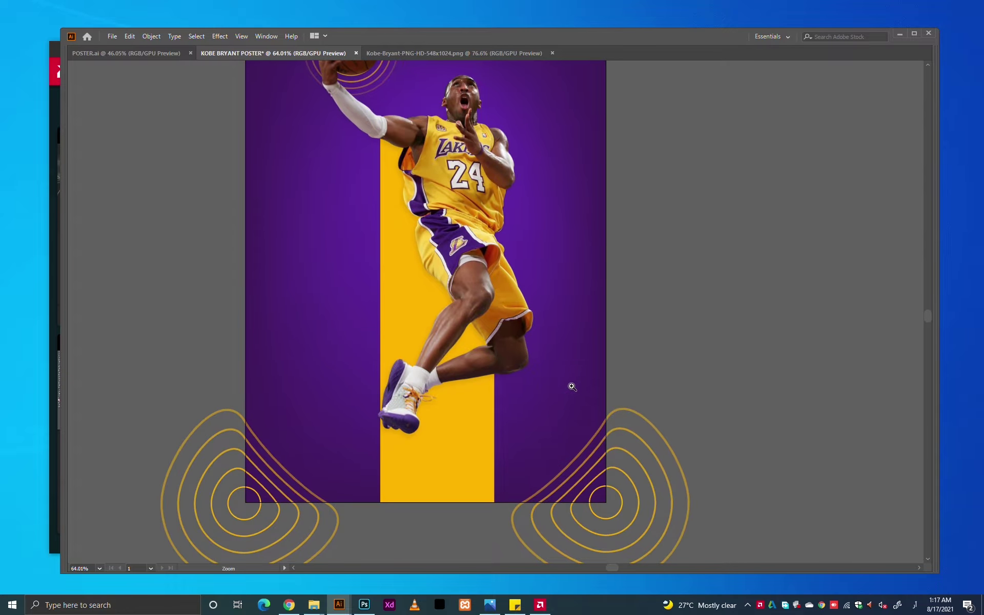
click(515, 604)
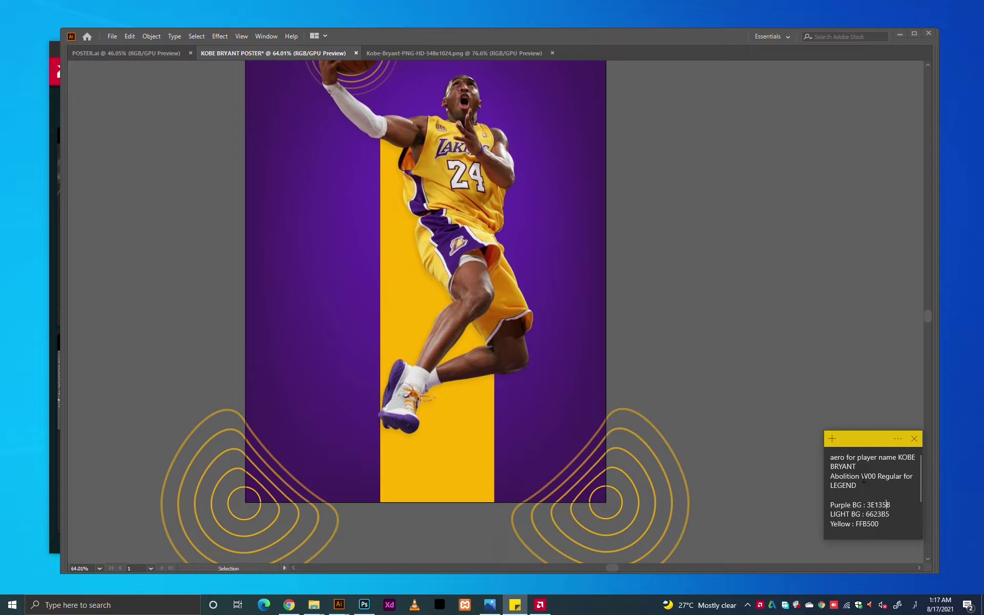
click(699, 246)
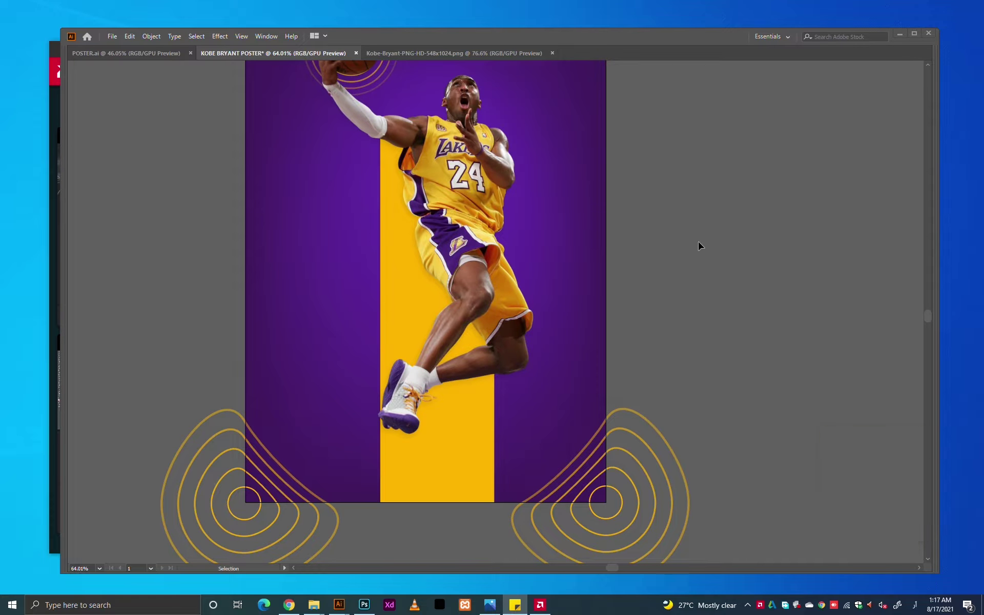
key(Tab)
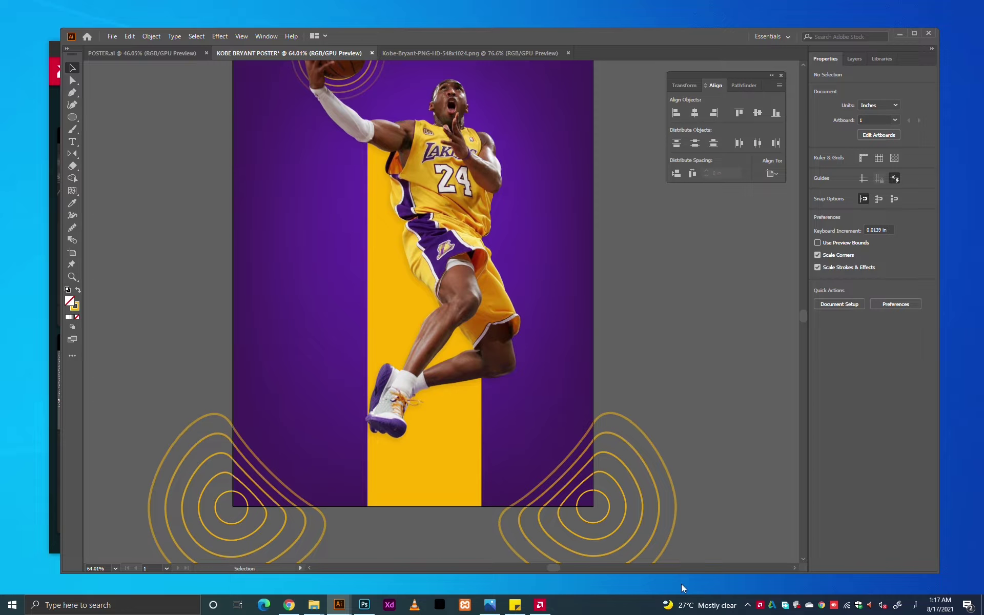
Select the player name KOBE BRYANT in the sticky note
click(514, 605)
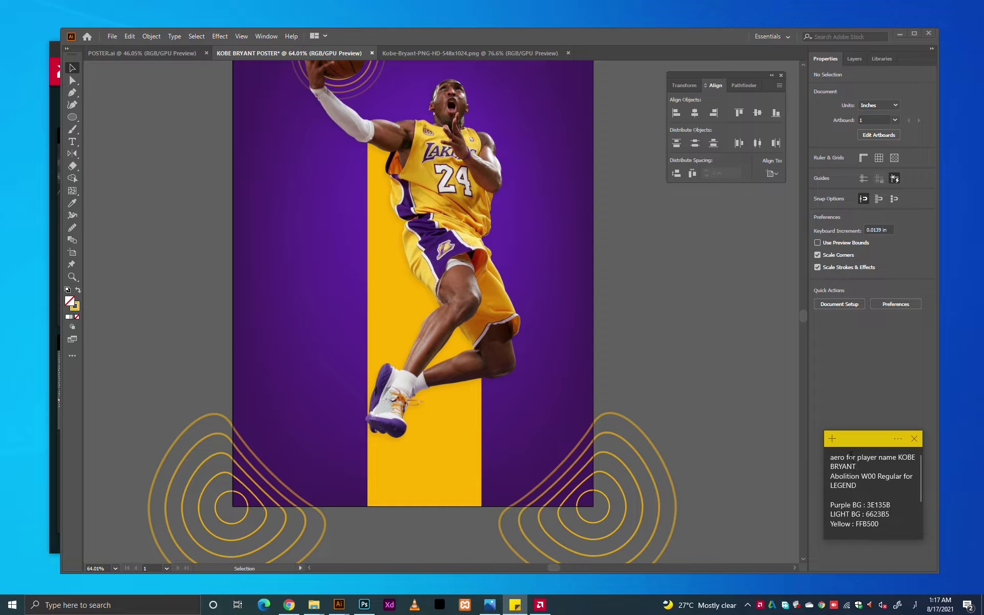
drag(897, 457, 902, 464)
key(ctrl+c)
click(900, 458)
click(724, 409)
Paste KOBE BRYANT as a new text object beside the poster
key(t)
click(656, 350)
key(ctrl+v)
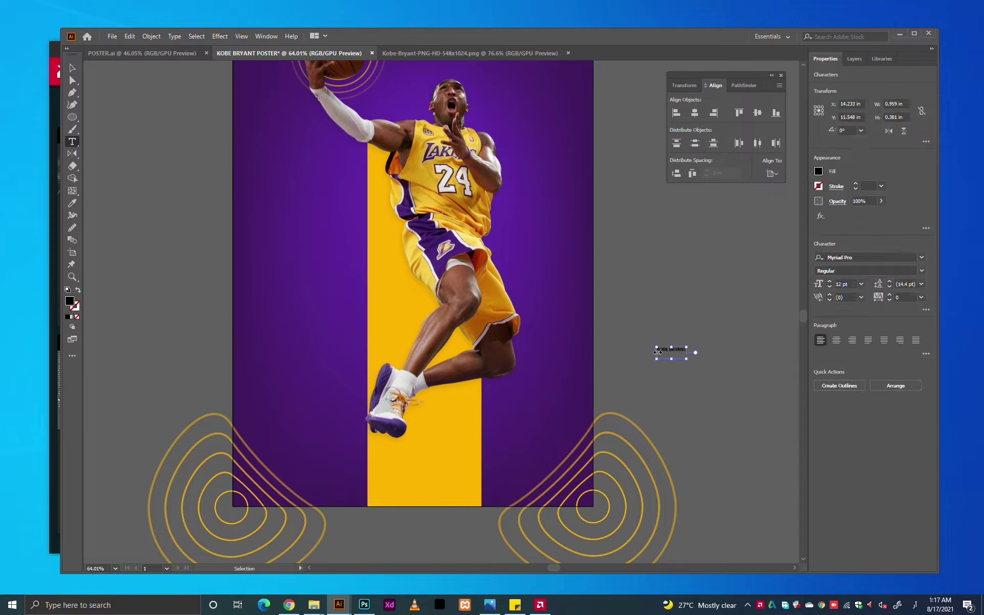
key(Escape)
mouse_move(694, 358)
mouse_down()
mouse_move(630, 363)
mouse_move(758, 389)
mouse_up()
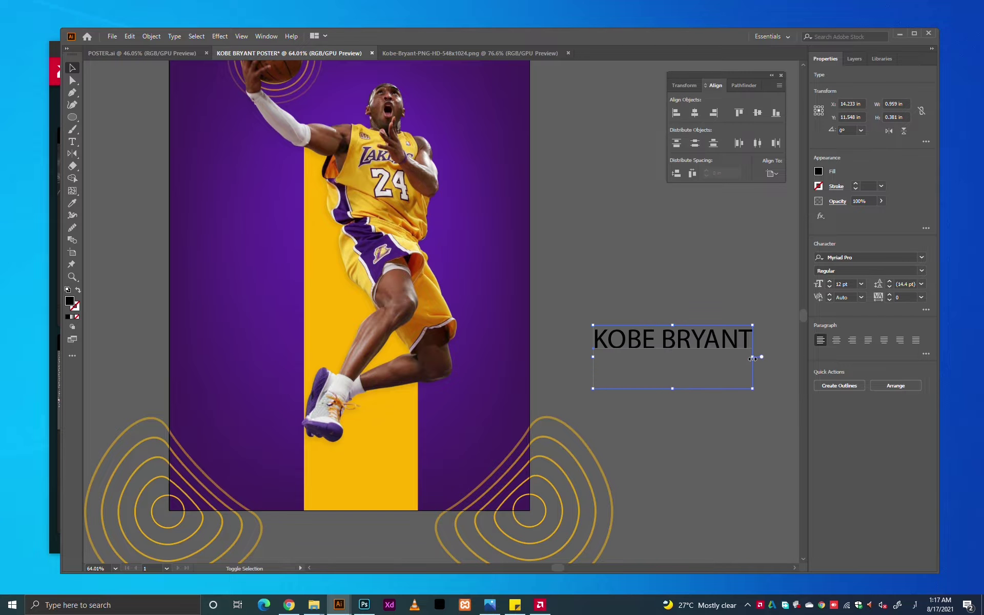
Enlarge the KOBE BRYANT text and reselect the text object
key(t)
drag(662, 338, 608, 336)
click(608, 337)
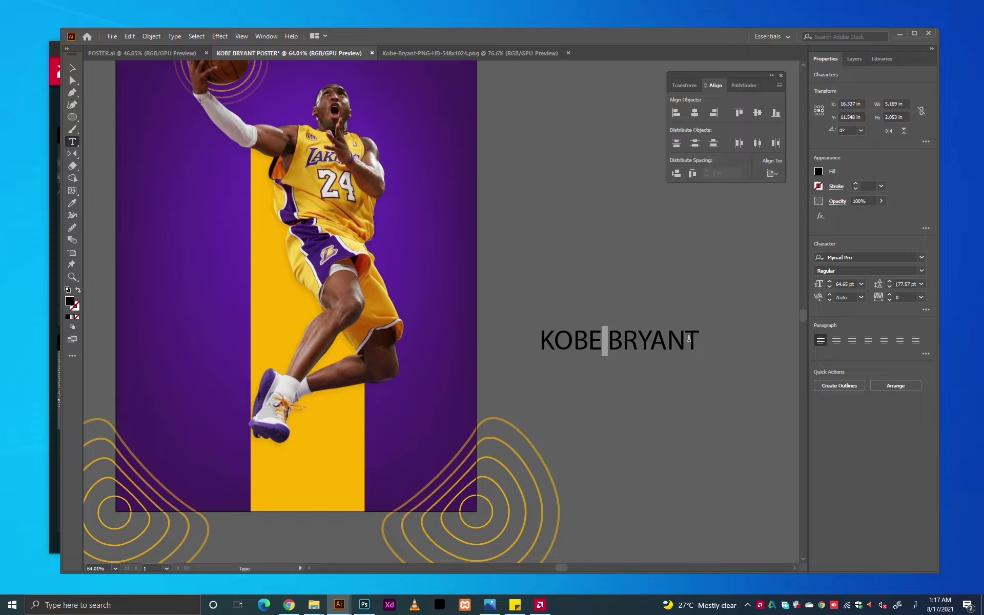
drag(689, 337, 705, 335)
click(707, 334)
key(ctrl+shift+a)
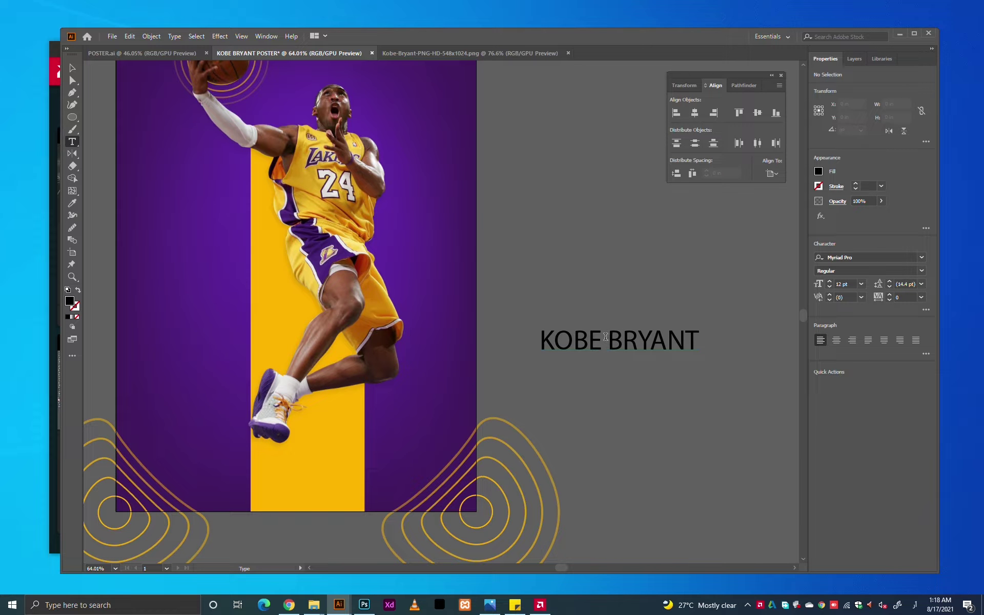
key(v)
click(622, 348)
Set the name's font to Aero, as listed in the sticky note
key(alt+Tab)
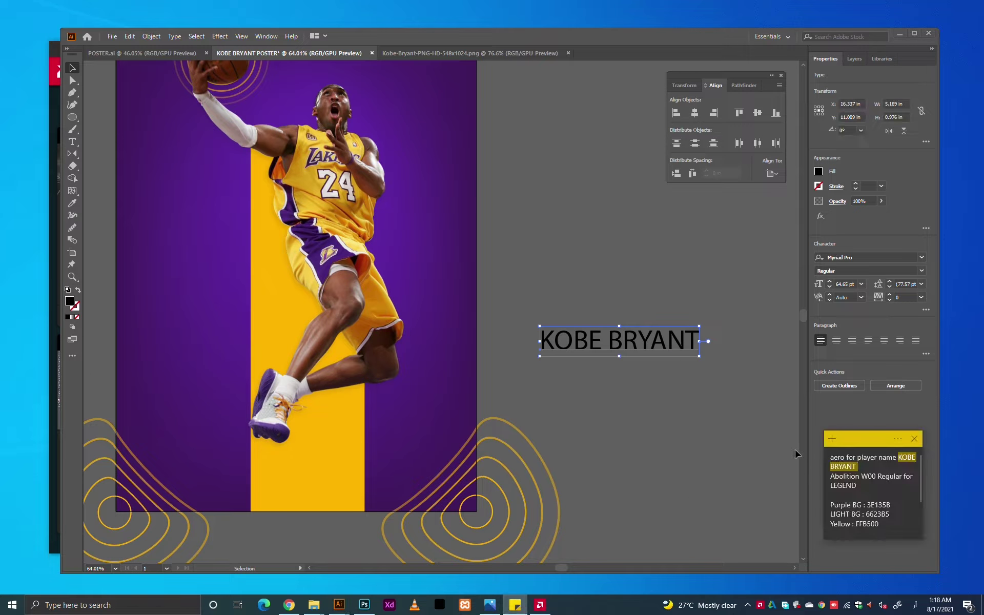
click(874, 468)
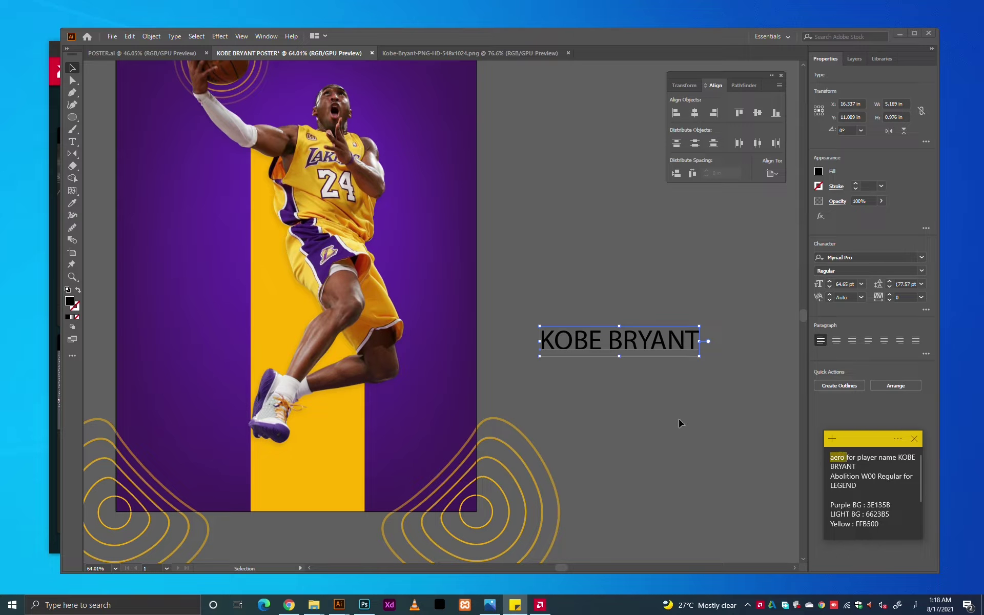
key(alt+Tab)
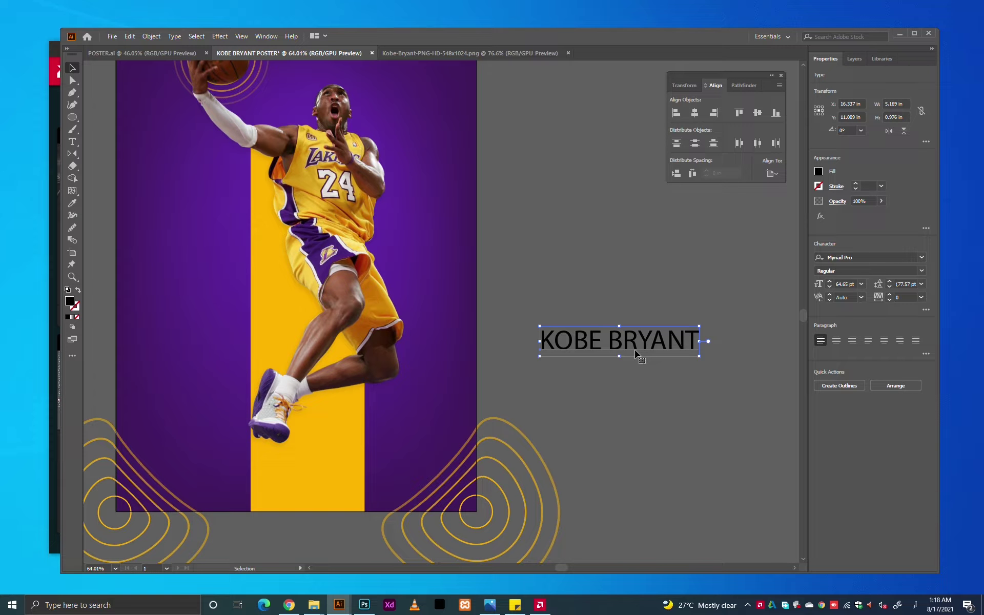
click(853, 255)
key(BackSpace)
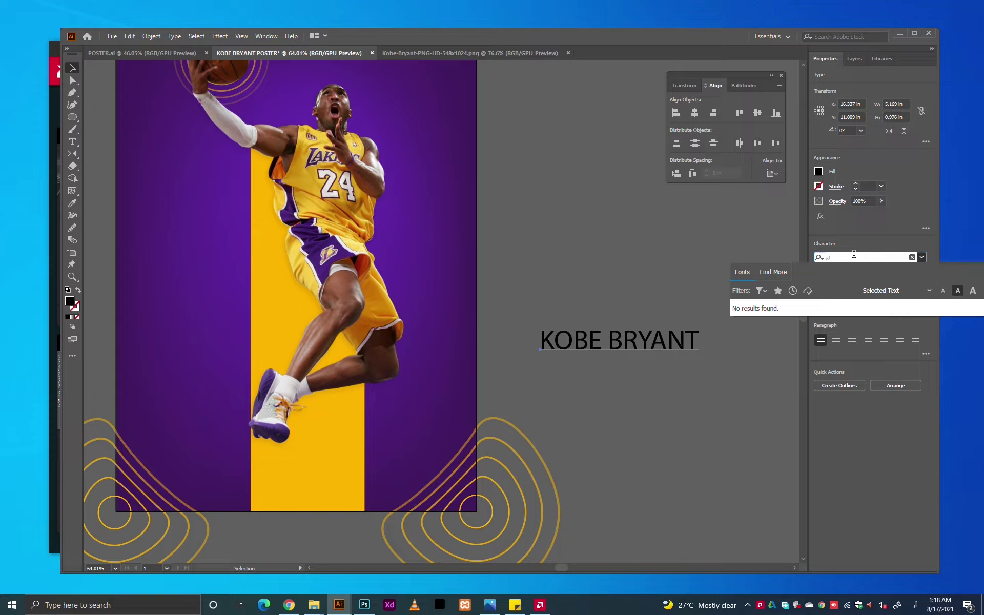
key(alt+shift)
text(ae)
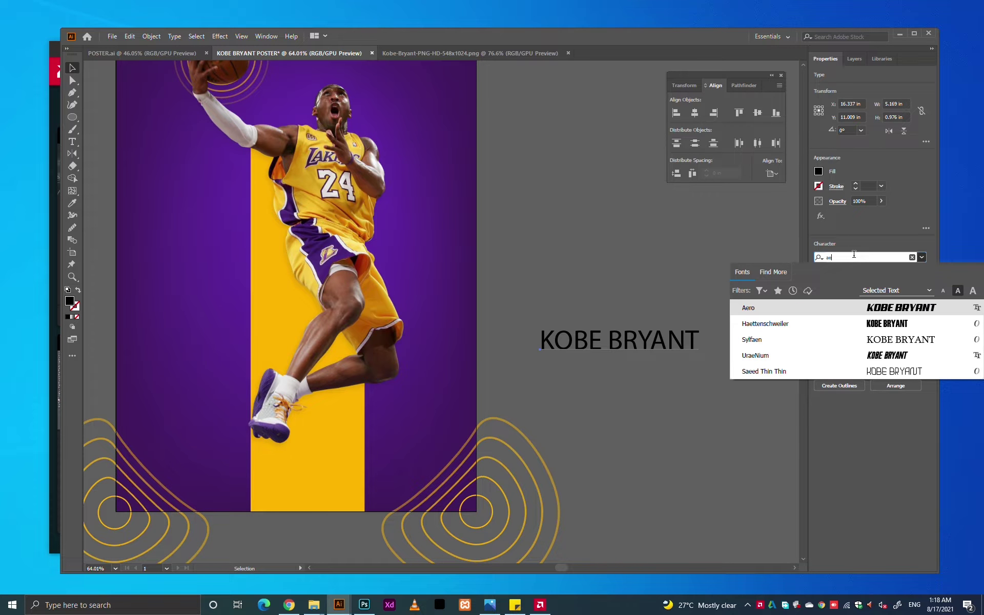
click(906, 306)
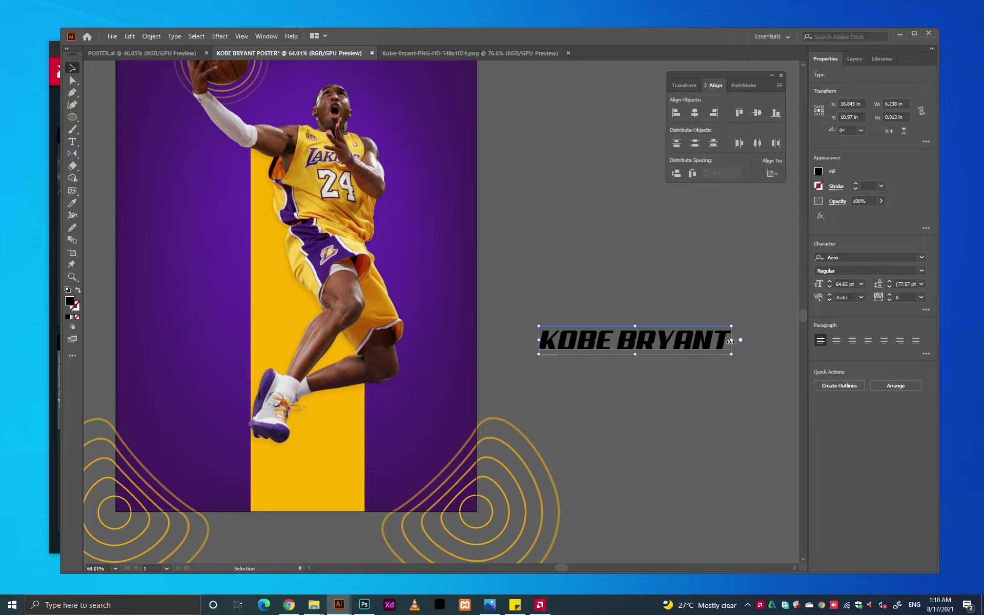
Delete the space and BRYANT so the text reads KOBE alone
double_click(619, 340)
key(BackSpace)
key(shift+End)
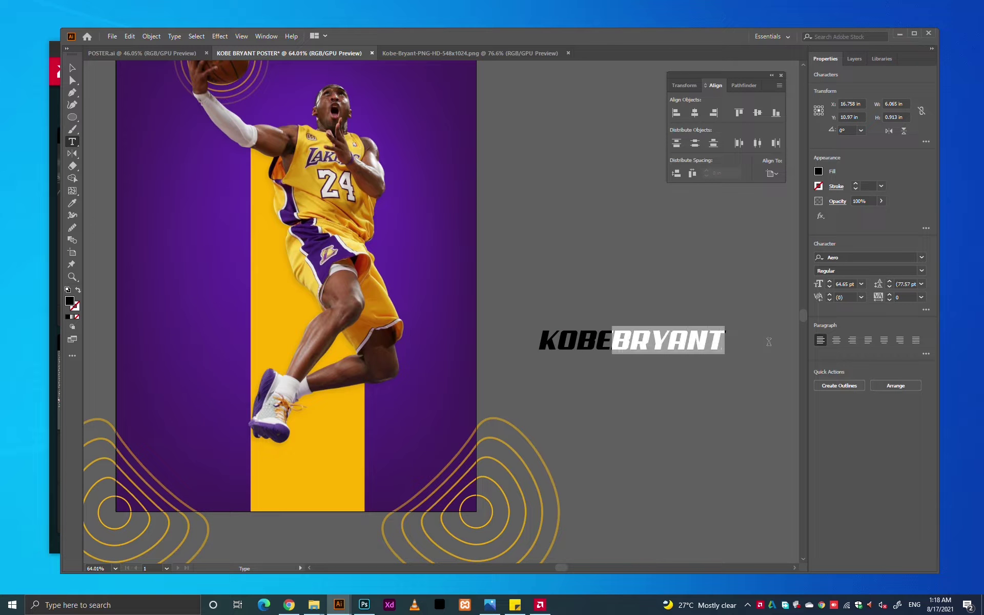
key(ctrl+x)
key(Escape)
Rotate KOBE 90° so it reads vertically
click(685, 274)
click(592, 352)
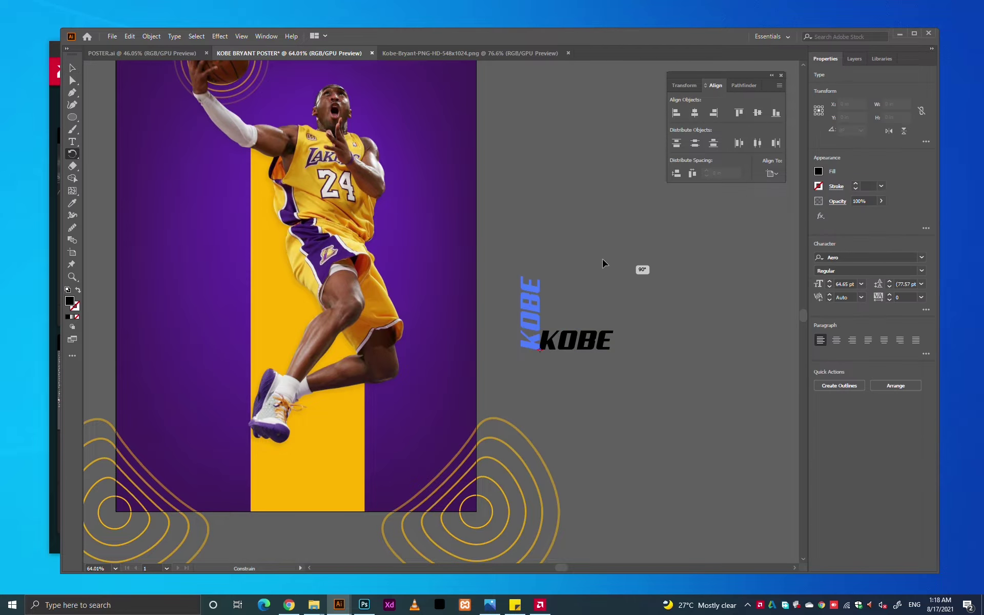
drag(614, 391, 603, 263)
click(543, 330)
Duplicate KOBE to its right and retype the copy as BRYANT
drag(543, 329, 654, 336)
double_click(602, 307)
key(ctrl+a)
key(ctrl+v)
key(Escape)
click(573, 328)
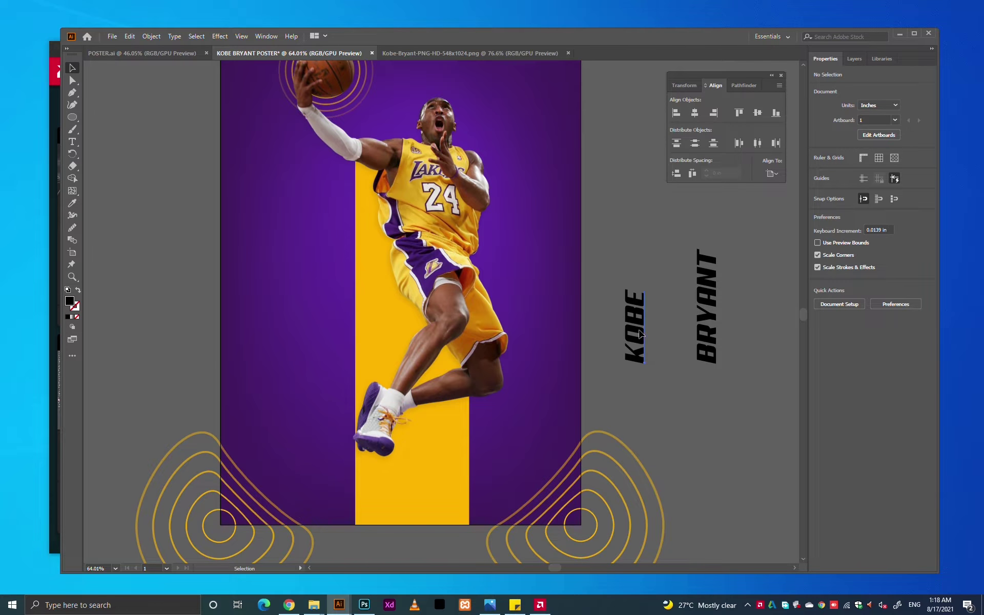
Move KOBE onto the poster's left side and enlarge it to about 162.96 pt
click(639, 334)
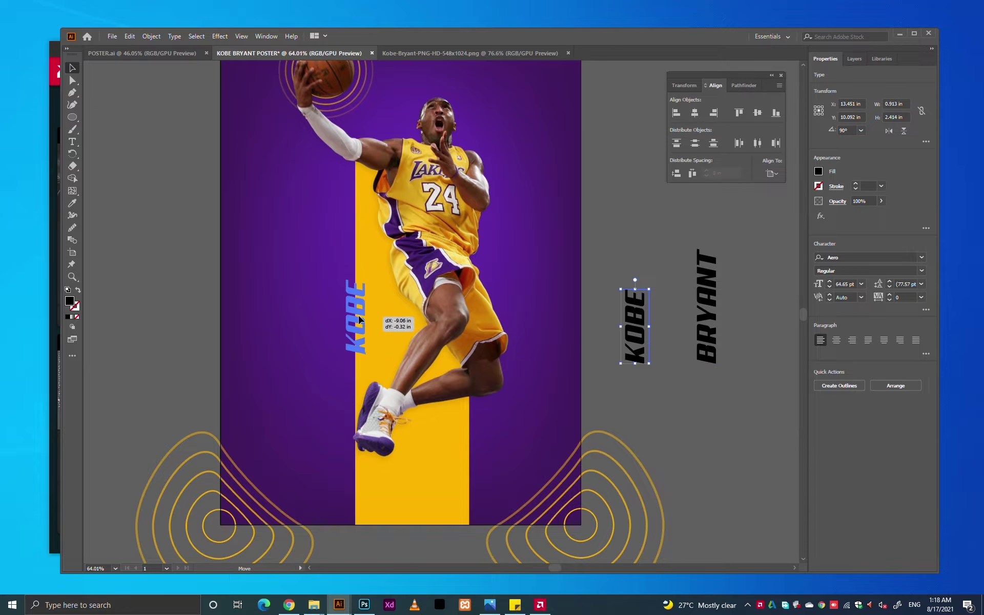
drag(644, 331, 314, 333)
drag(319, 294, 352, 190)
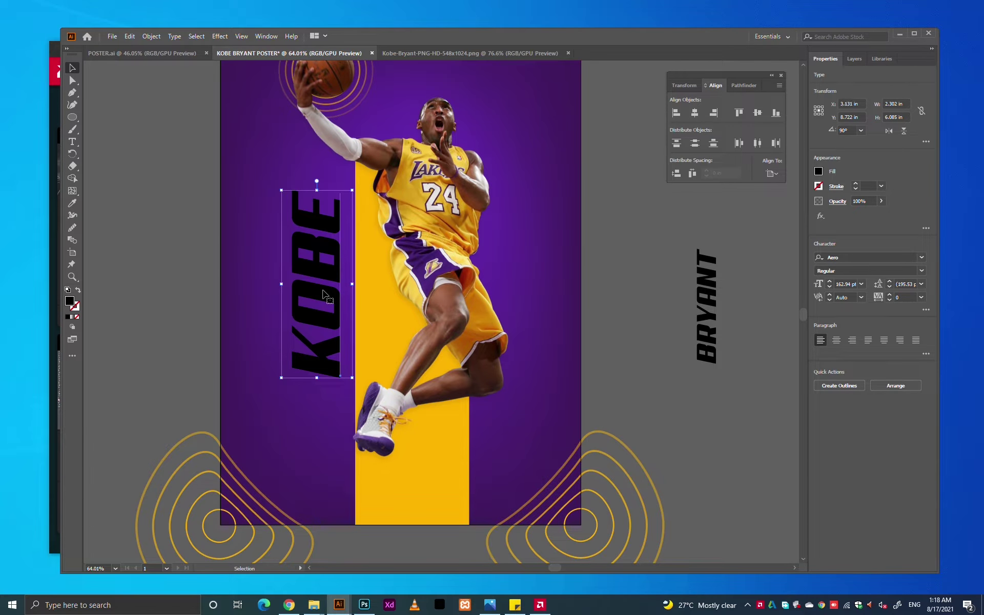
Make KOBE a stripe-yellow outline with no fill
click(72, 203)
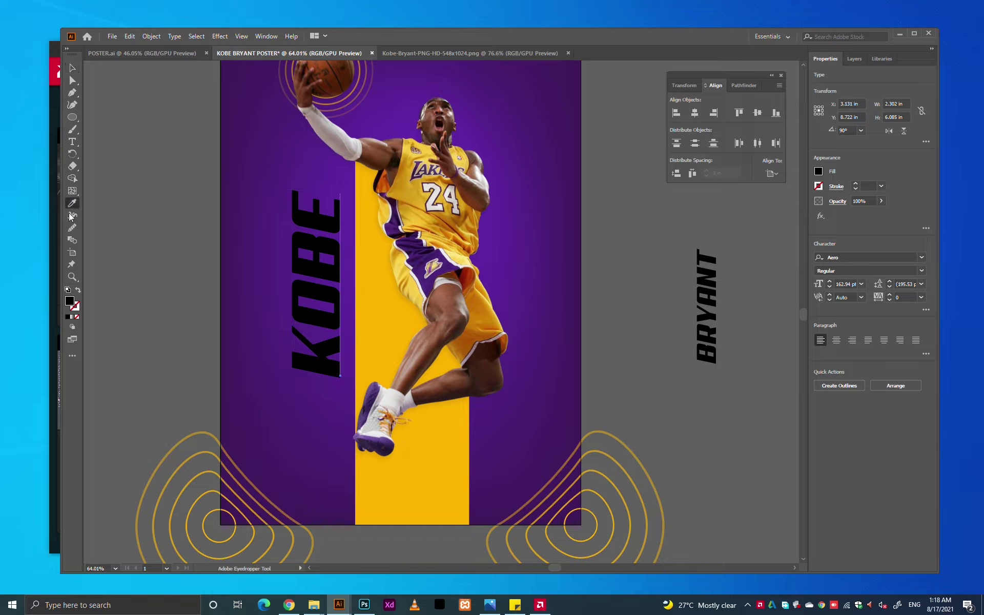
click(366, 489)
key(shift+x)
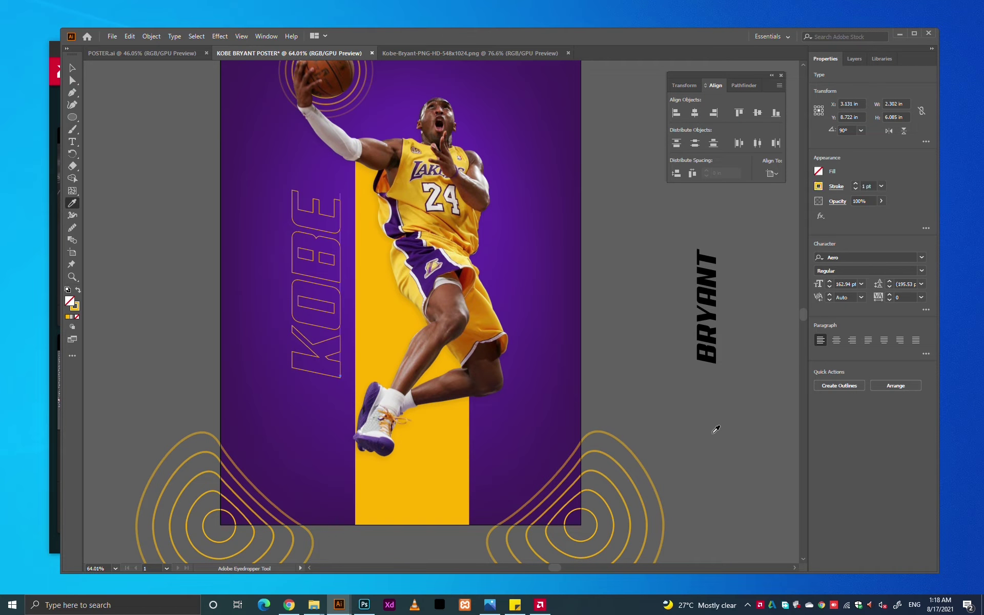
key(v)
click(712, 435)
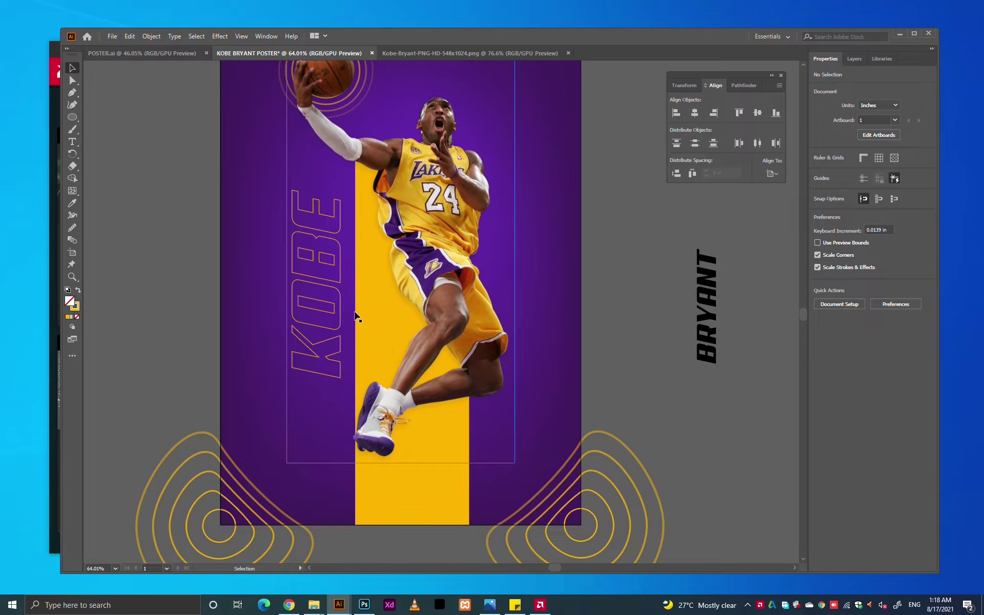
scroll(361, 397, up, 1)
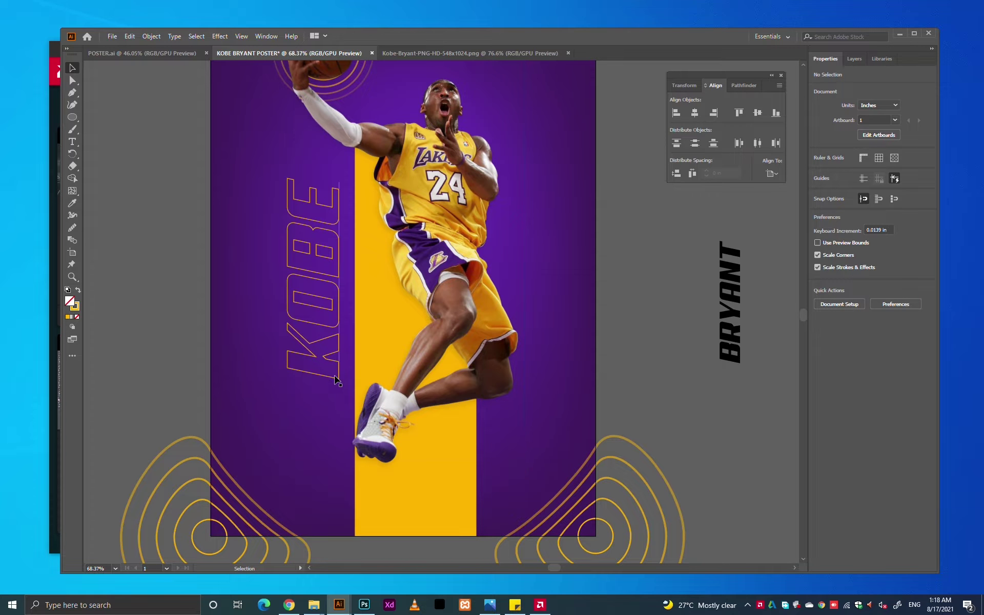
Enlarge KOBE slightly, then copy its outlined style onto BRYANT
click(337, 378)
drag(351, 378, 357, 395)
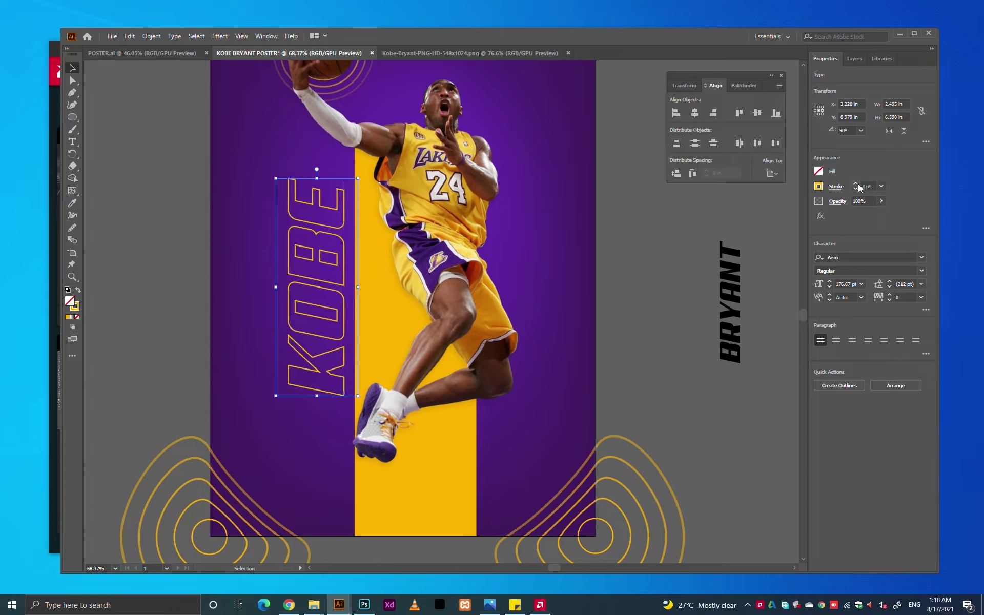
click(753, 266)
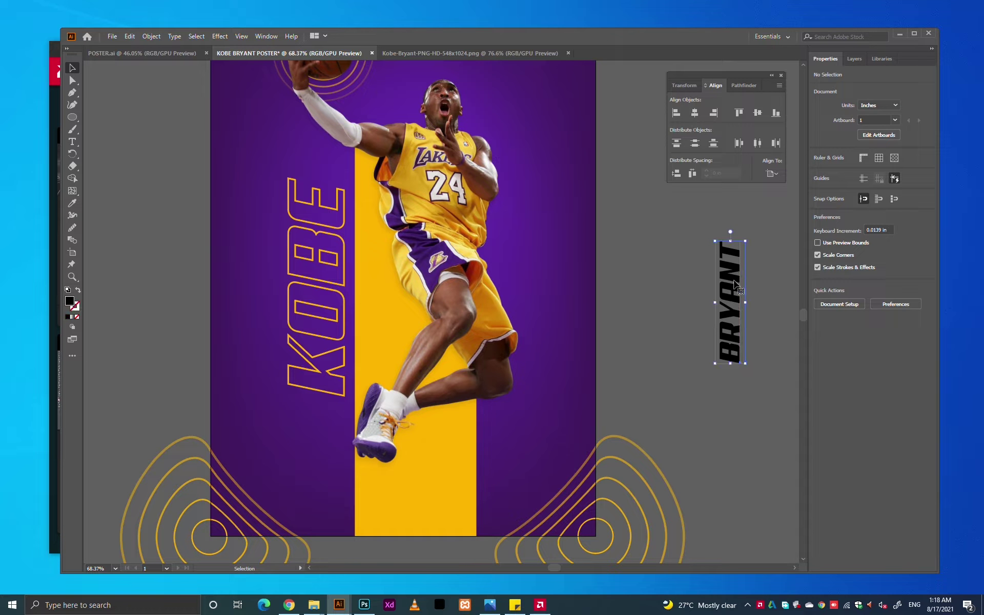
drag(744, 279, 687, 289)
key(i)
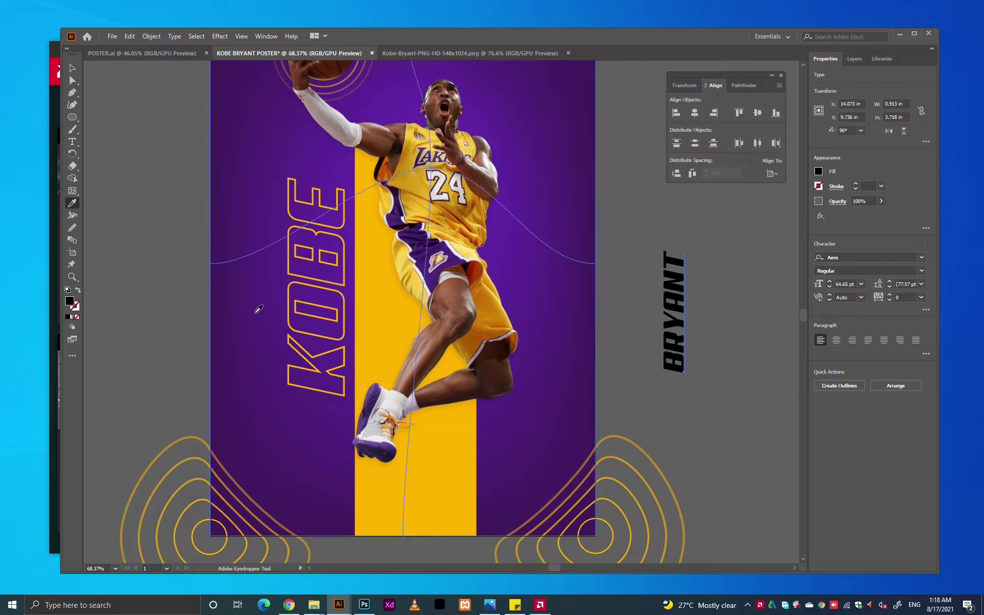
click(302, 307)
key(v)
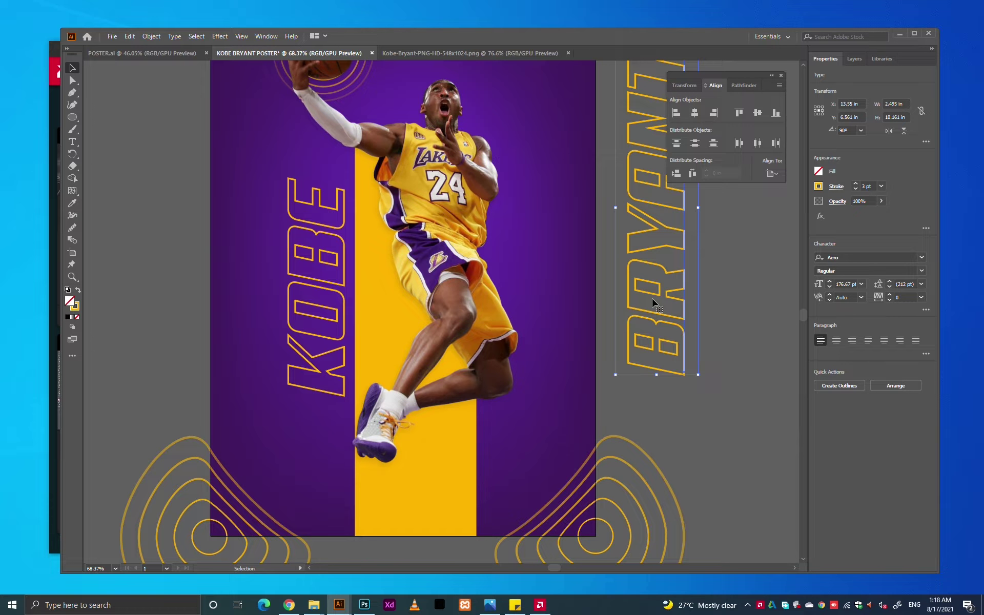
Change BRYANT's outline to white FFFFFF and move it over the yellow stripe
double_click(75, 306)
drag(290, 315, 273, 308)
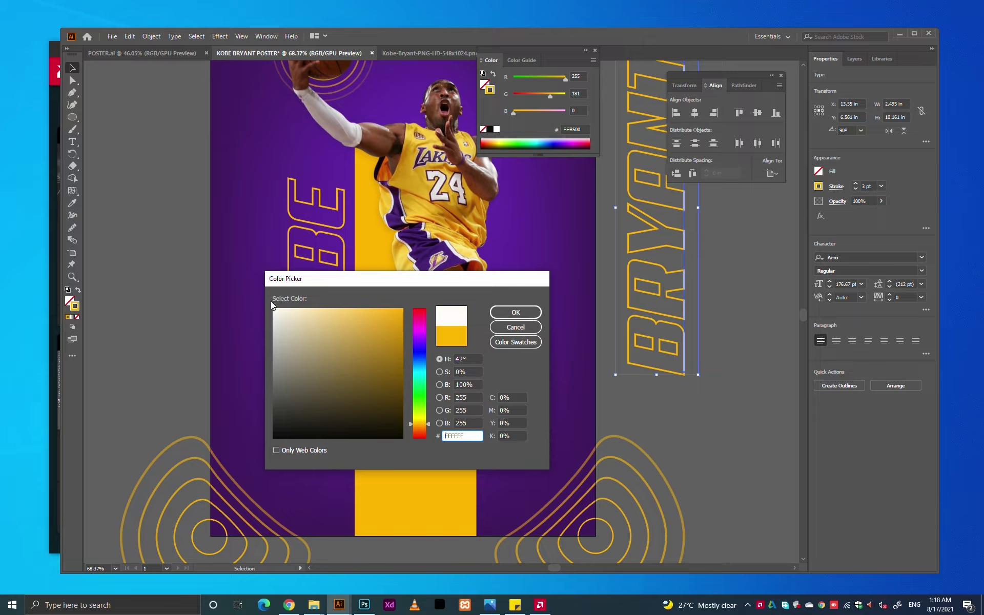
key(Return)
mouse_move(656, 310)
mouse_down()
mouse_move(383, 328)
mouse_move(377, 320)
mouse_up()
scroll(390, 125, up, 3)
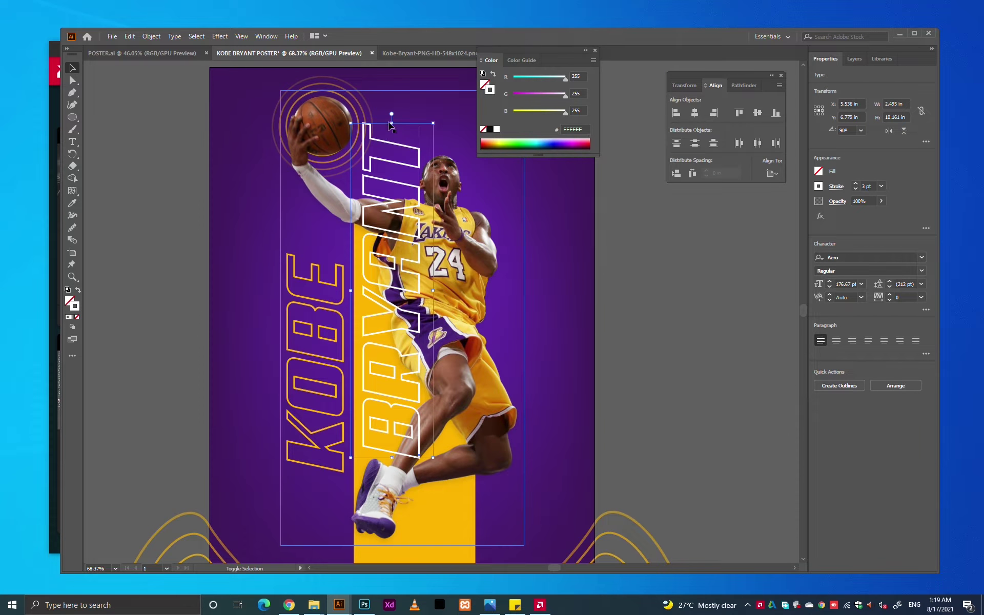
Make BRYANT shorter and narrower, then nudge it up beside KOBE
mouse_move(391, 124)
mouse_down()
mouse_move(392, 280)
mouse_move(374, 290)
mouse_move(358, 280)
mouse_up()
drag(397, 358, 386, 359)
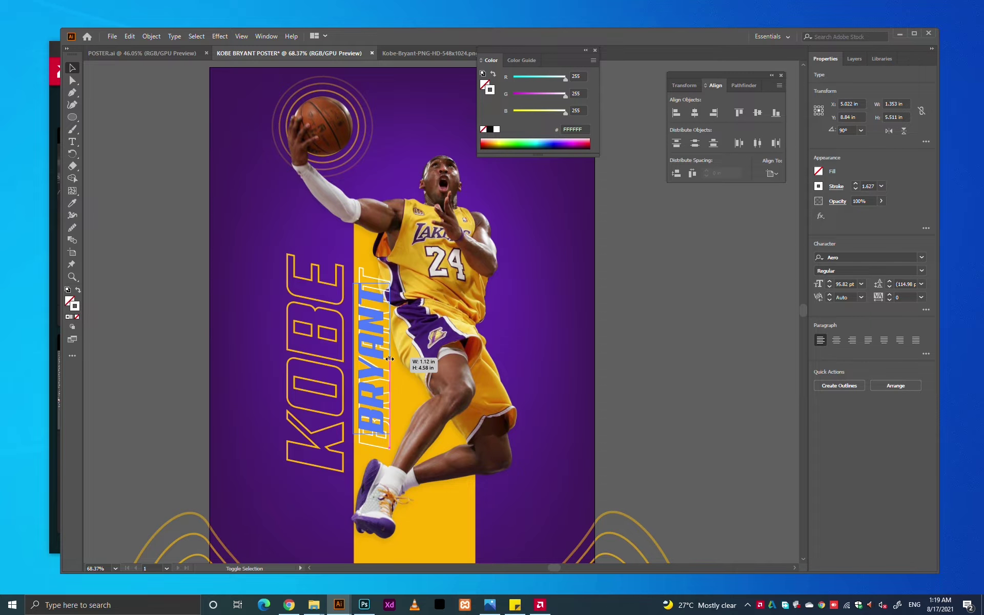
click(635, 303)
alt+scroll(349, 266, up, 2)
click(401, 309)
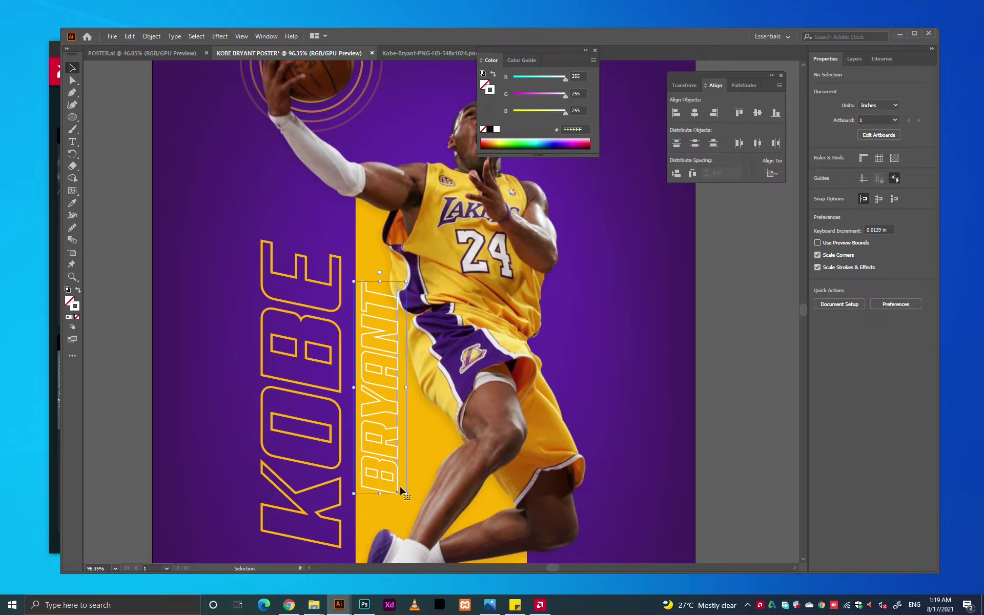
mouse_move(398, 494)
mouse_down()
mouse_move(387, 466)
mouse_move(394, 448)
mouse_up()
drag(374, 296, 375, 285)
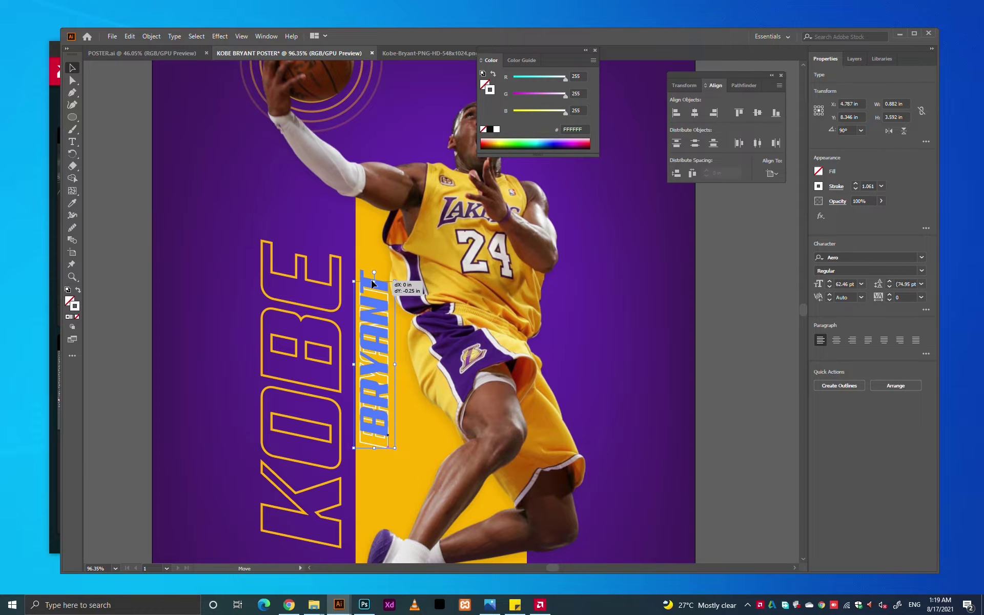
drag(372, 249, 301, 263)
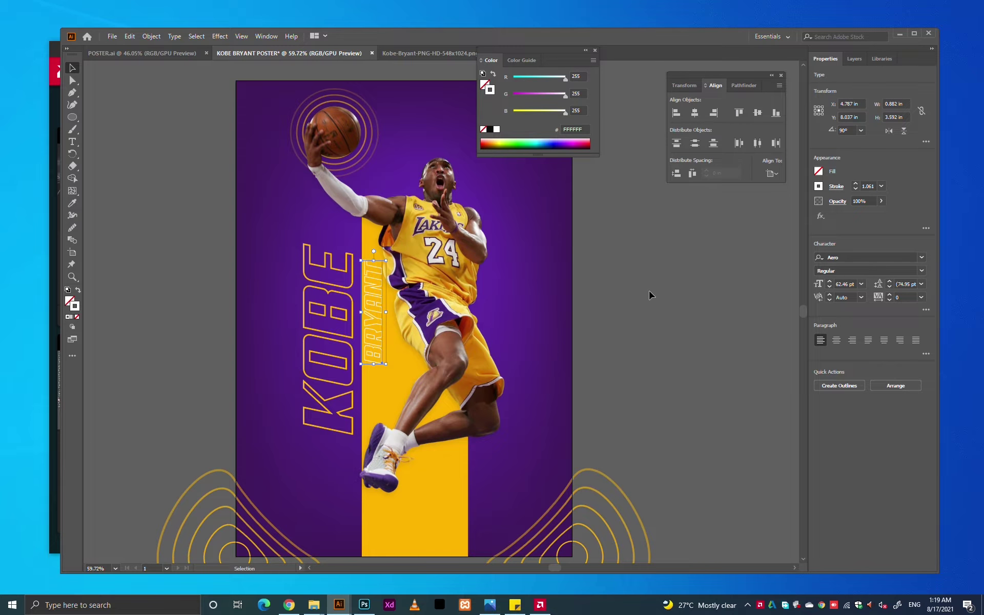
Shift the player image slightly right and enlarge BRYANT a little
drag(427, 264, 433, 265)
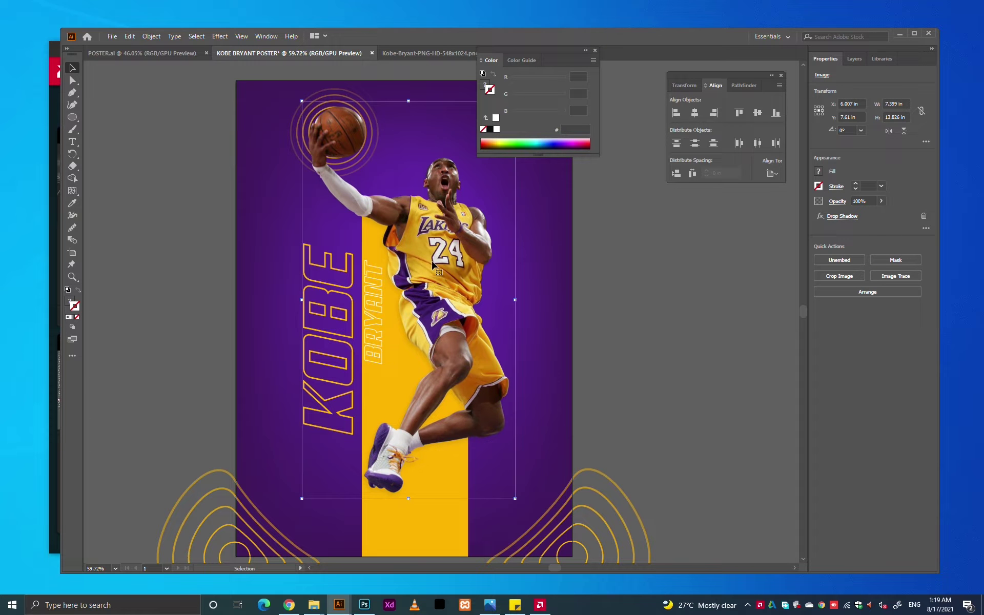
click(687, 272)
click(373, 318)
drag(384, 364, 392, 391)
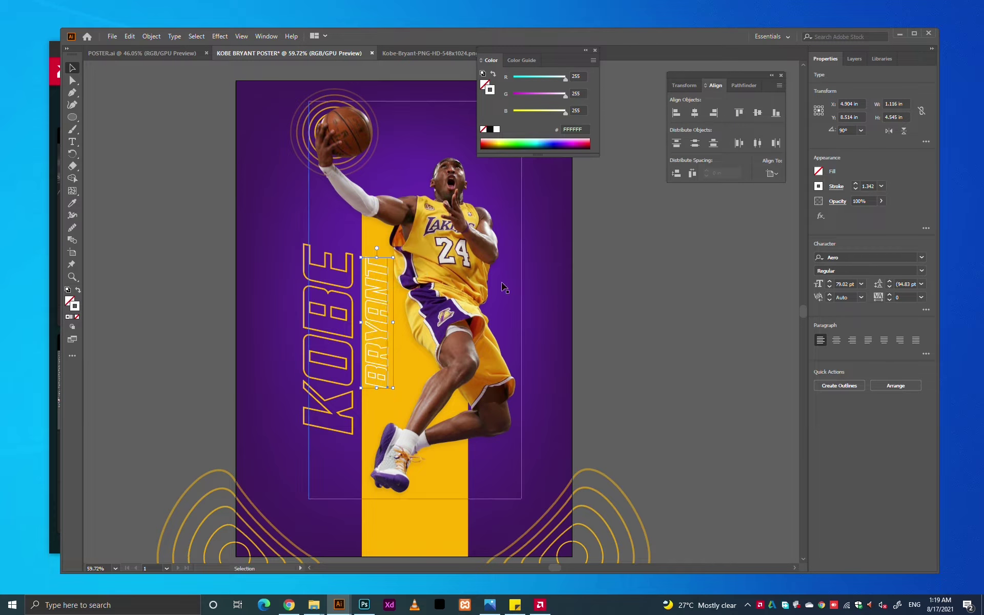
click(663, 285)
Move the concentric rings onto the basketball, nudging them up and left to centre
scroll(663, 286, down, 1)
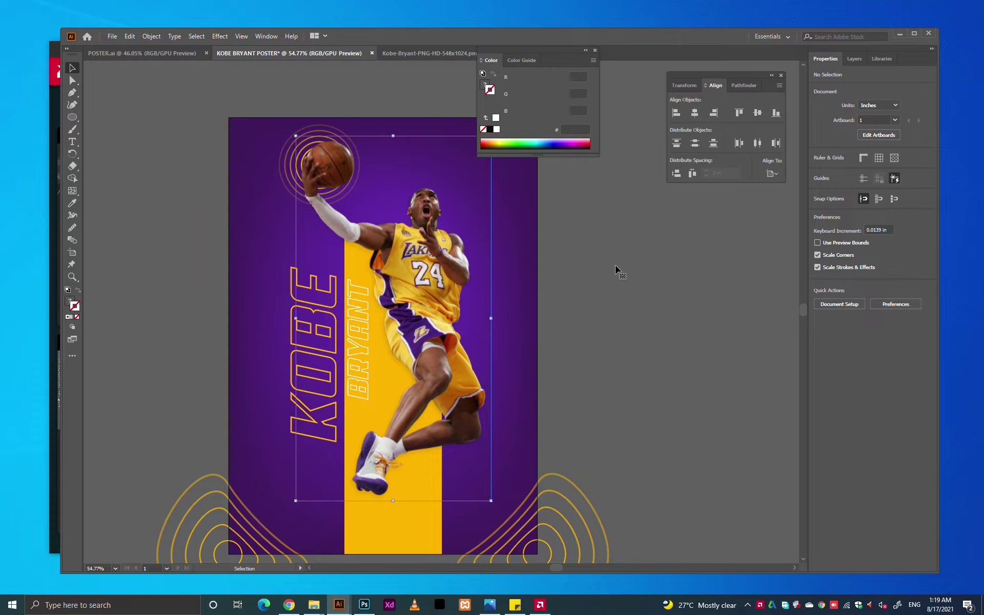
click(425, 233)
drag(286, 154, 299, 155)
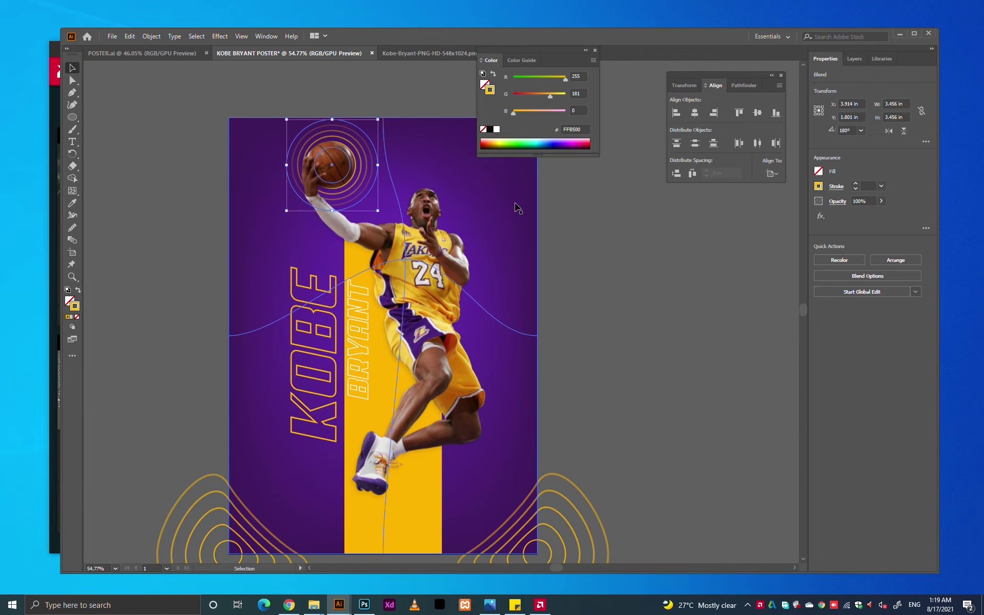
key(Up)
key(Left)
key(Left)
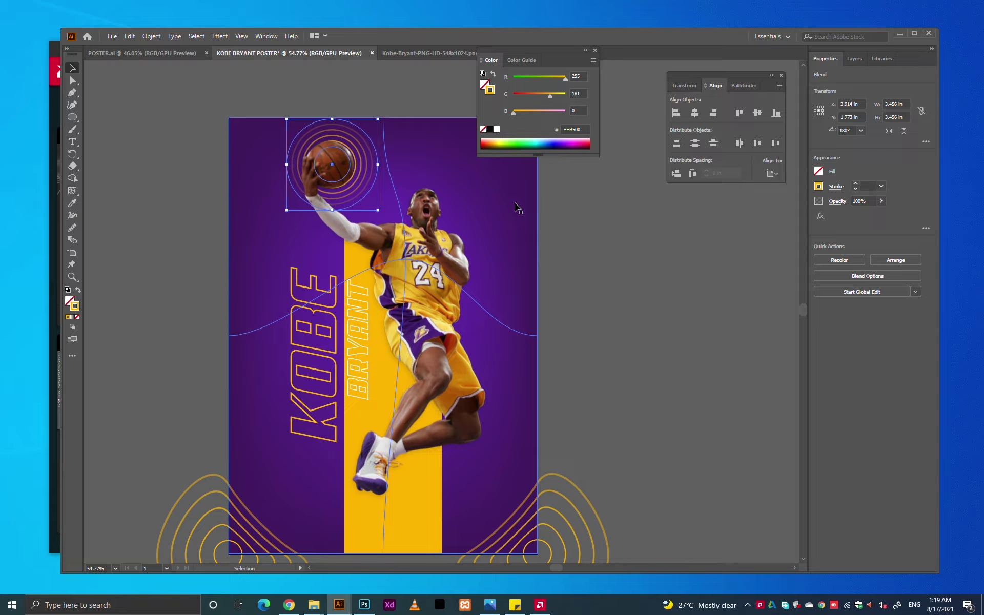
key(Up)
key(Left)
key(Left)
key(Left)
key(Left)
click(601, 281)
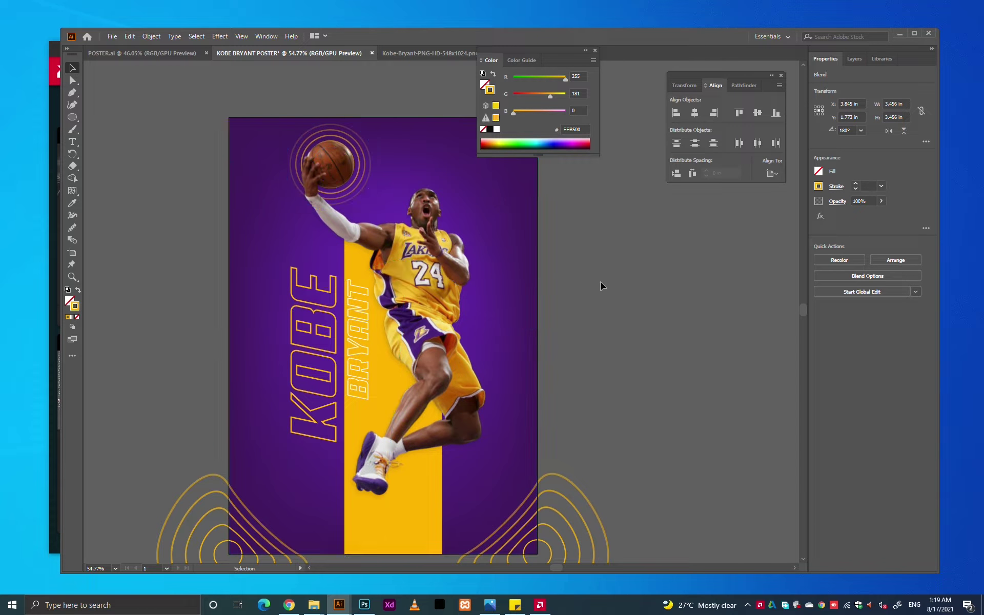
Nudge the KOBE text one step to the right
scroll(575, 318, down, 2)
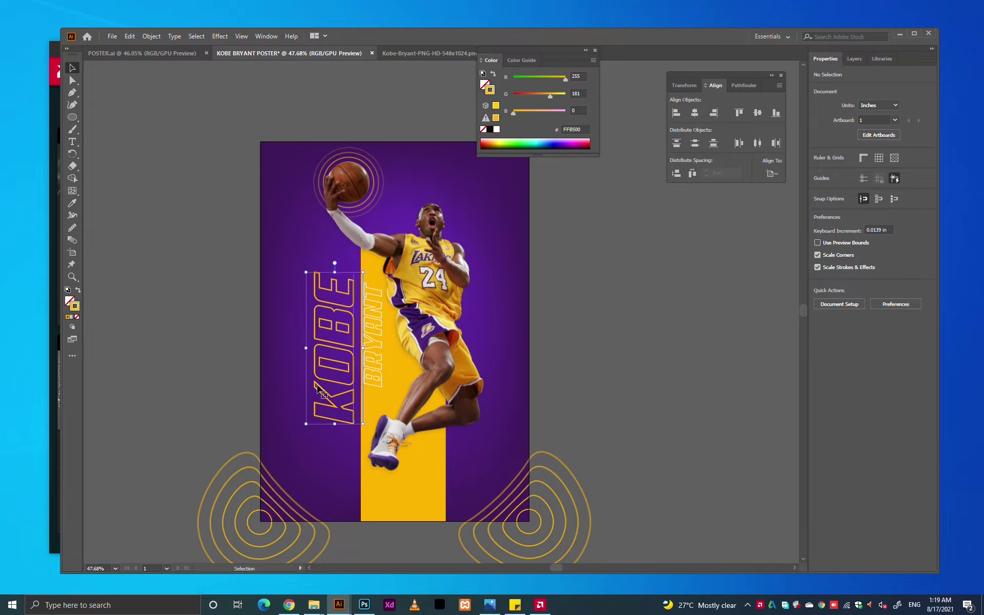
click(323, 392)
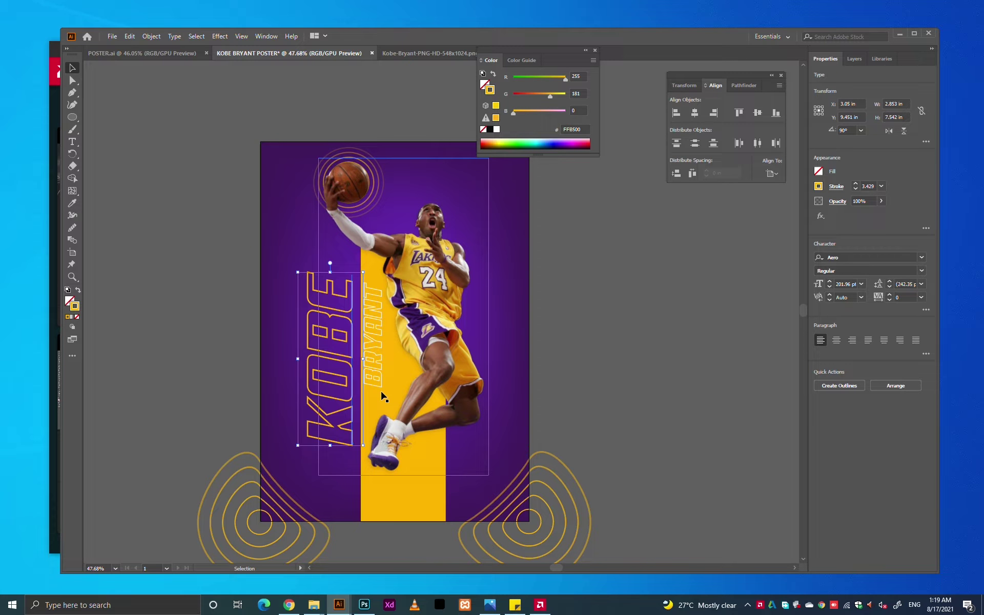
key(Right)
key(Right)
key(Right)
key(Right)
key(Right)
key(Right)
key(Right)
key(Right)
key(Right)
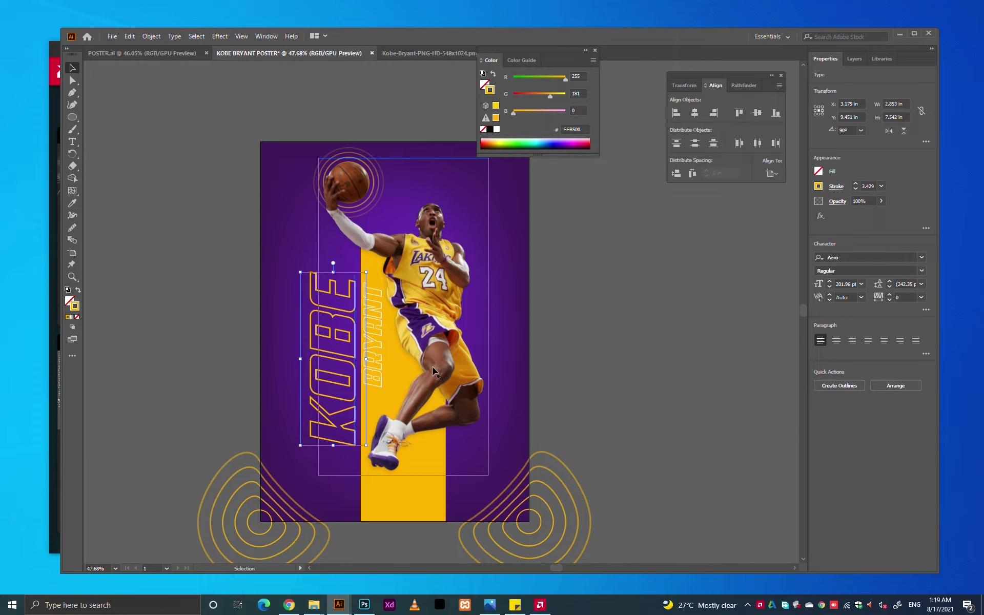
click(592, 325)
Duplicate the Kobe photo in front and offset the copy up and to the right
click(428, 281)
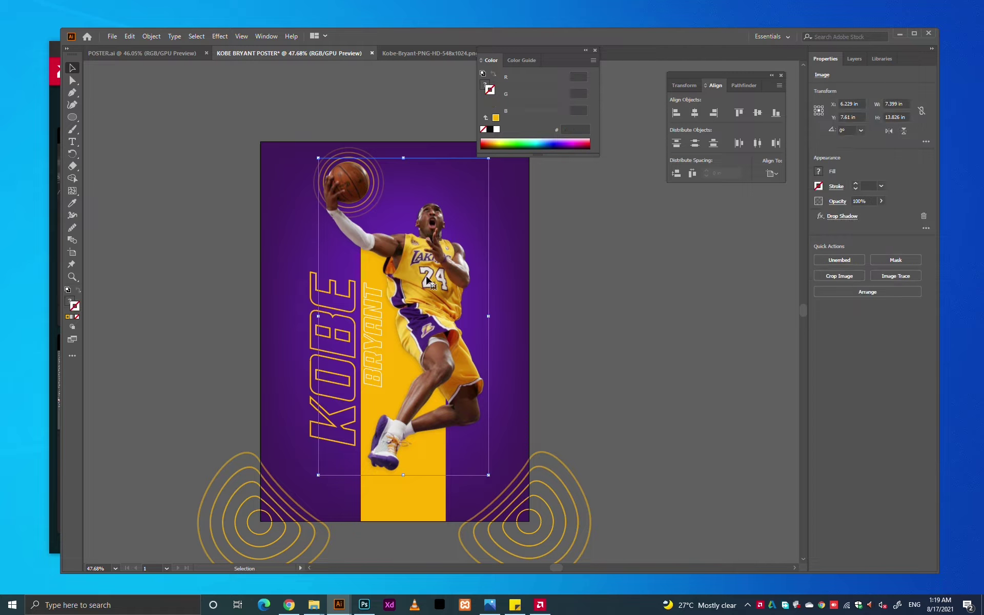
right_click(436, 267)
click(361, 45)
click(132, 38)
click(146, 85)
click(130, 36)
click(154, 103)
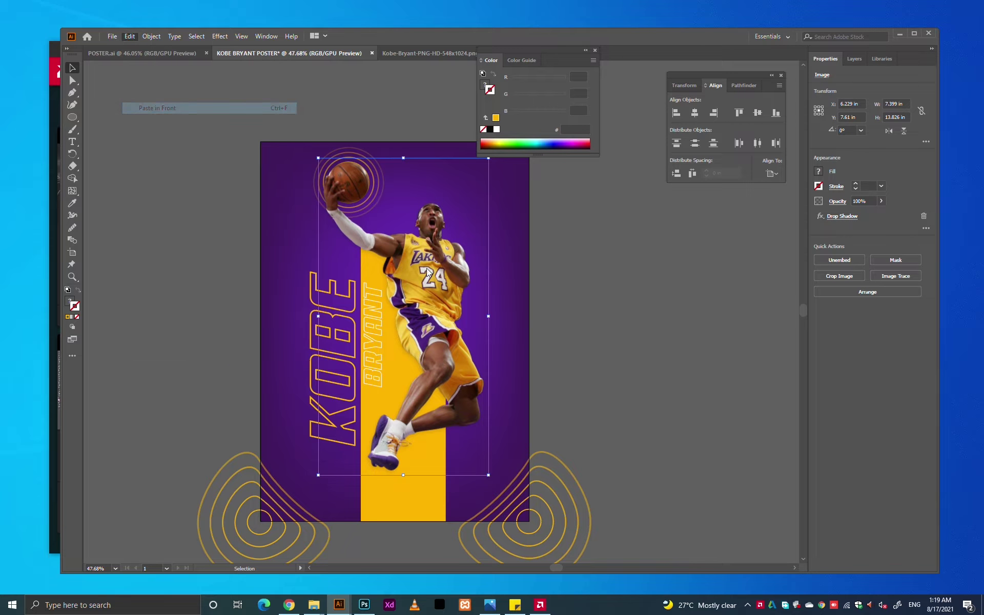
drag(376, 318, 319, 338)
mouse_move(430, 460)
mouse_down()
mouse_move(472, 433)
mouse_move(501, 497)
mouse_move(525, 508)
mouse_up()
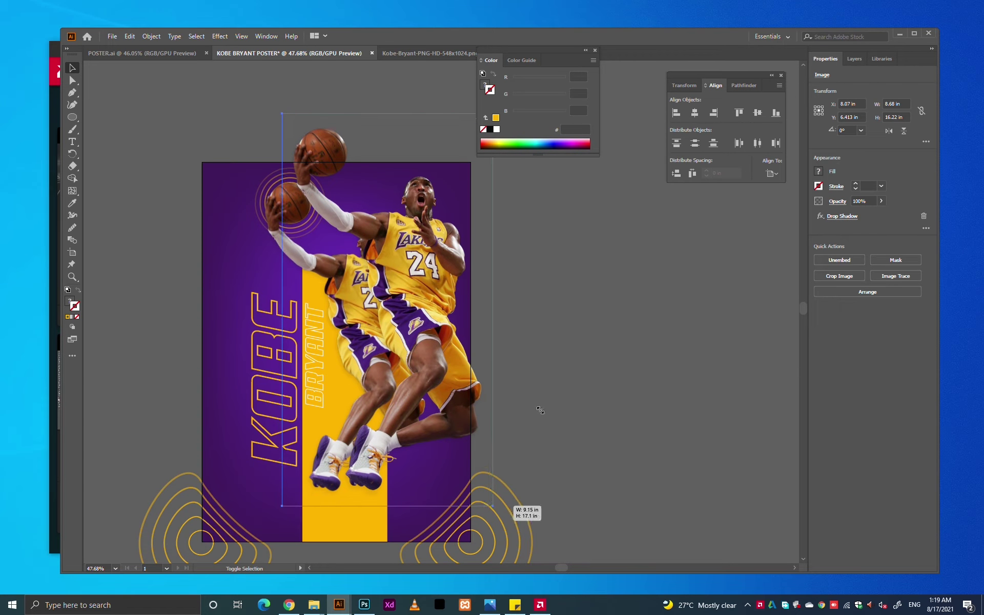
click(595, 50)
Give the copy Lighten blend mode at 8% opacity in the Transparency panel
click(277, 36)
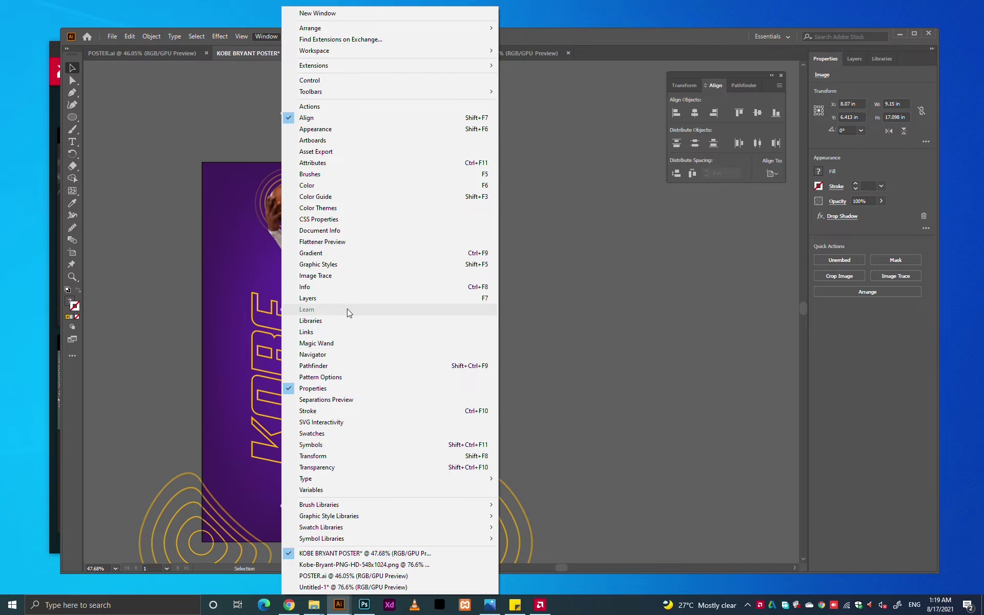
click(348, 467)
click(512, 270)
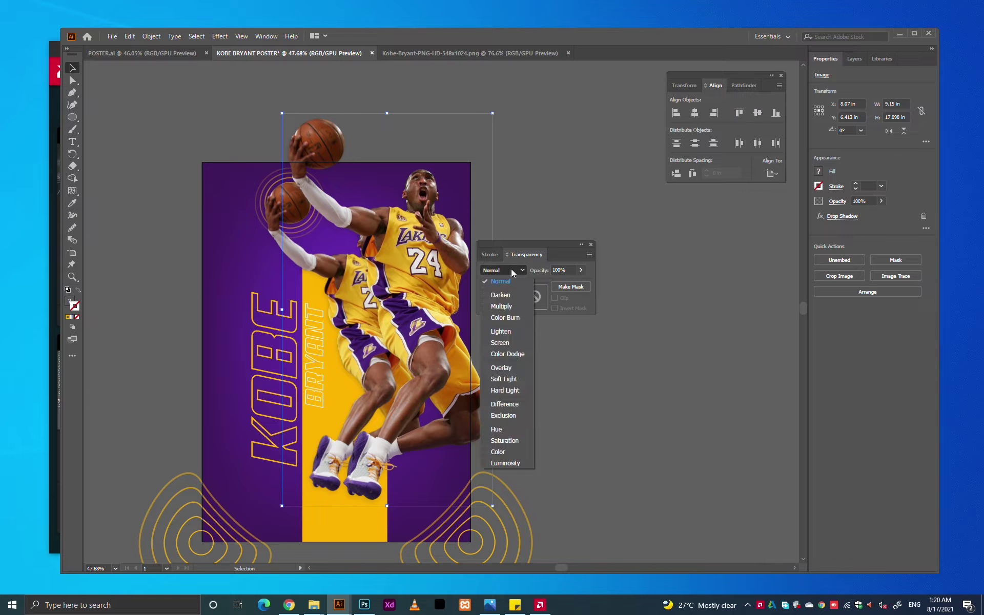
click(511, 342)
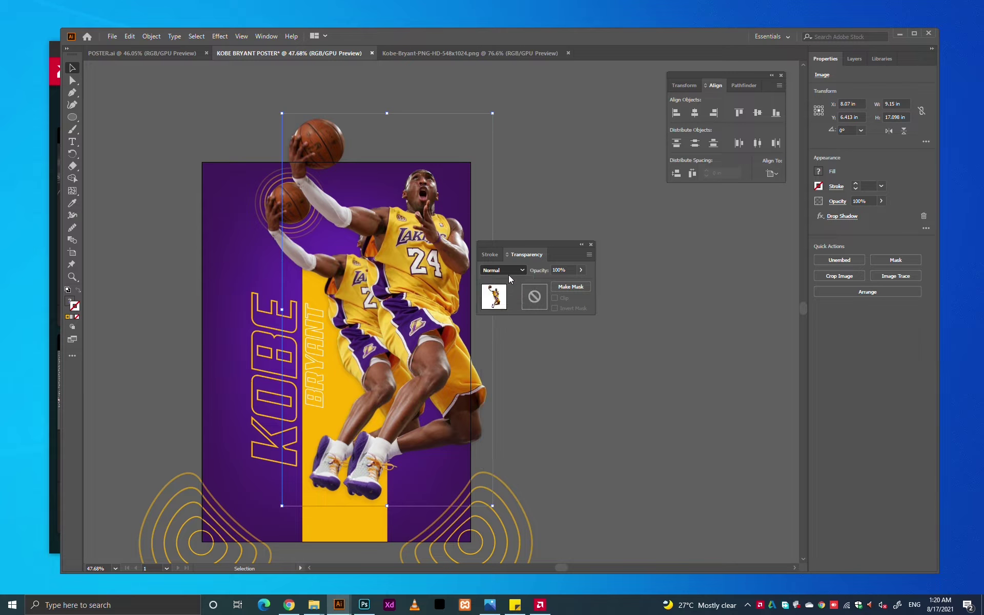
click(512, 271)
click(508, 331)
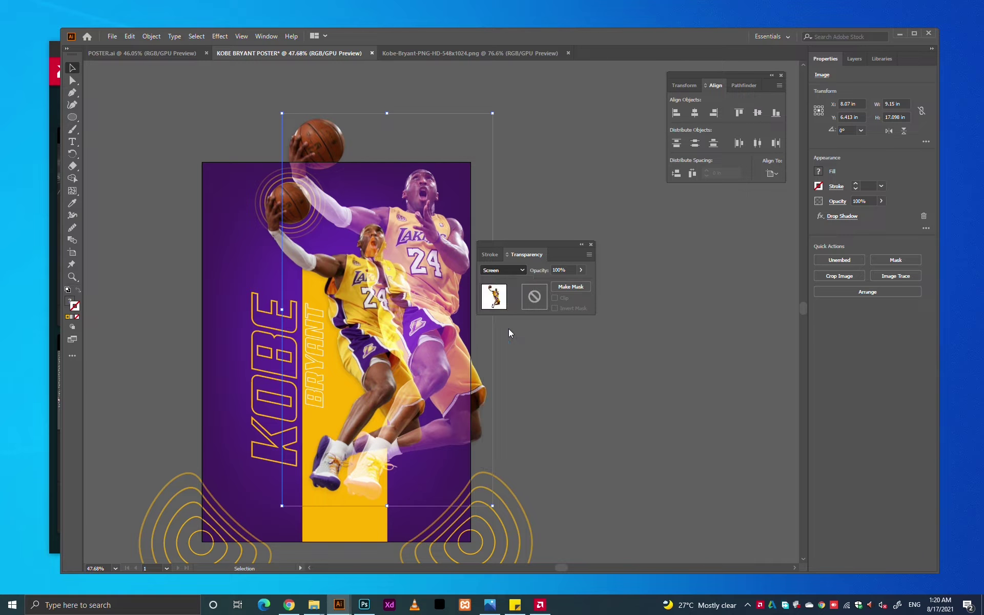
click(582, 270)
drag(581, 283, 550, 282)
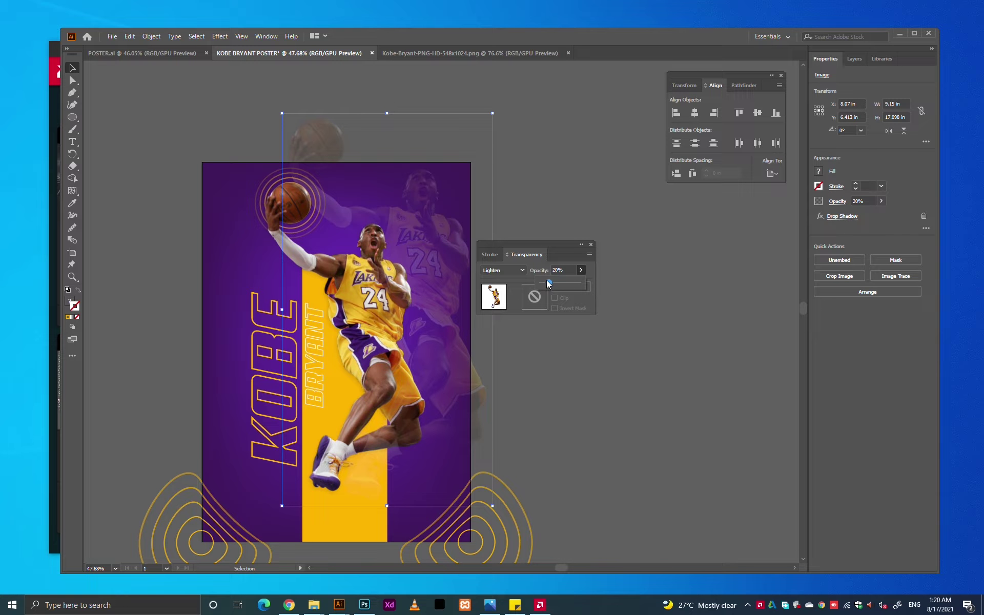
key(Return)
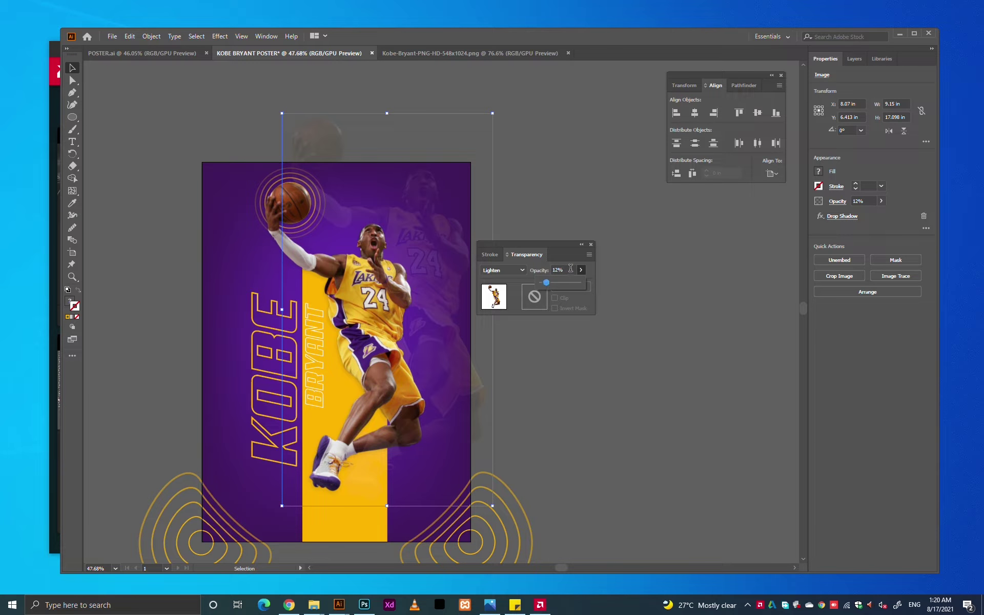
text(8)
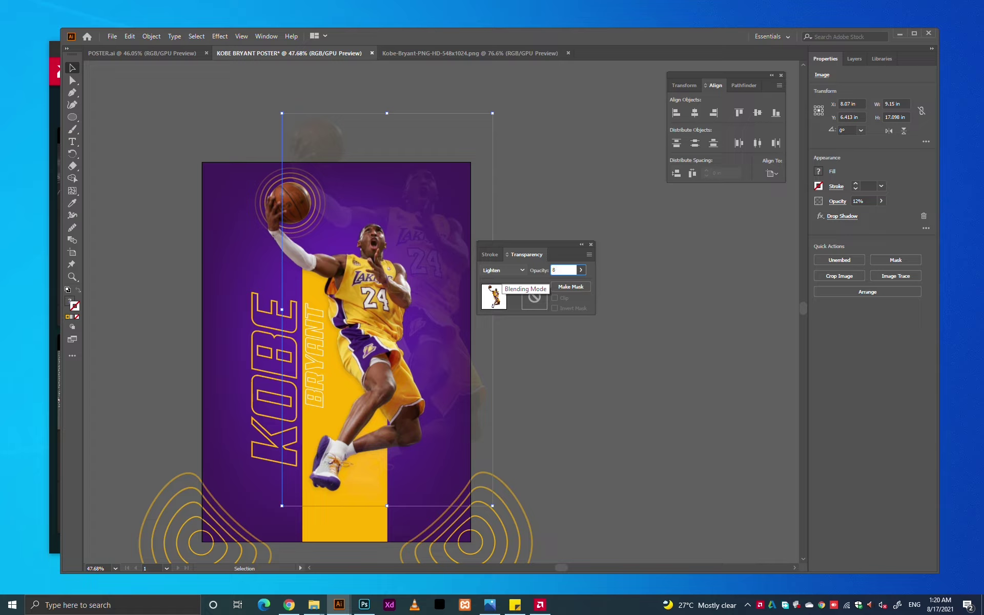
key(Return)
click(536, 200)
drag(537, 200, 516, 142)
Send the faded ghost image to the back
click(397, 208)
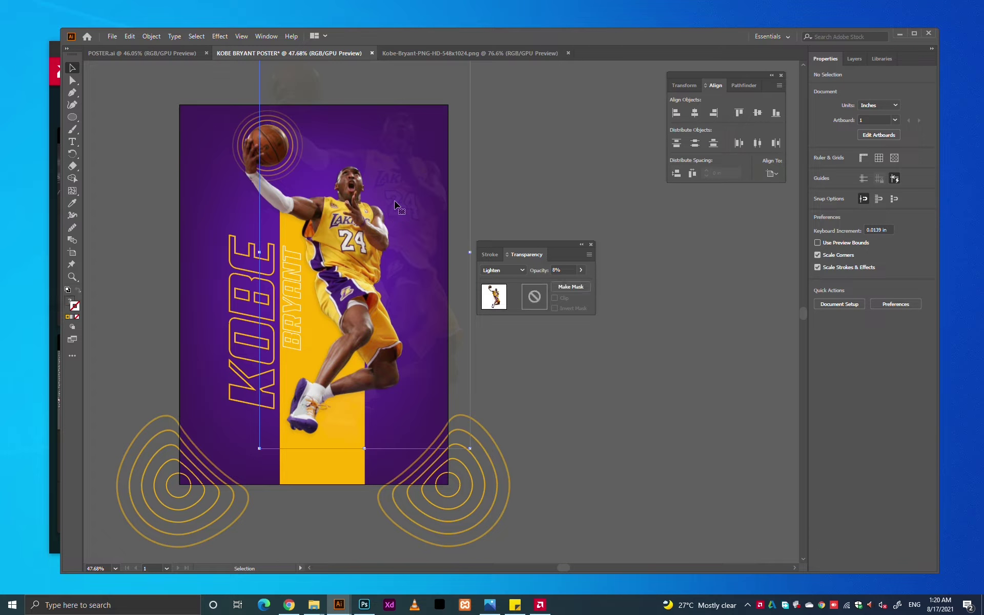
right_click(401, 192)
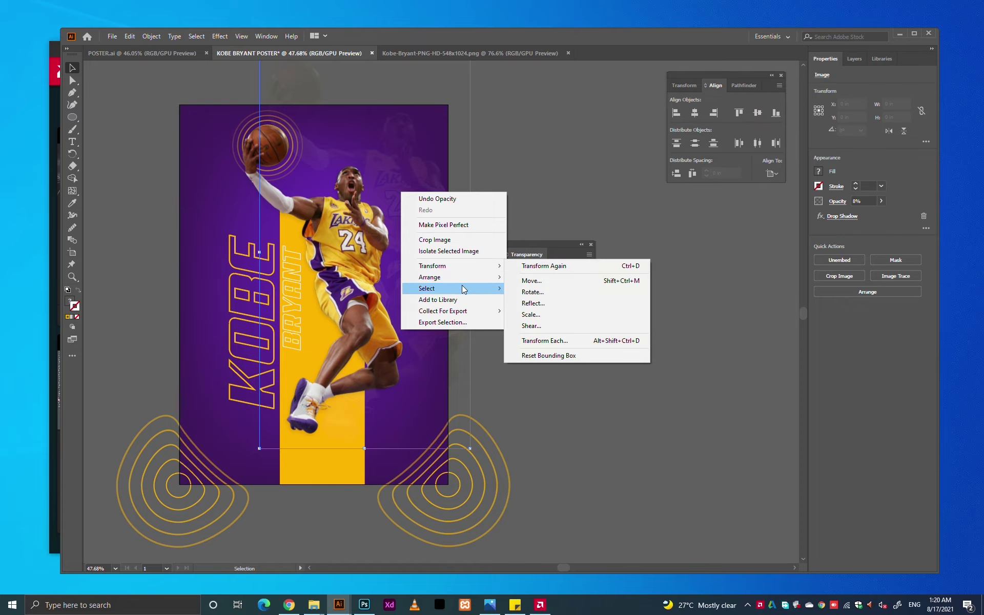
click(569, 311)
right_click(396, 162)
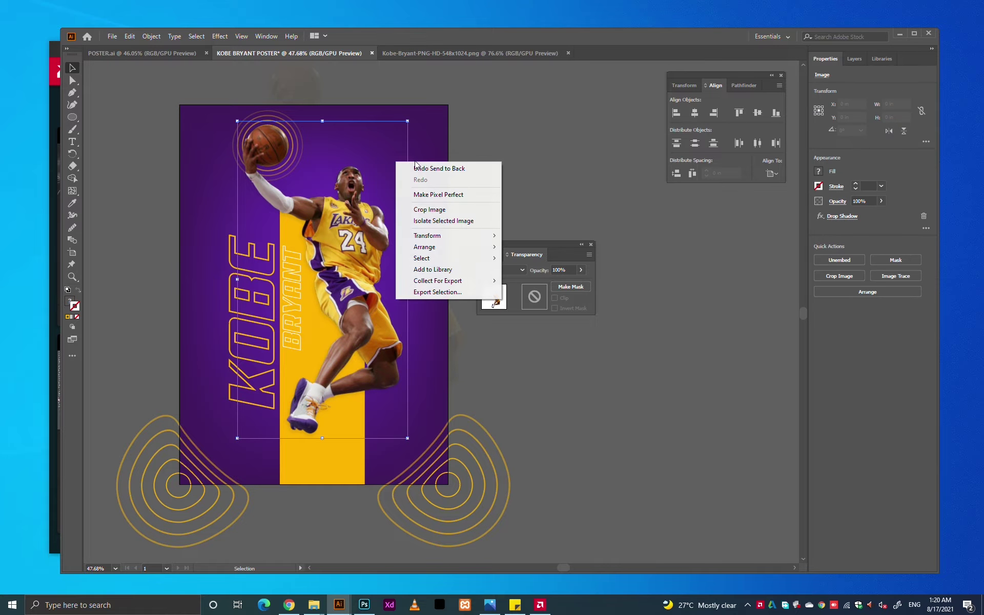
Send the purple background one step backward behind the ghost, then check the stacking
click(430, 150)
right_click(434, 147)
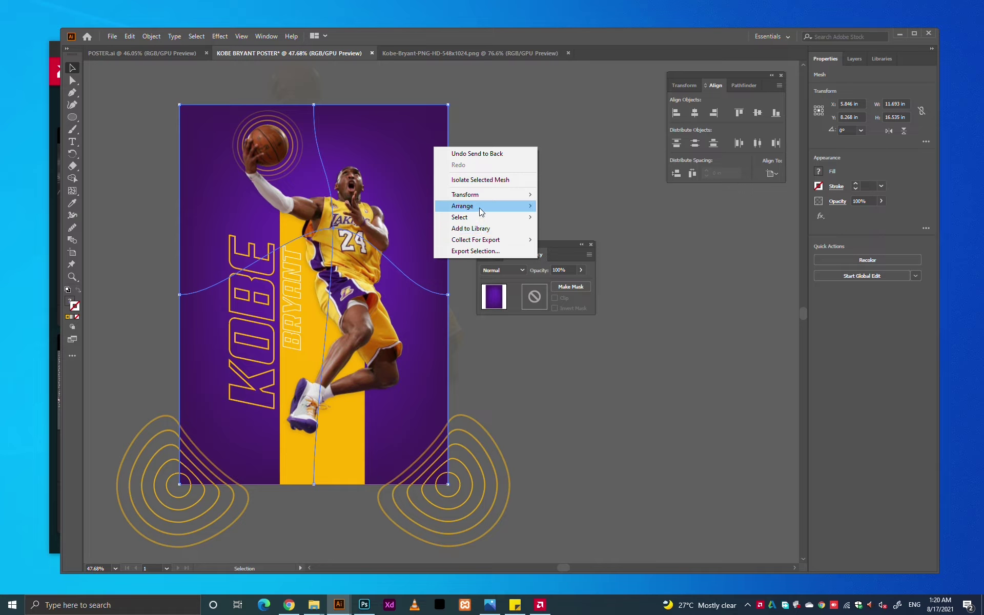
click(564, 236)
click(589, 245)
click(511, 168)
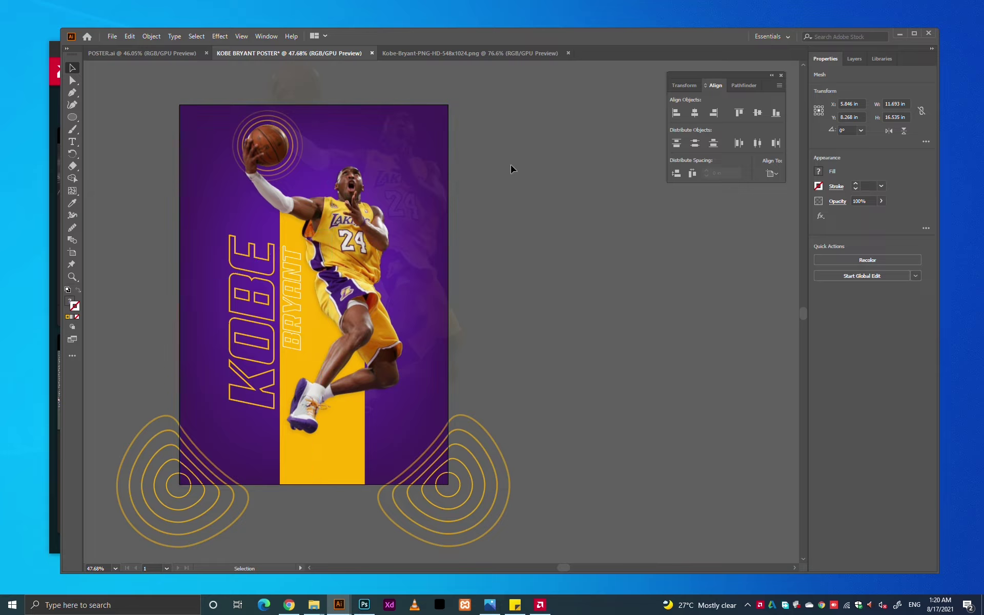
click(421, 179)
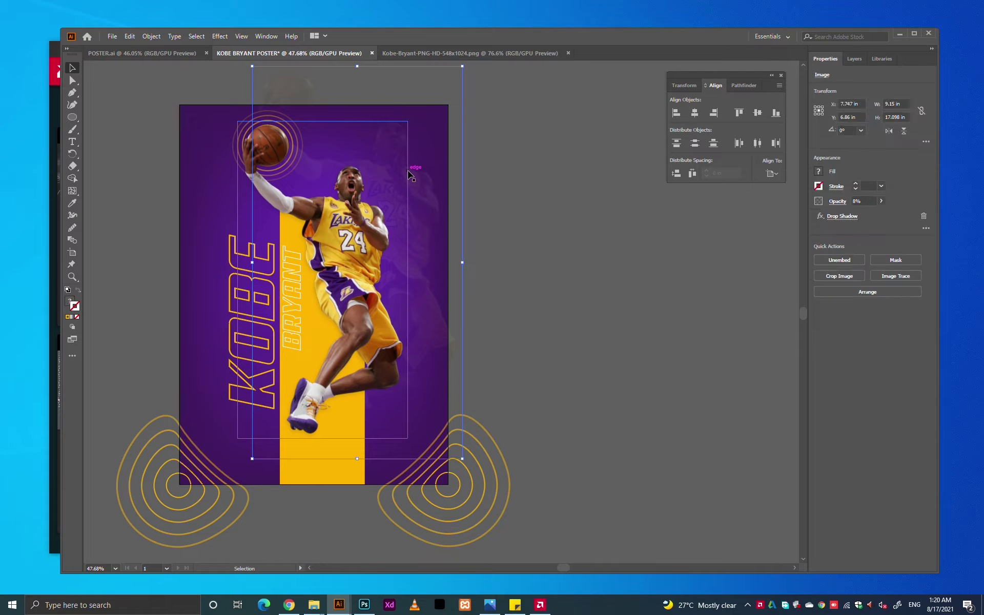
click(430, 191)
click(500, 196)
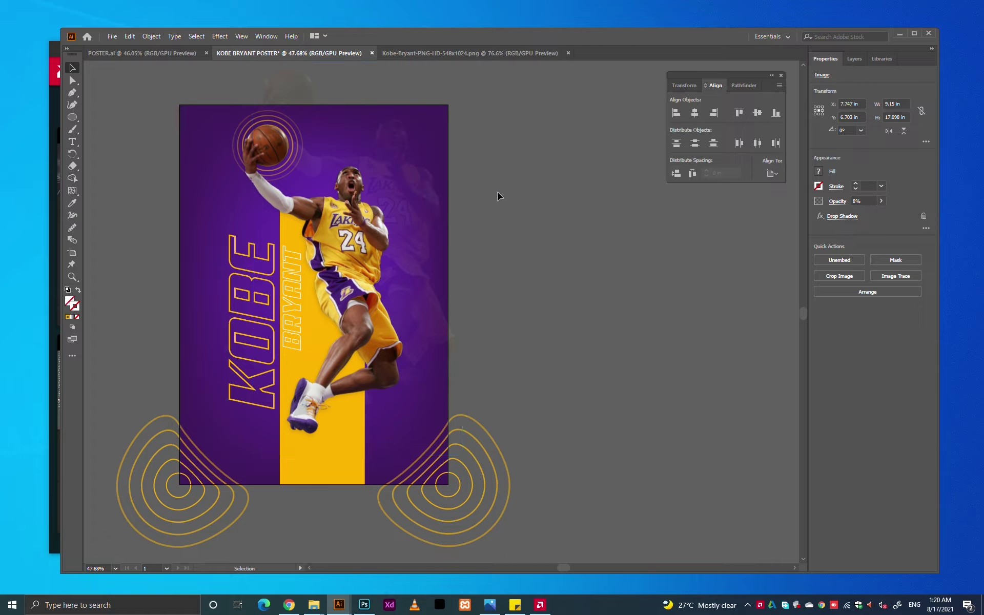
key(ctrl+0)
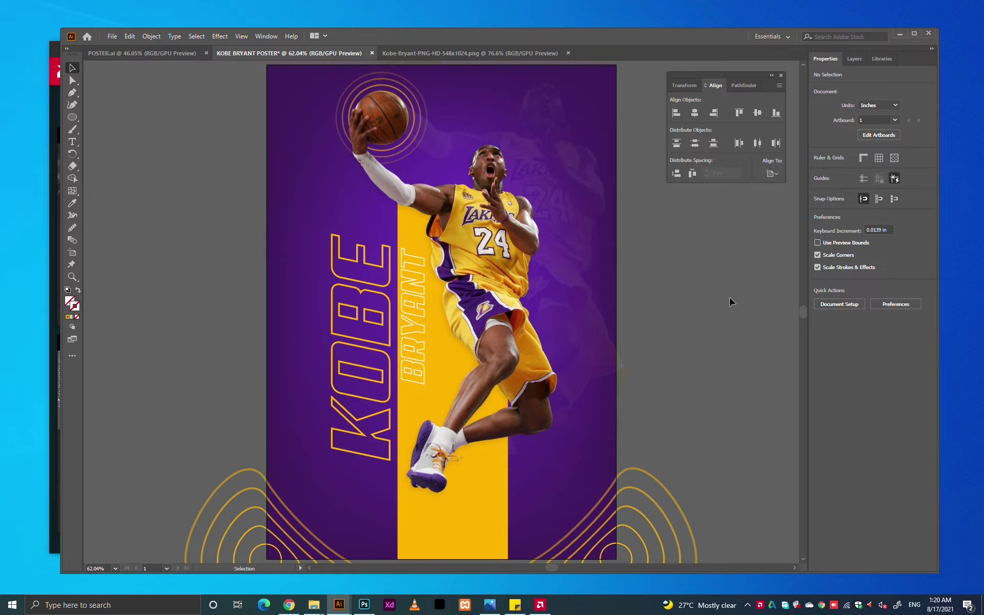
Draw a rectangle covering the whole artboard
key(Tab)
drag(681, 258, 675, 252)
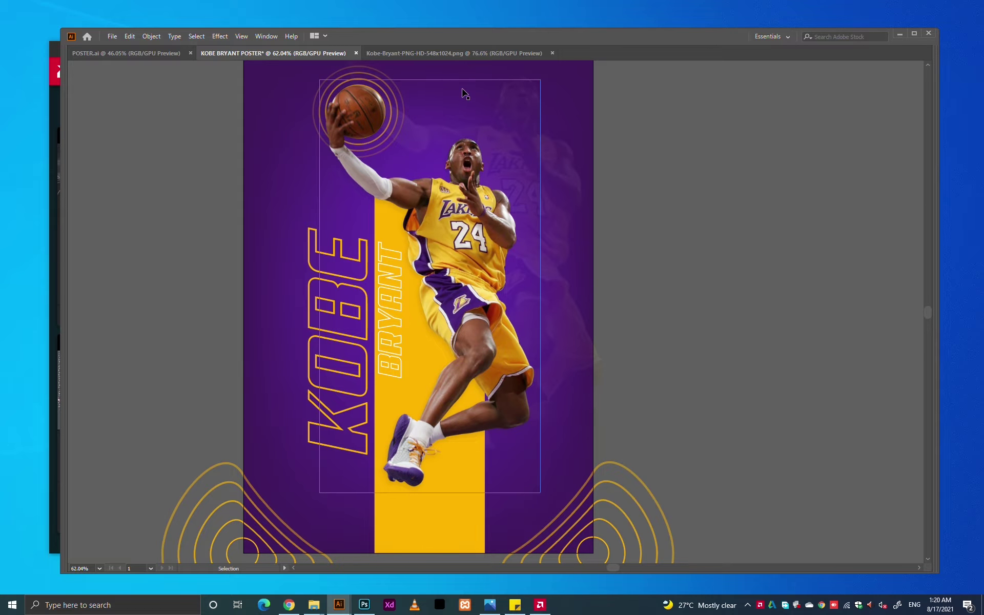
drag(643, 154, 624, 150)
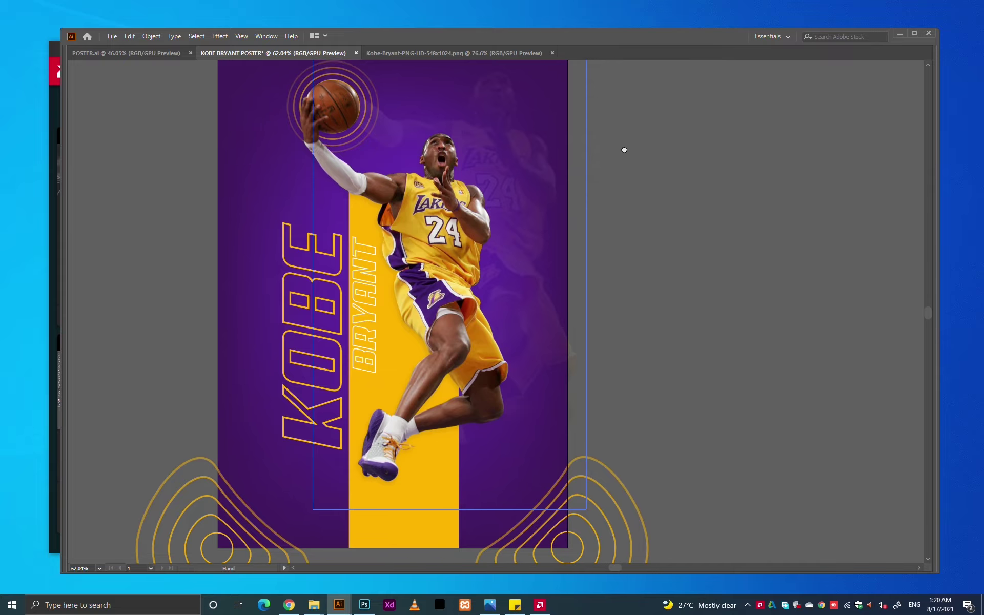
scroll(630, 157, down, 1)
scroll(614, 171, down, 1)
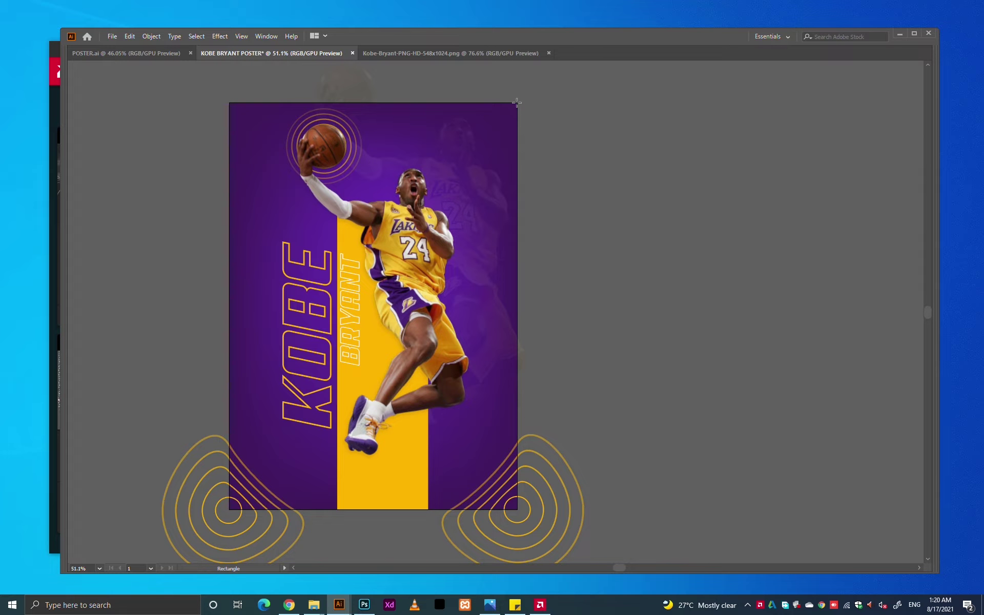
drag(517, 102, 229, 511)
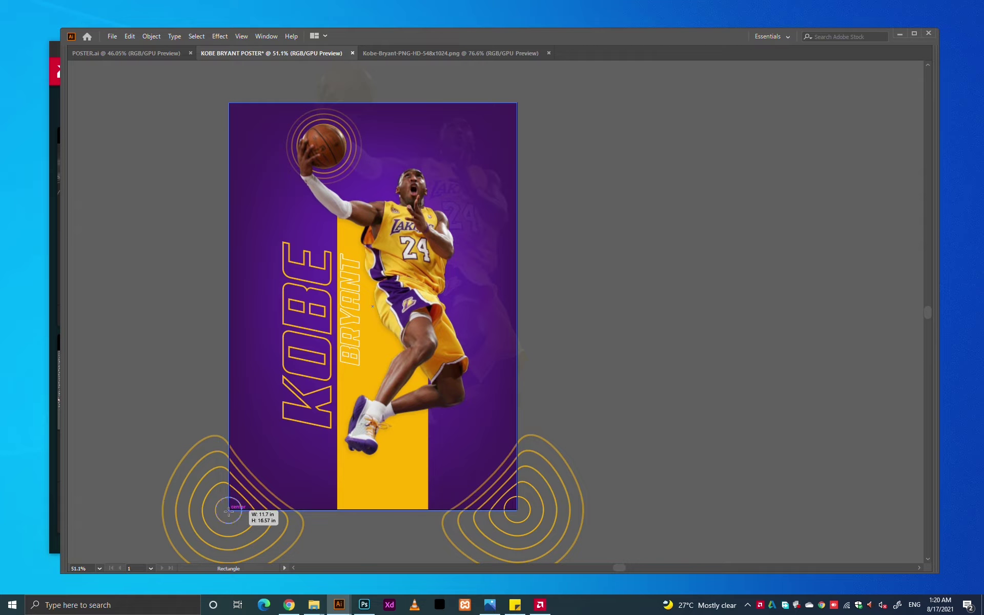
key(v)
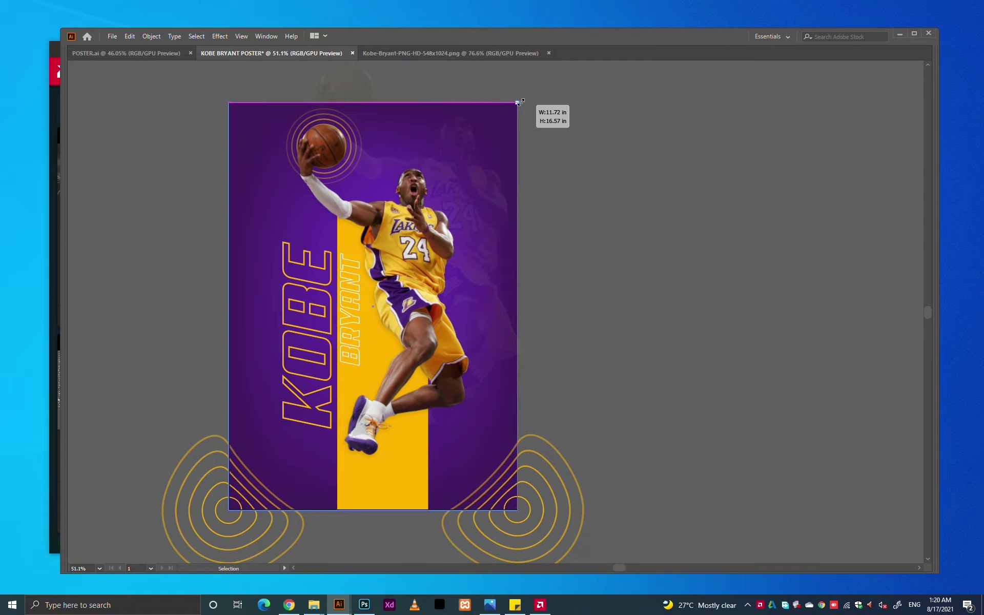
Make a clipping mask from the rectangle so all artwork is cropped to the artboard
key(z)
mouse_move(518, 105)
mouse_down()
mouse_move(584, 149)
mouse_move(351, 186)
mouse_up()
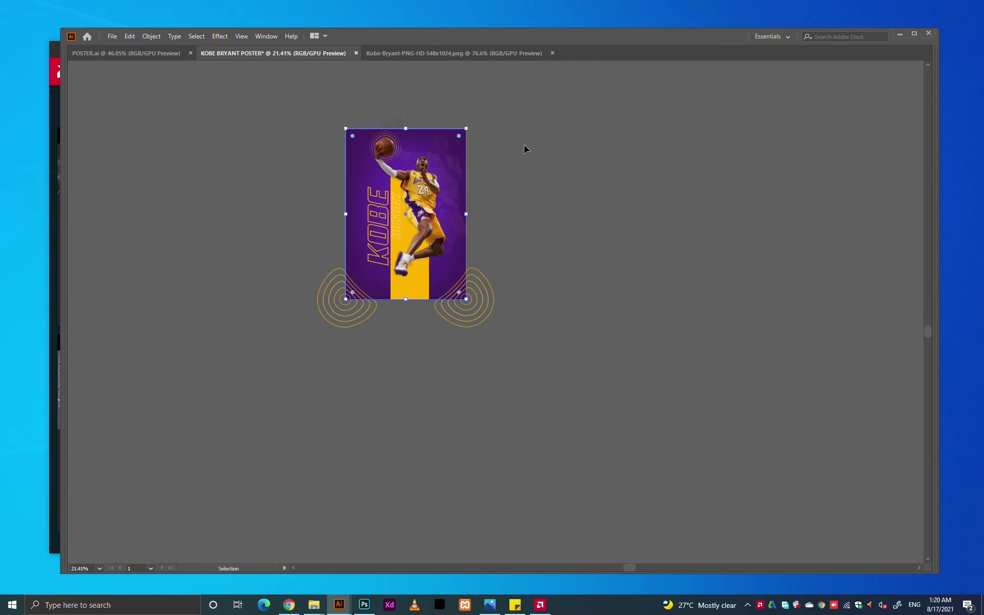
scroll(449, 165, up, 5)
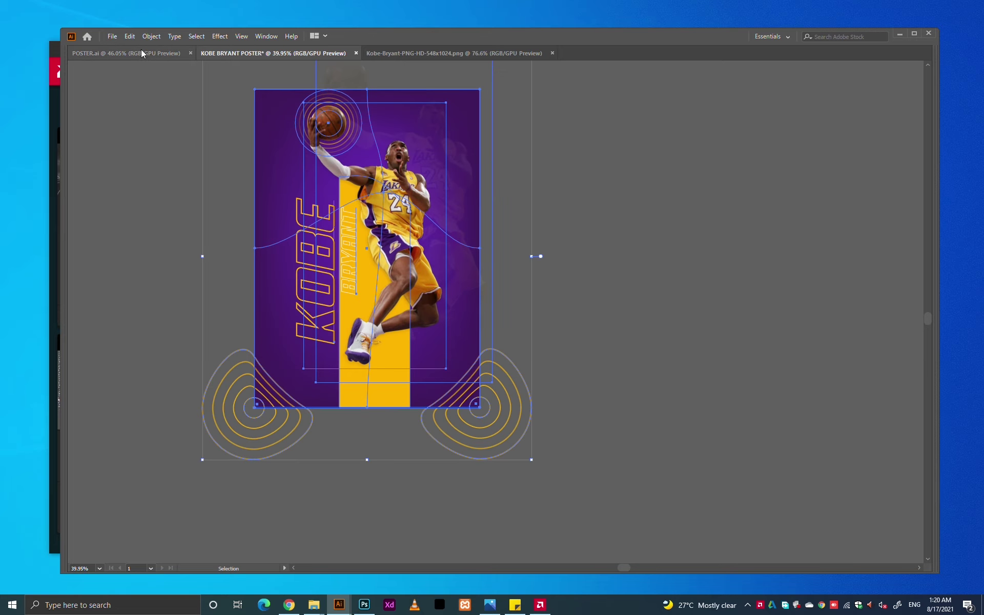
click(140, 37)
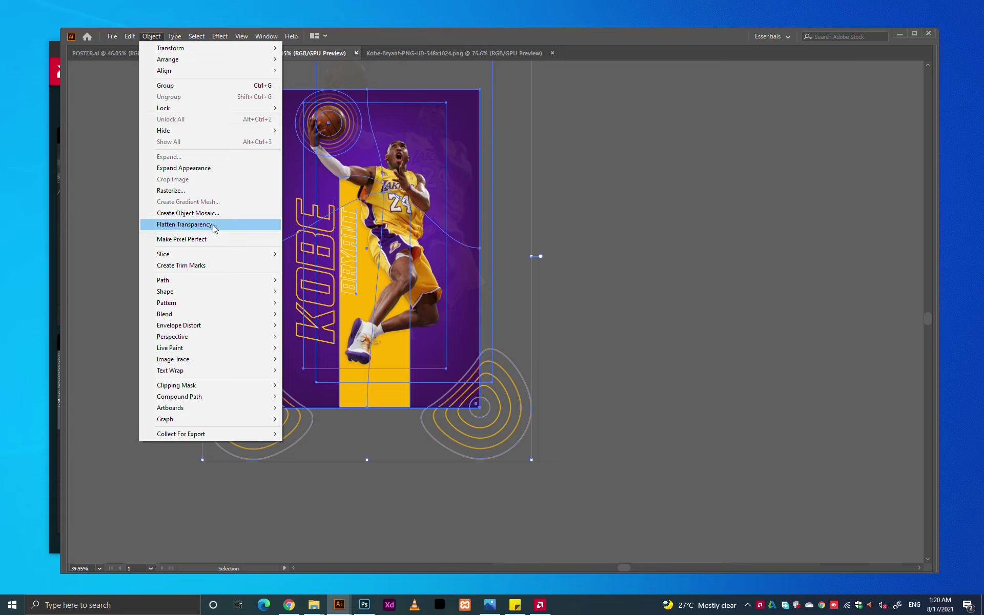
click(295, 385)
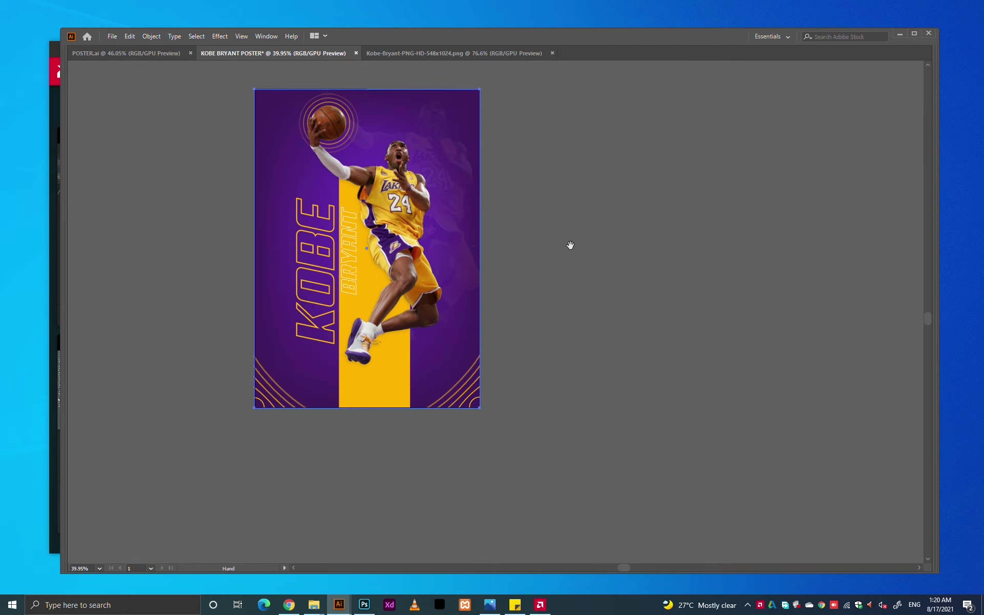
click(573, 291)
key(a)
key(ctrl+0)
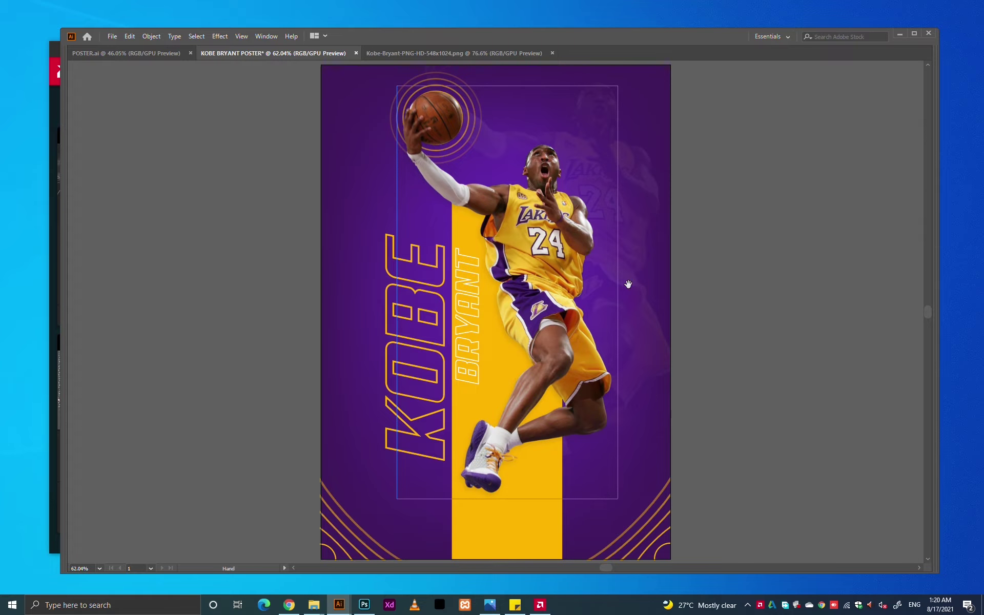
drag(628, 284, 512, 274)
Open FB DP.ai from GIRGIT > DP, then return to the KOBE BRYANT POSTER document
key(ctrl+0)
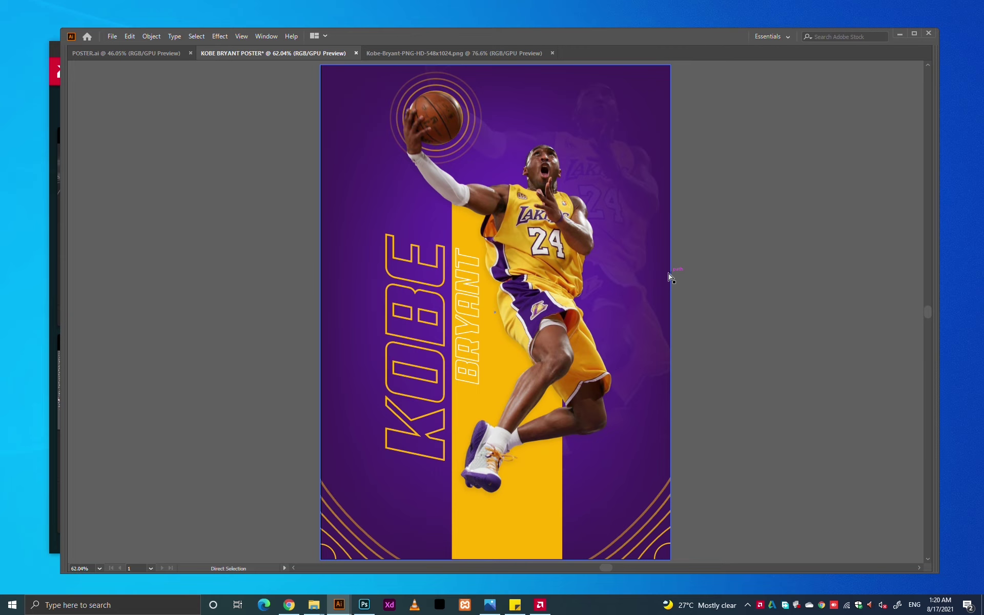
key(ctrl+o)
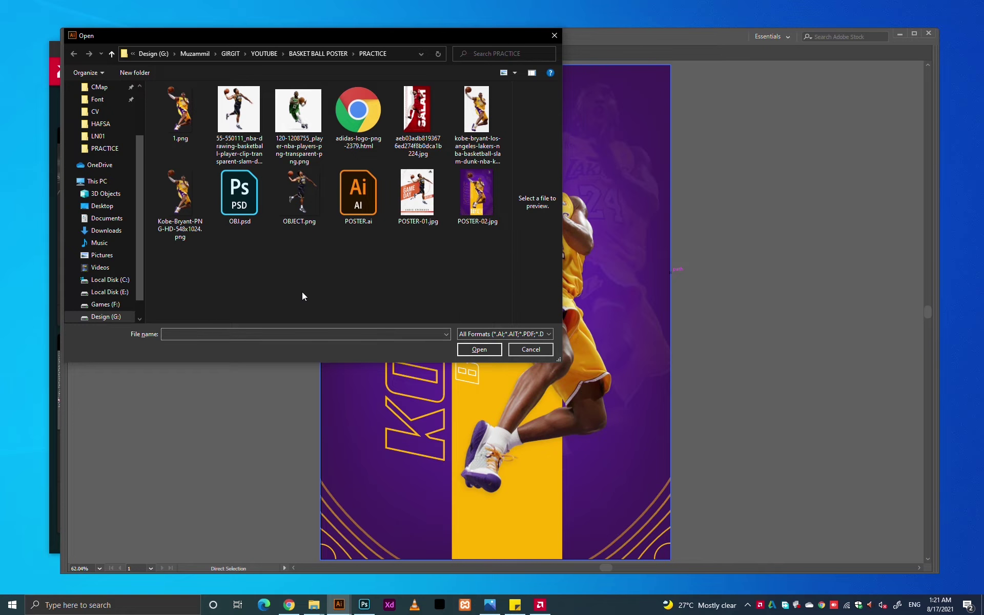
key(alt+Up)
key(alt+Up)
key(alt+Up)
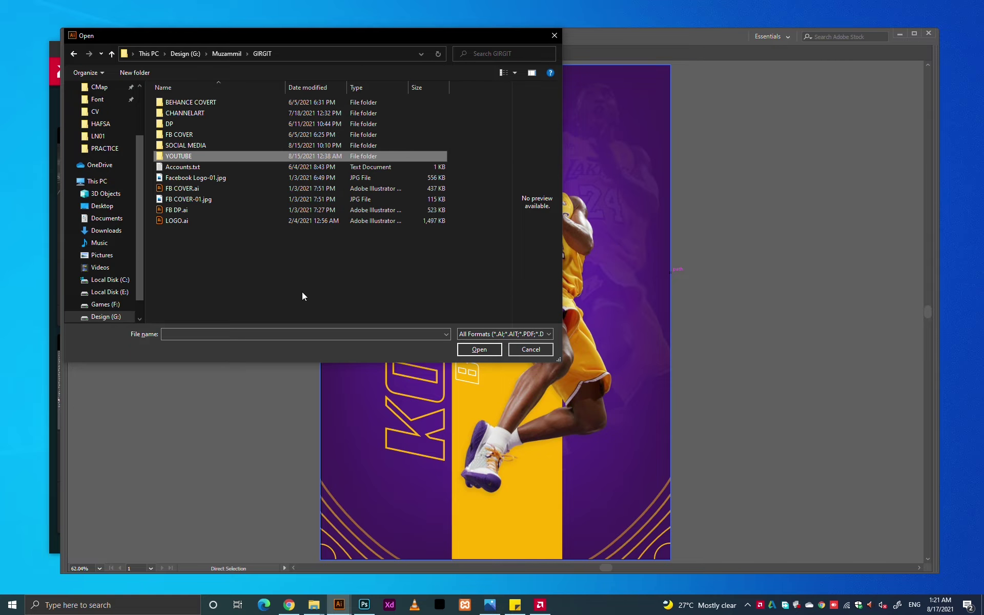
key(Up)
key(Up)
key(Up)
key(Return)
key(Down)
key(Down)
key(Down)
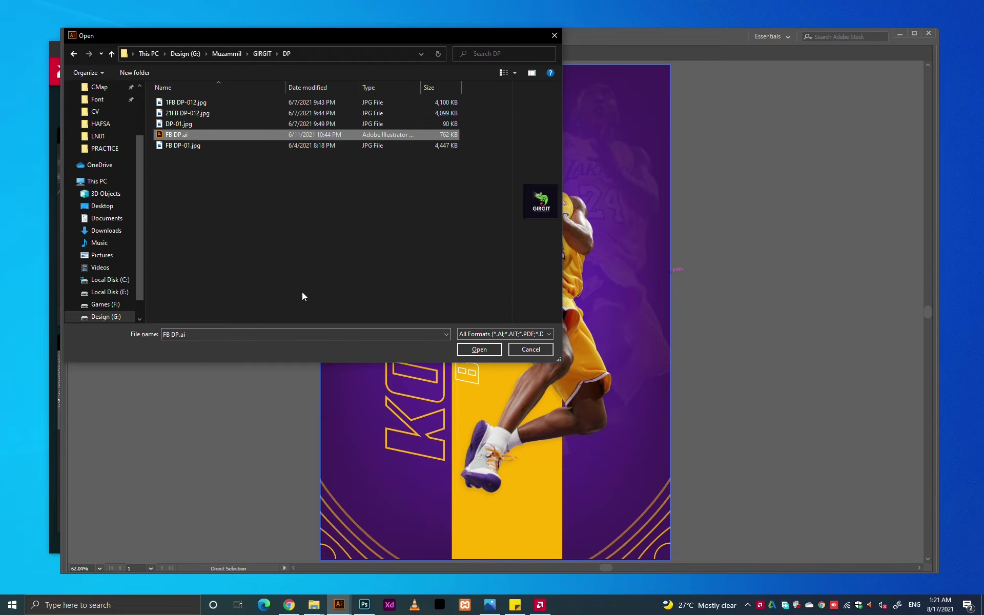
key(Return)
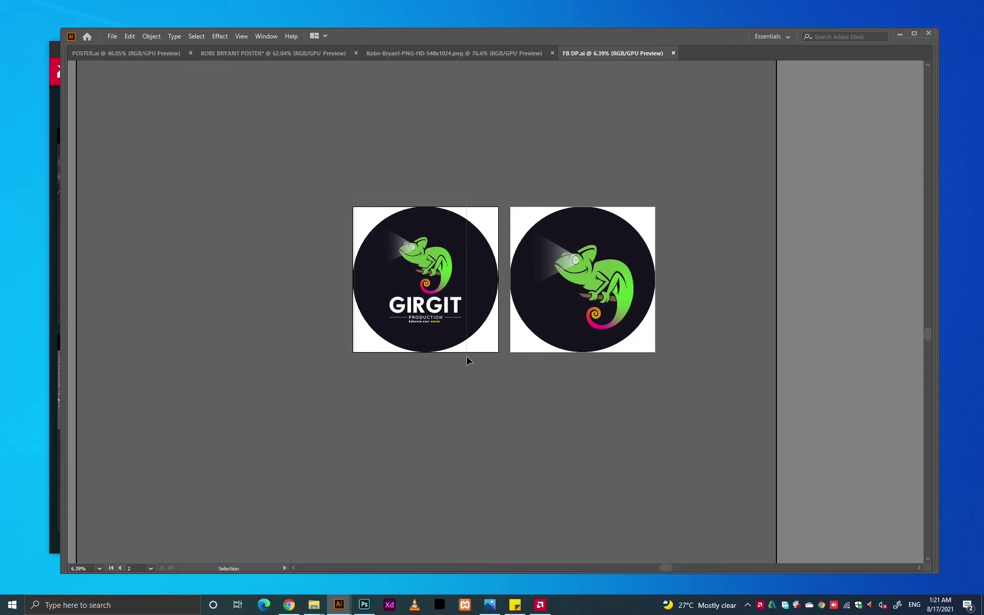
key(ctrl+shift+Tab)
key(ctrl+shift+Tab)
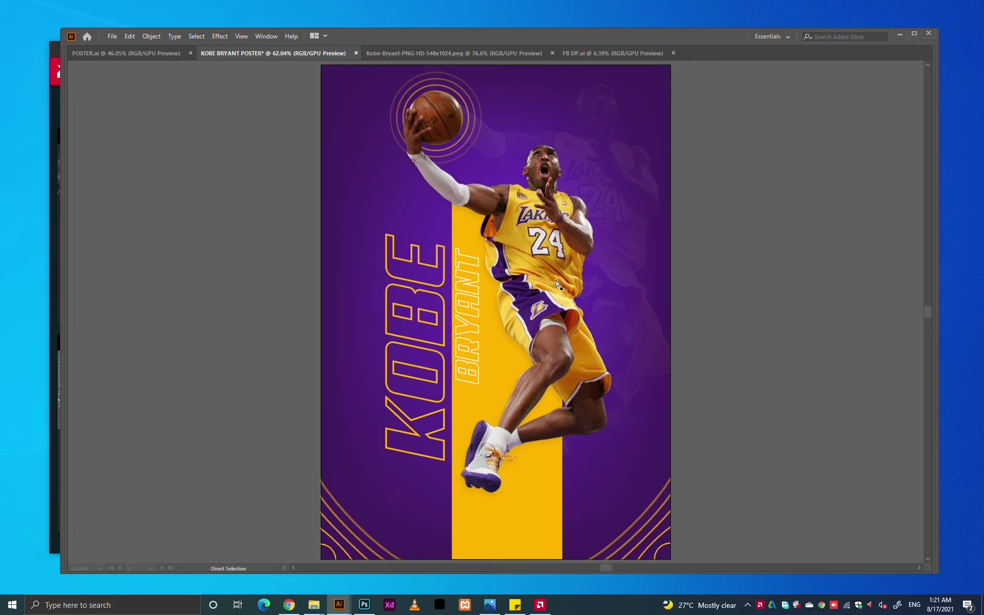
scroll(558, 285, up, 3)
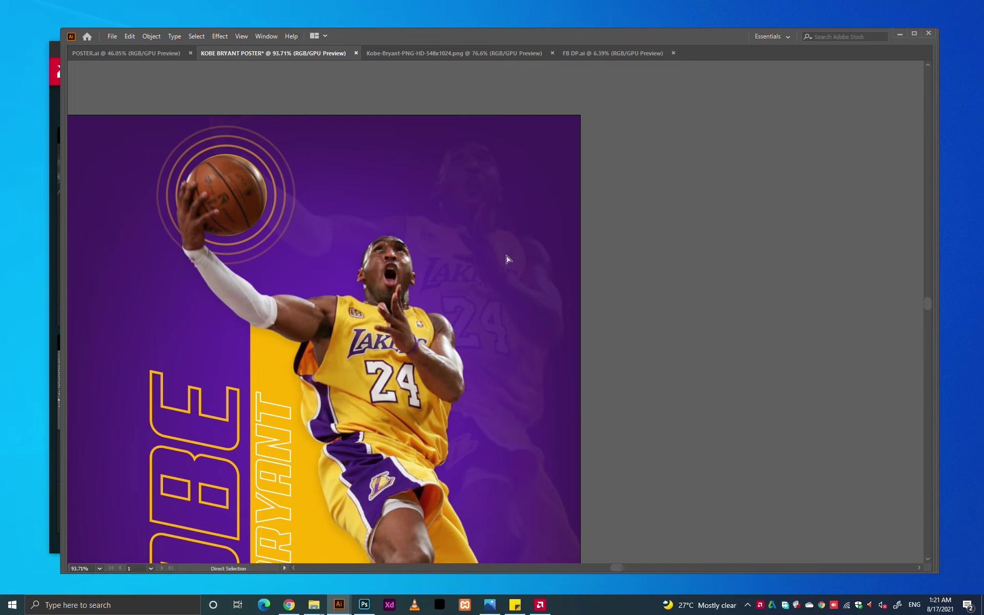
Paste the GIRGIT logo into the poster and shrink it to a small circle
key(ctrl+v)
scroll(570, 275, down, 8)
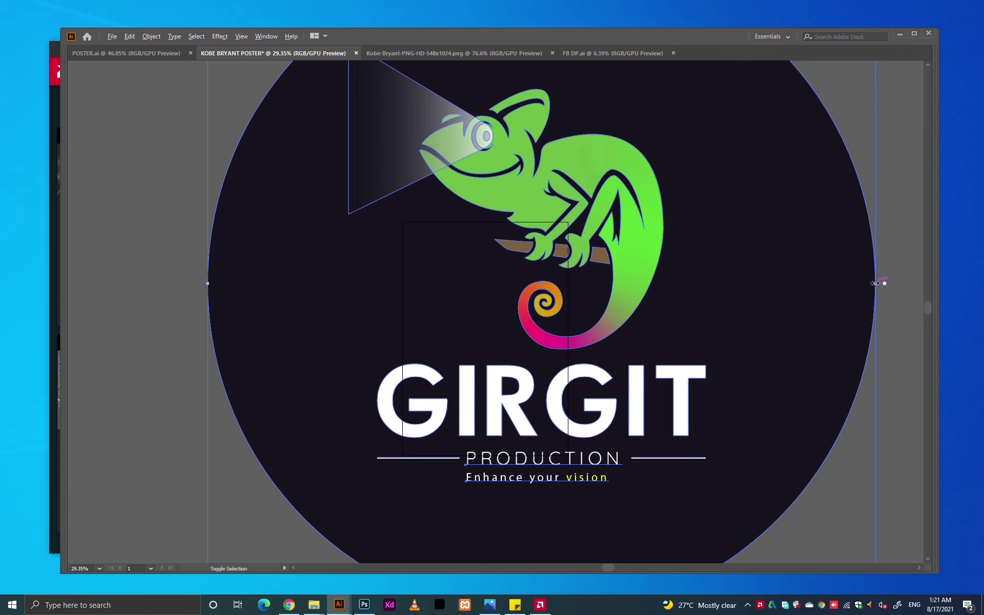
drag(875, 283, 571, 282)
scroll(512, 287, up, 4)
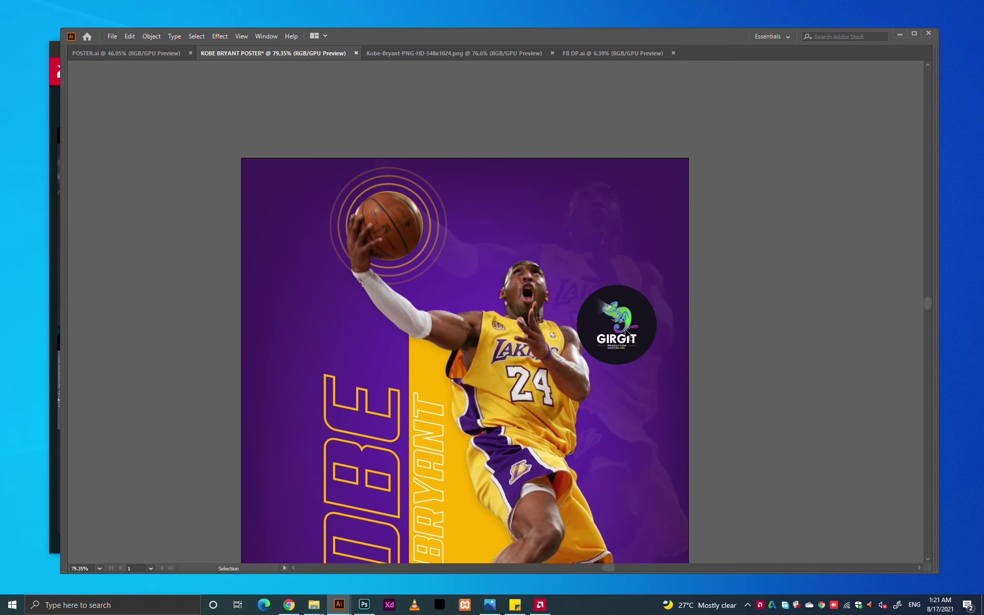
drag(626, 332, 651, 193)
Fill the logo's background circle with the poster's purple using the eyedropper
key(ctrl+z)
key(a)
click(644, 318)
key(Tab)
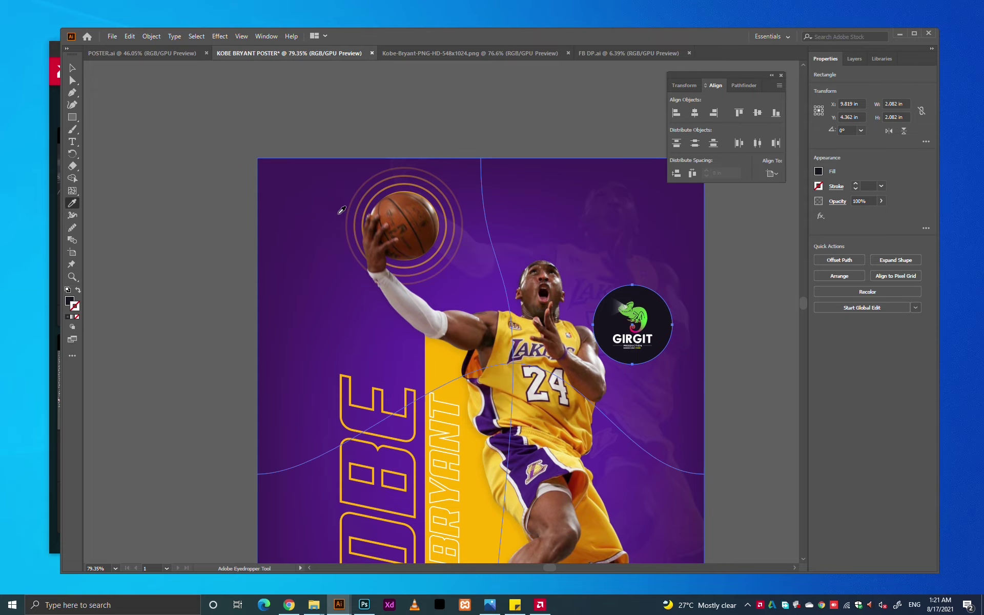
click(296, 187)
click(396, 397)
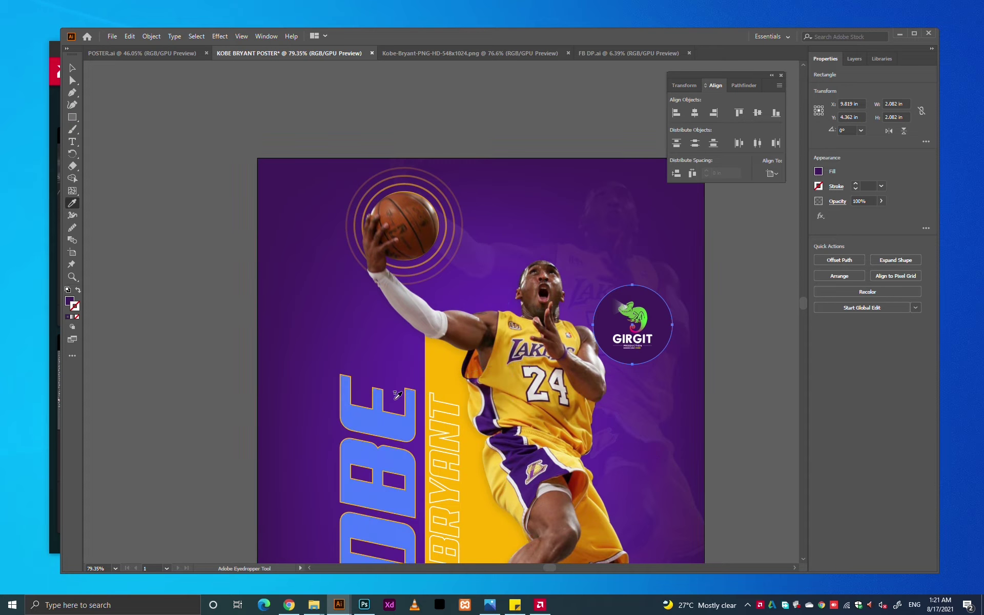
key(ctrl+z)
scroll(683, 308, up, 3)
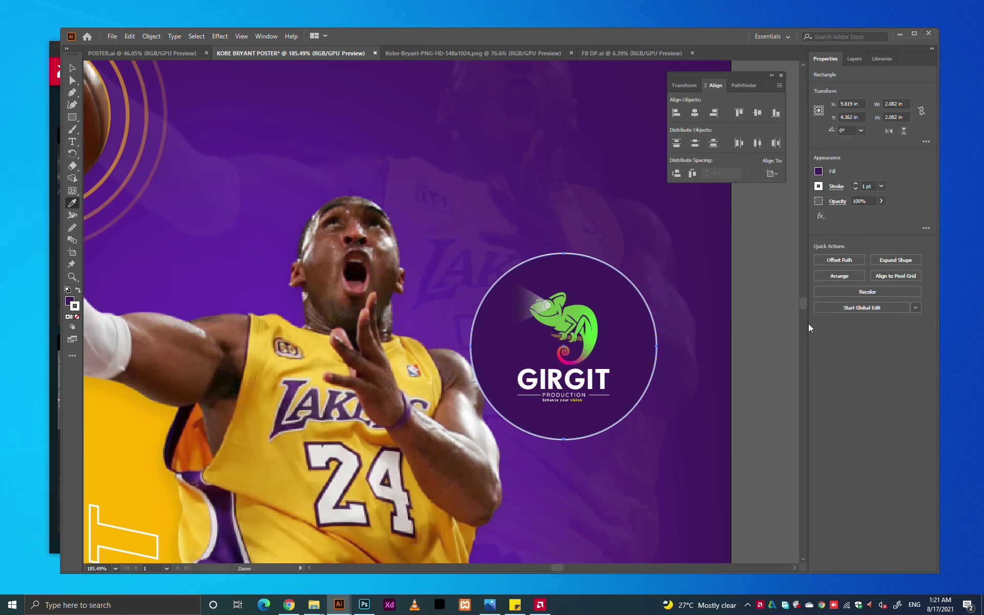
key(ctrl+0)
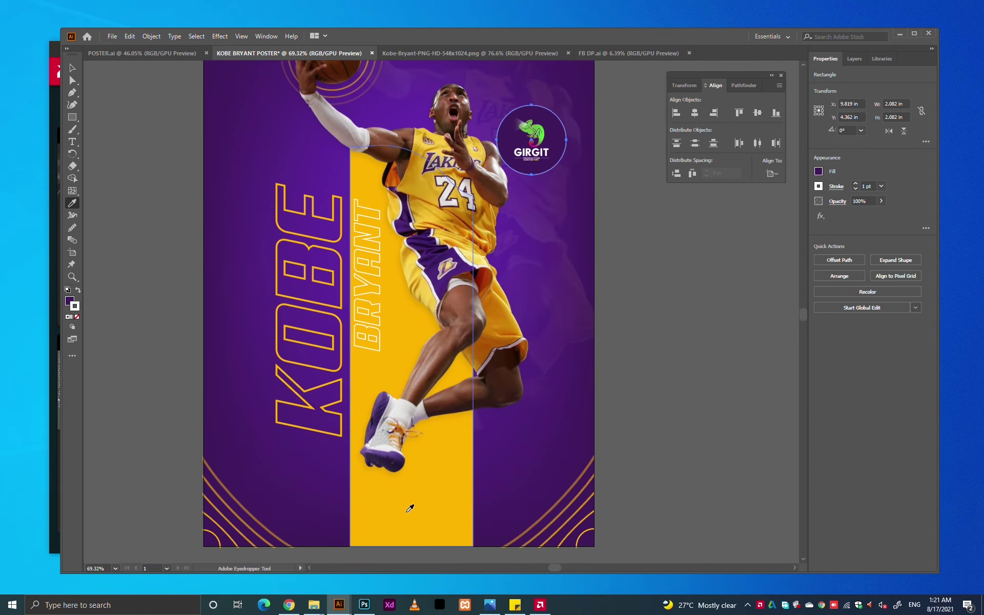
scroll(516, 347, up, 5)
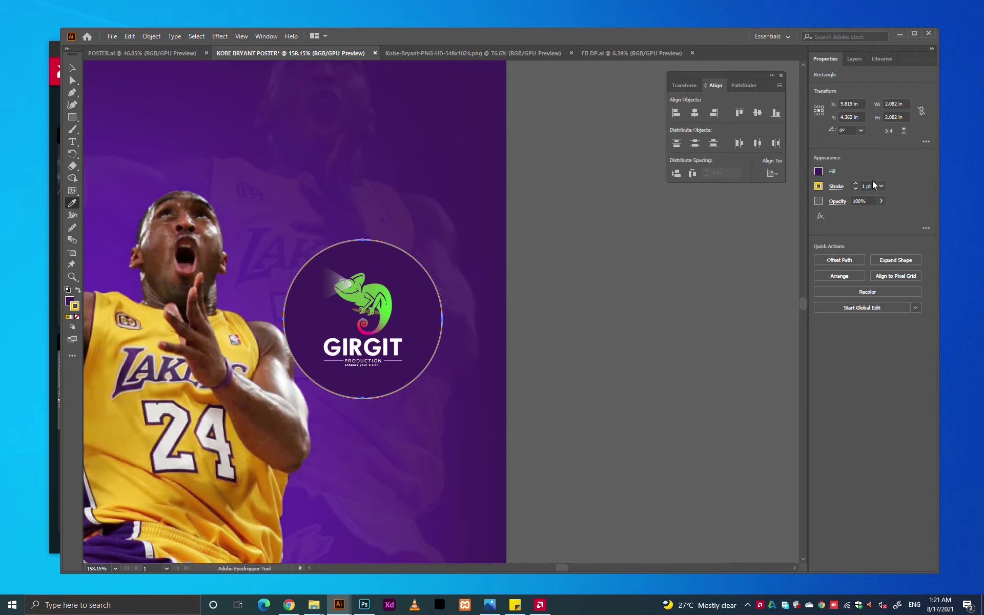
scroll(871, 187, up, 1)
Move the logo badge into the top-right corner and shrink it slightly
click(752, 276)
key(v)
click(387, 287)
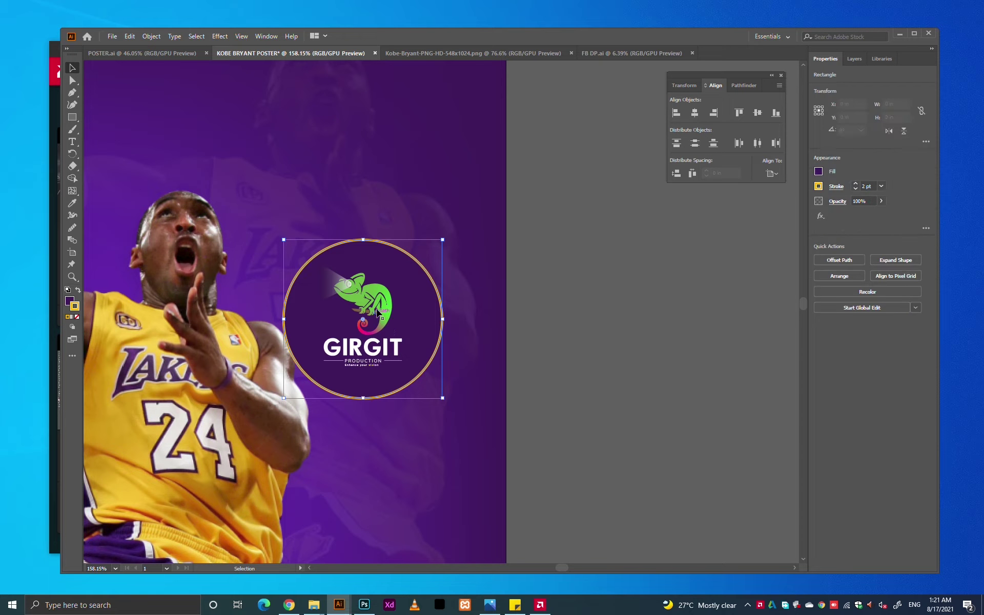
drag(387, 287, 437, 107)
scroll(436, 107, up, 3)
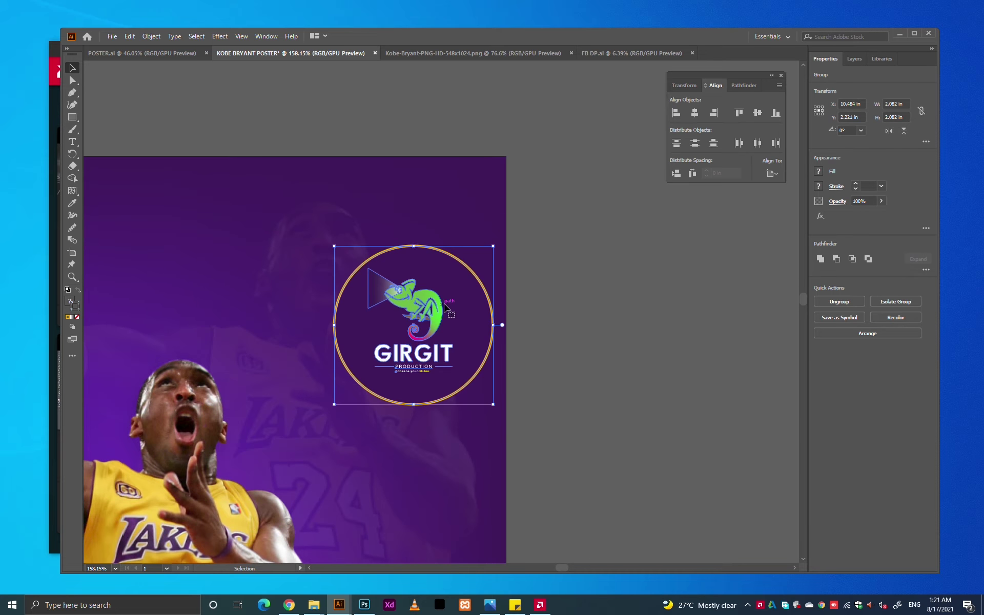
drag(487, 323, 476, 263)
click(597, 299)
key(ctrl+0)
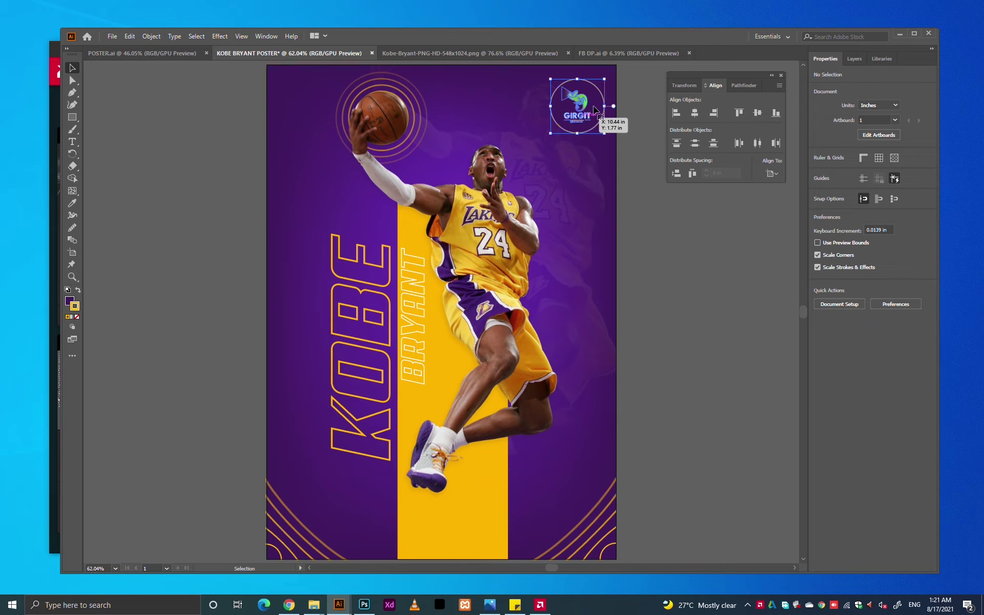
drag(595, 109, 603, 116)
click(644, 179)
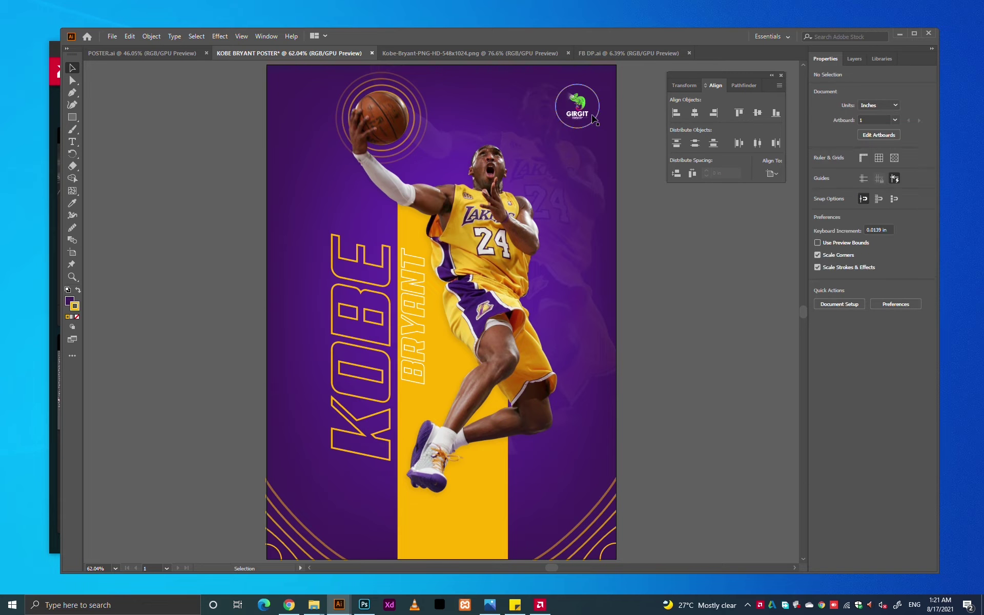
Check the saved colour and font notes, then return to the poster
scroll(600, 370, down, 2)
scroll(599, 370, right, 1)
click(515, 604)
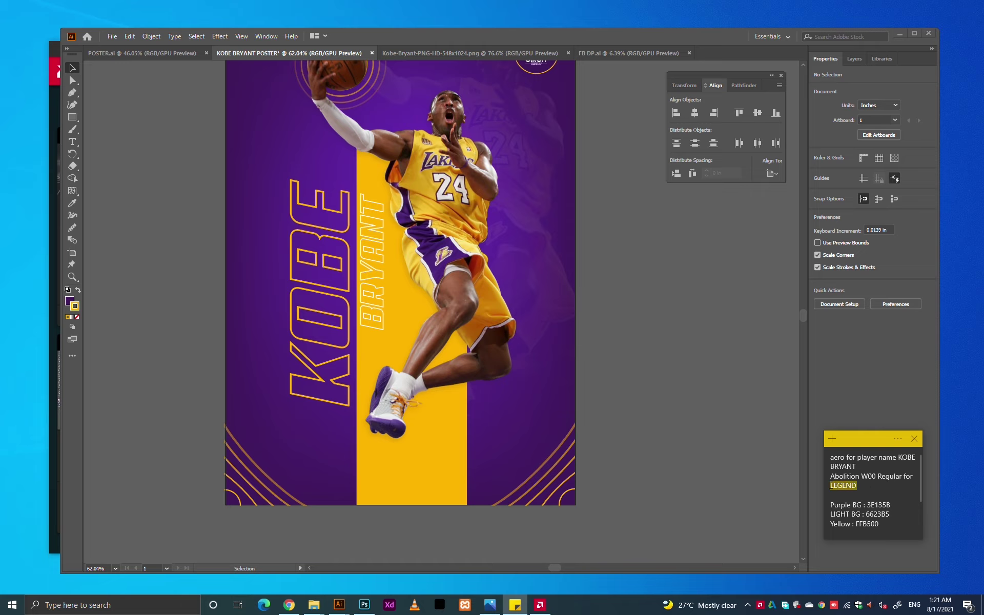
click(769, 463)
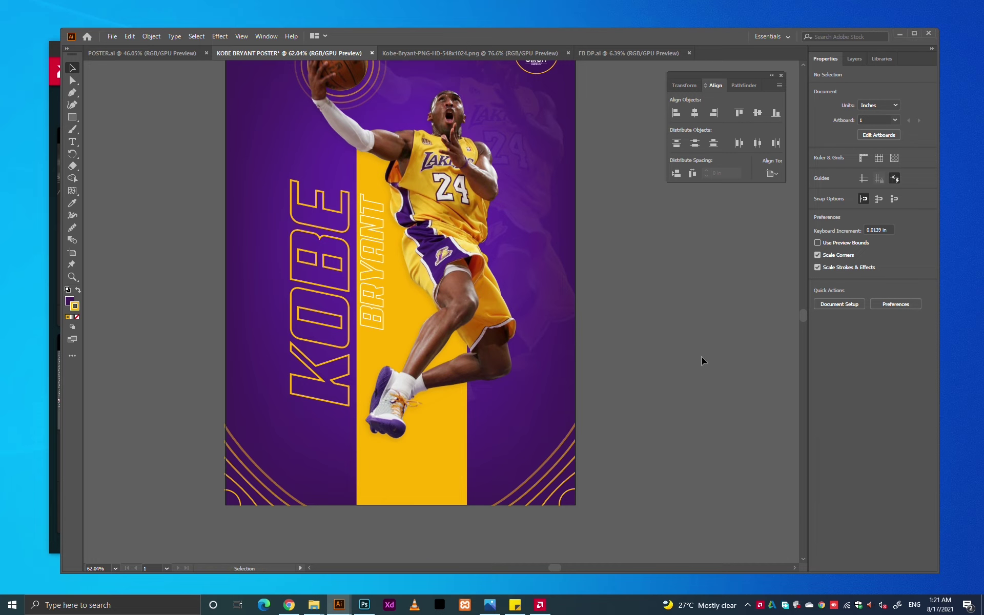
Paste LEGEND as new text and set it in Abolition W00 Regular
click(641, 352)
key(ctrl+v)
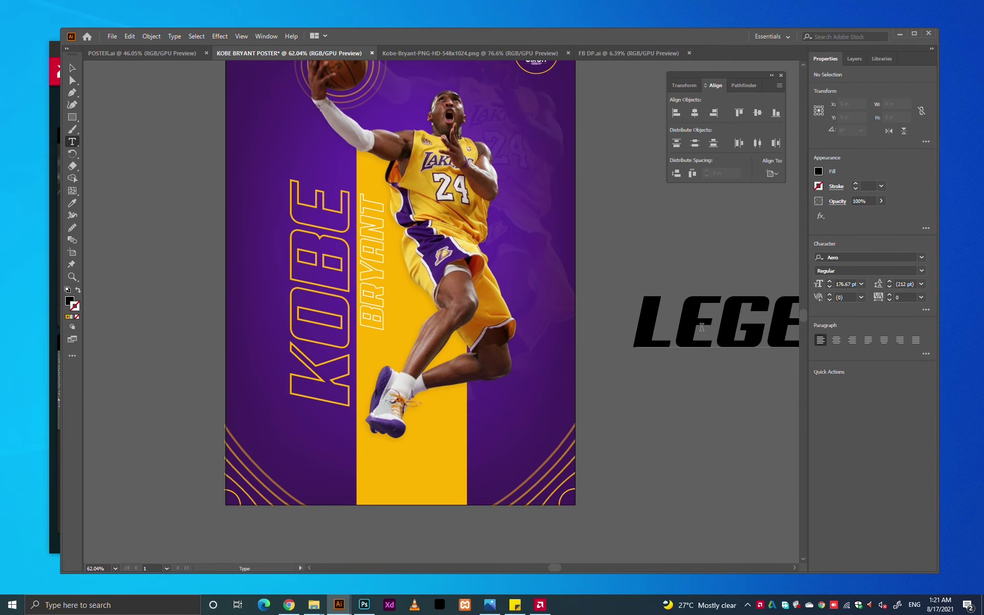
key(ctrl+a)
click(849, 258)
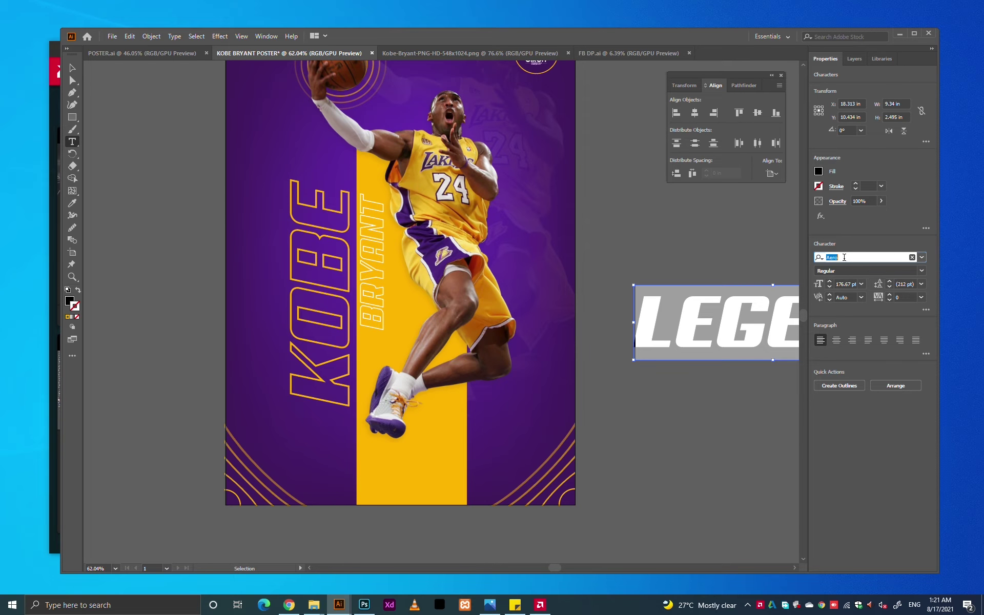
text(abo)
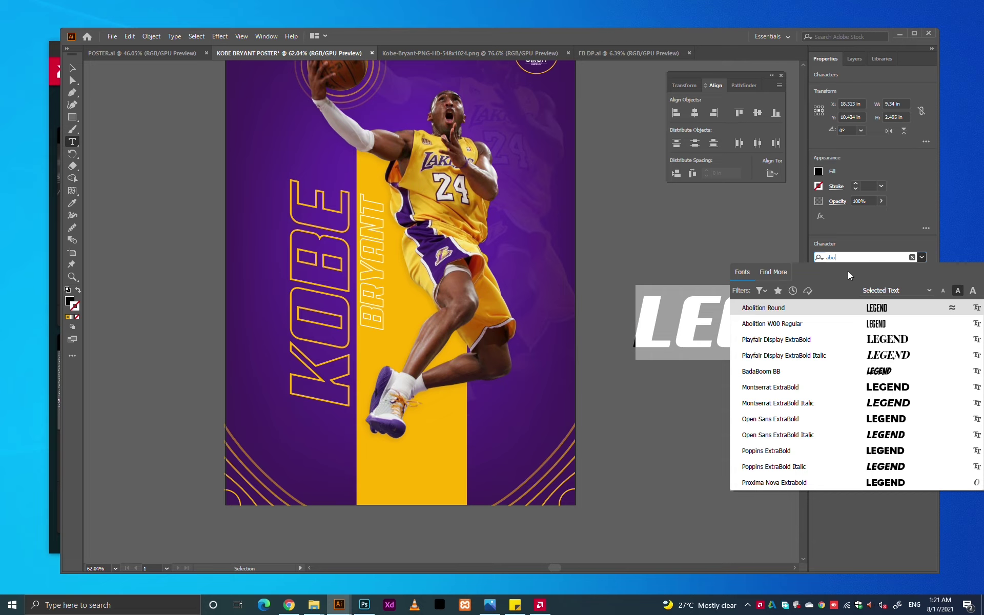
click(815, 323)
Shrink LEGEND onto the yellow stripe and centre it horizontally on the stripe
key(Escape)
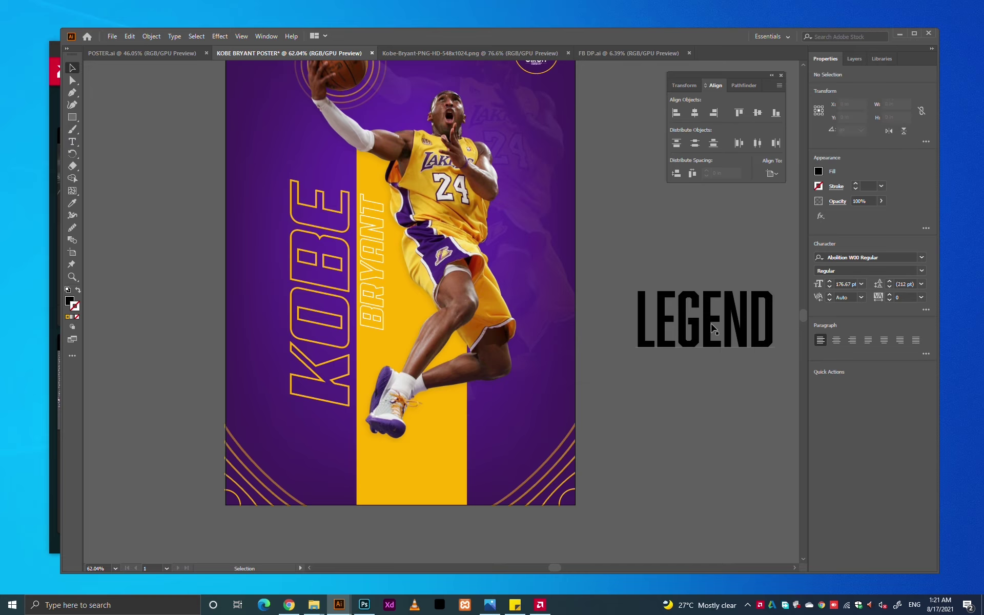
drag(706, 330, 427, 474)
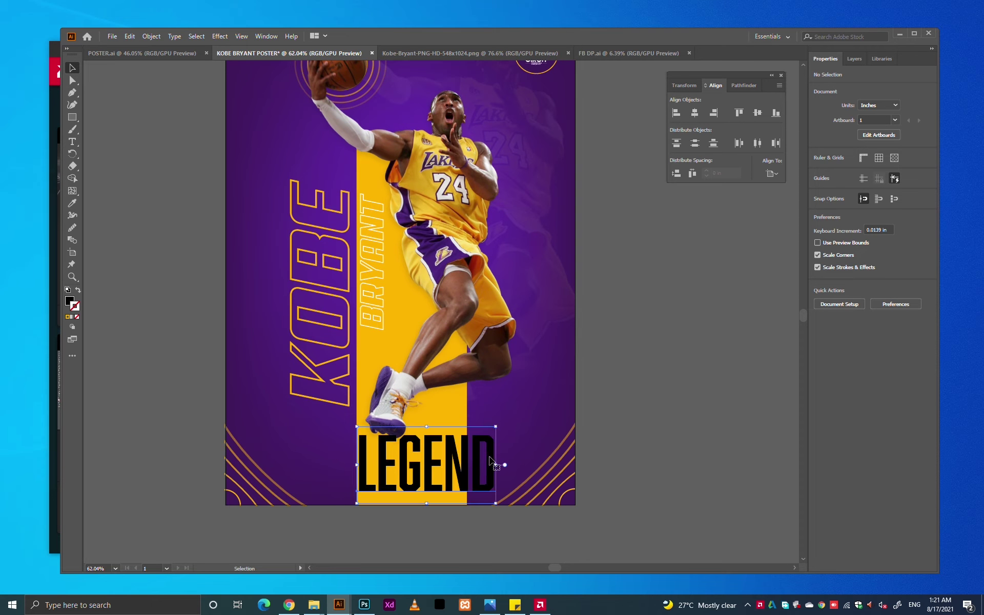
mouse_move(495, 464)
mouse_down()
mouse_move(457, 454)
mouse_move(430, 477)
mouse_up()
scroll(538, 456, up, 3)
scroll(461, 400, down, 2)
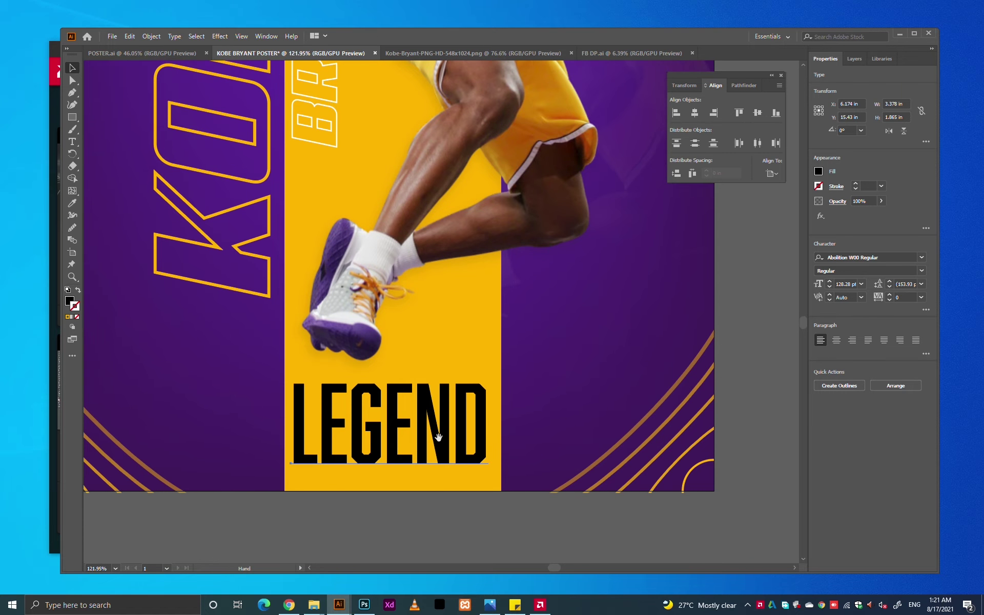
key(ctrl)
shift+click(482, 491)
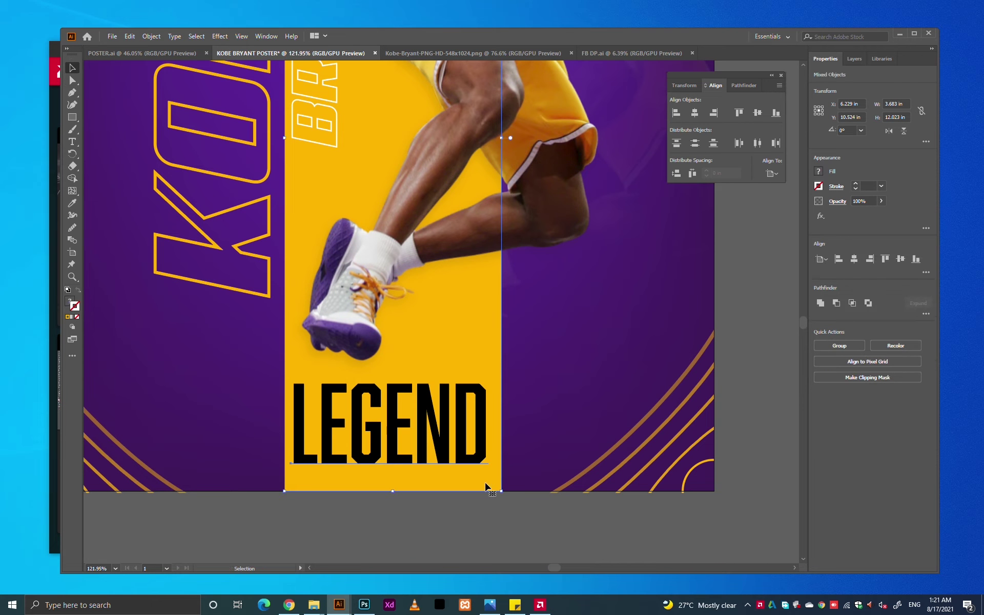
click(854, 259)
click(402, 543)
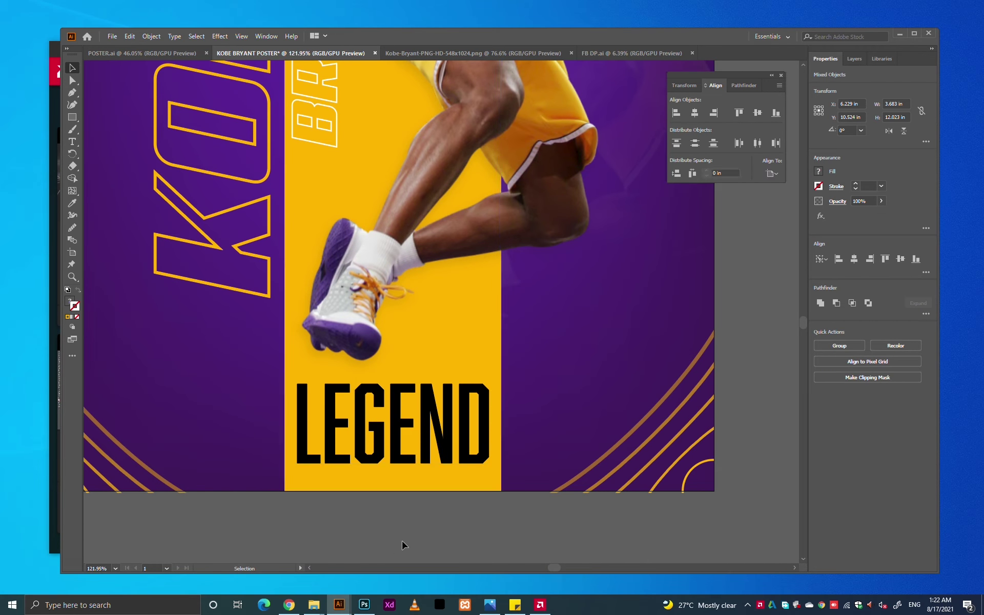
Draw a box over LEGEND across the stripe and give it BRYANT's white styling
key(m)
drag(284, 377, 501, 473)
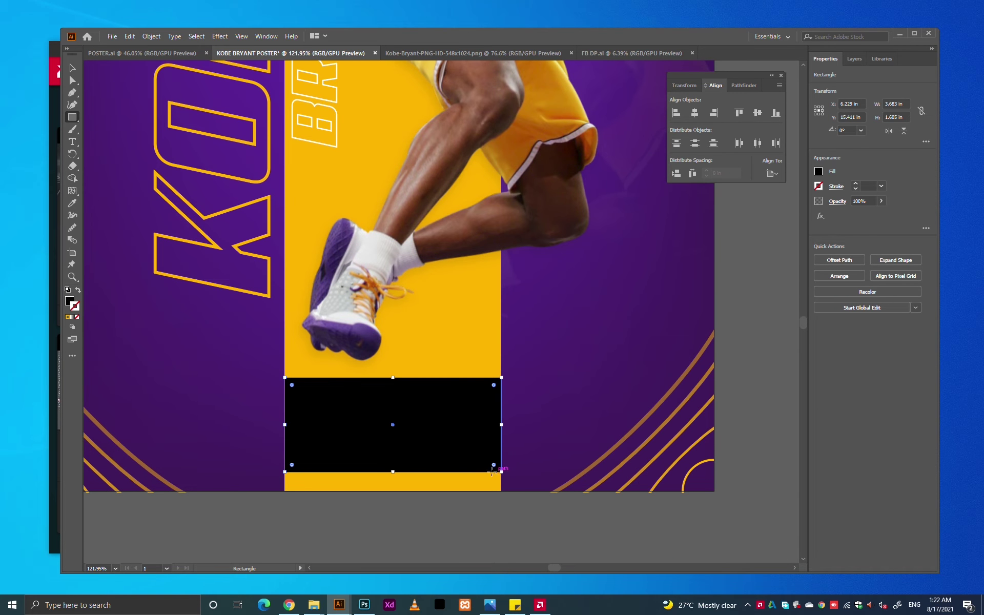
scroll(182, 450, left, 3)
scroll(292, 395, down, 2)
key(i)
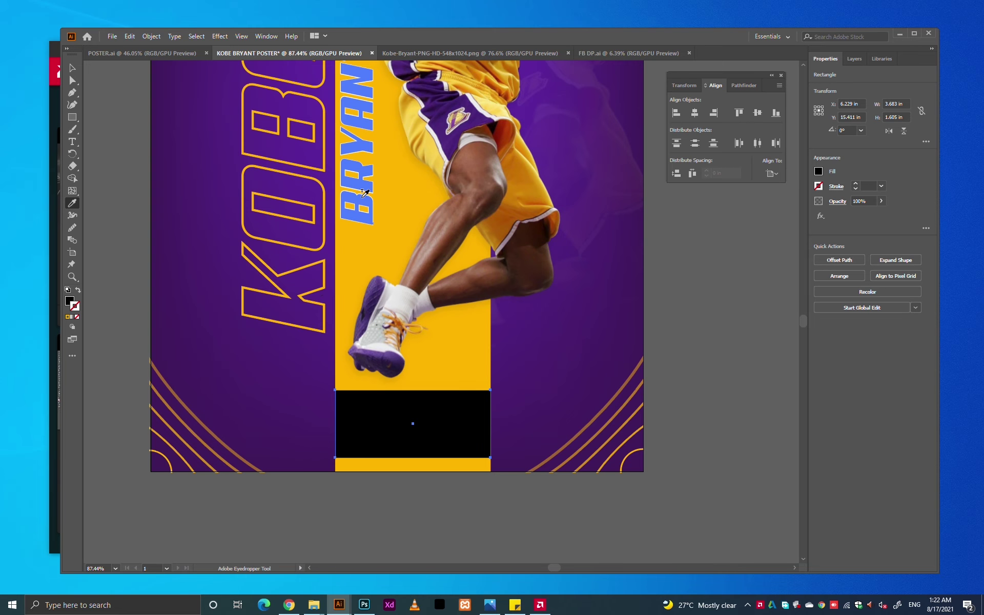
click(363, 196)
Bring the LEGEND text in front of the new white box
key(ctrl+y)
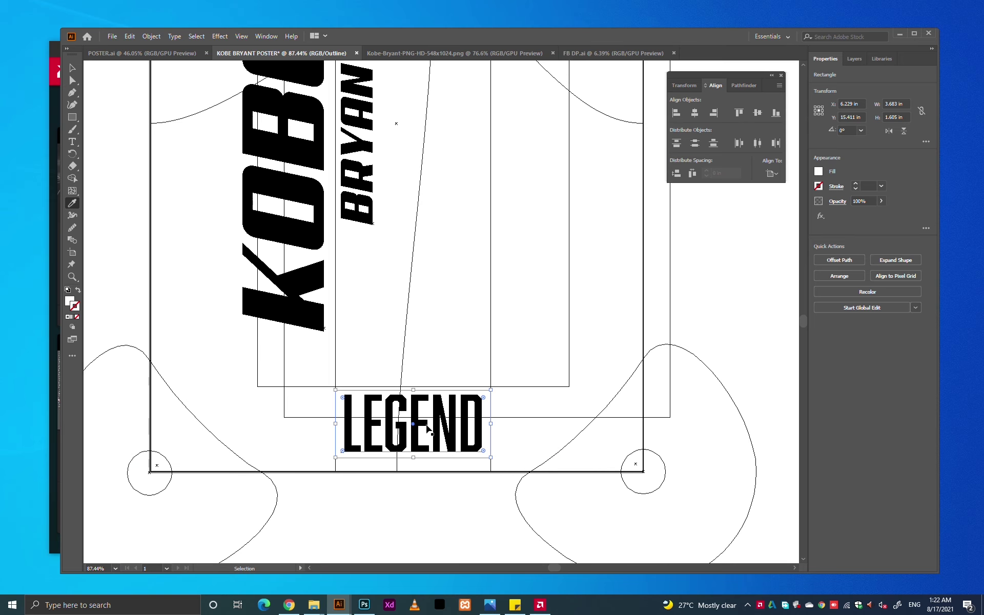
key(v)
click(454, 442)
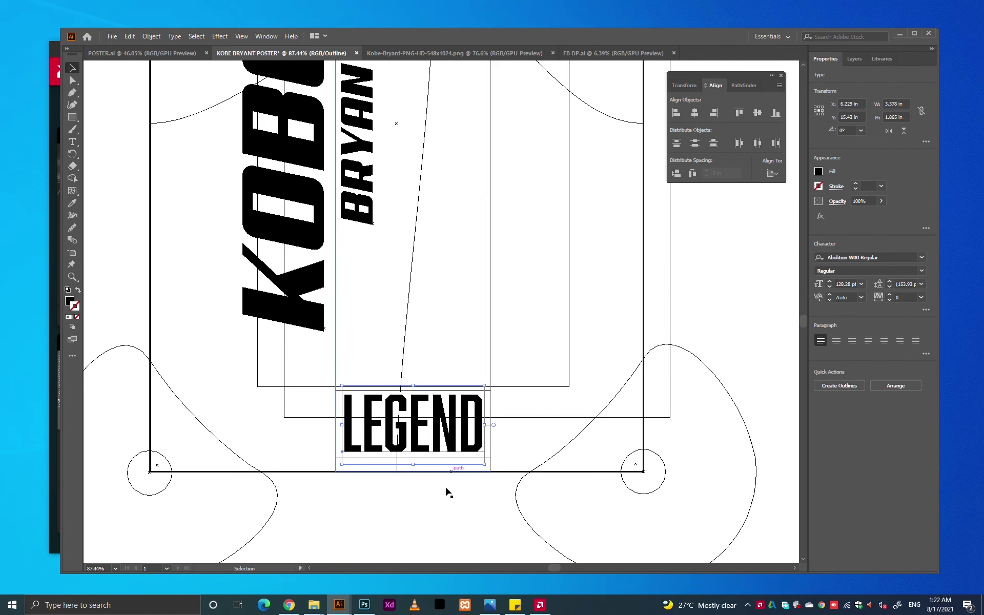
click(446, 487)
click(439, 444)
right_click(440, 444)
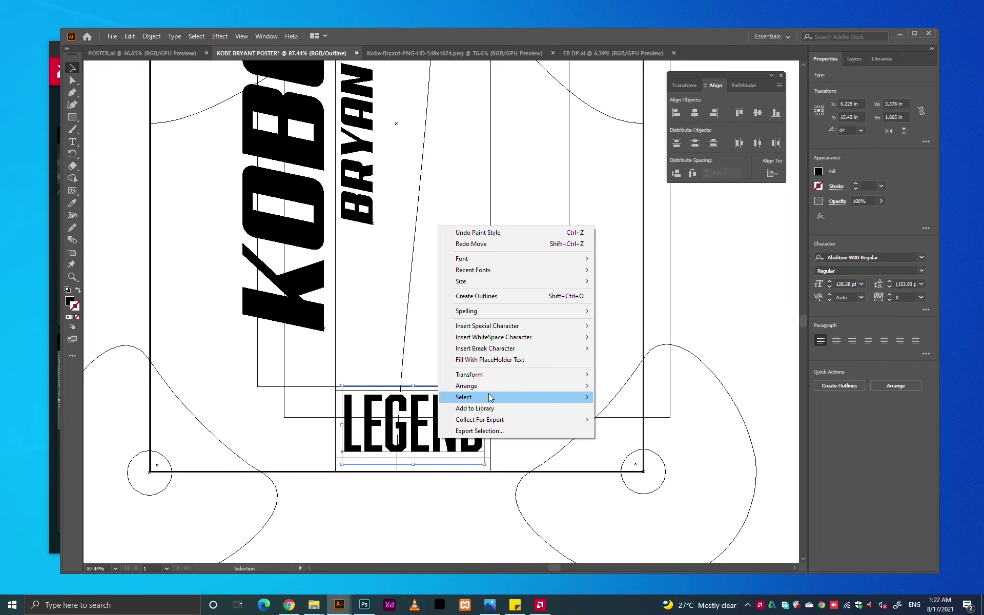
click(665, 386)
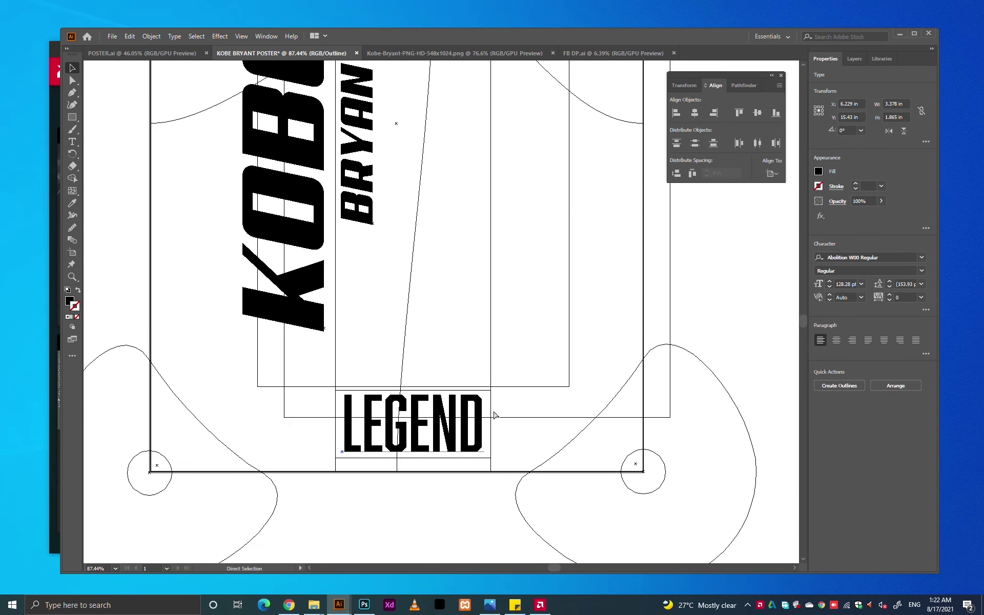
key(ctrl+y)
Fill LEGEND with the stripe's yellow, then view the whole finished poster
click(409, 523)
click(461, 415)
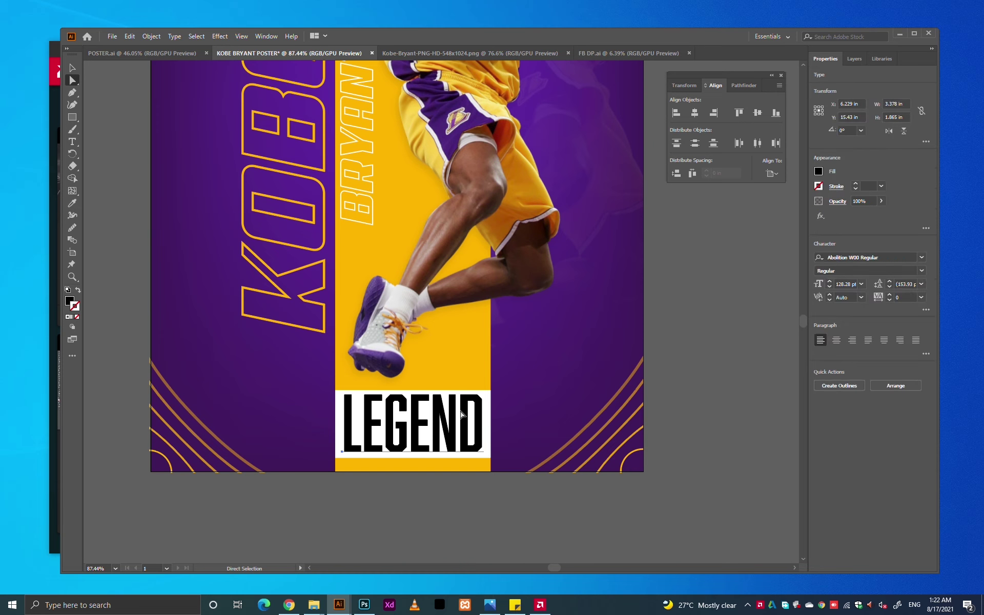
key(i)
click(418, 465)
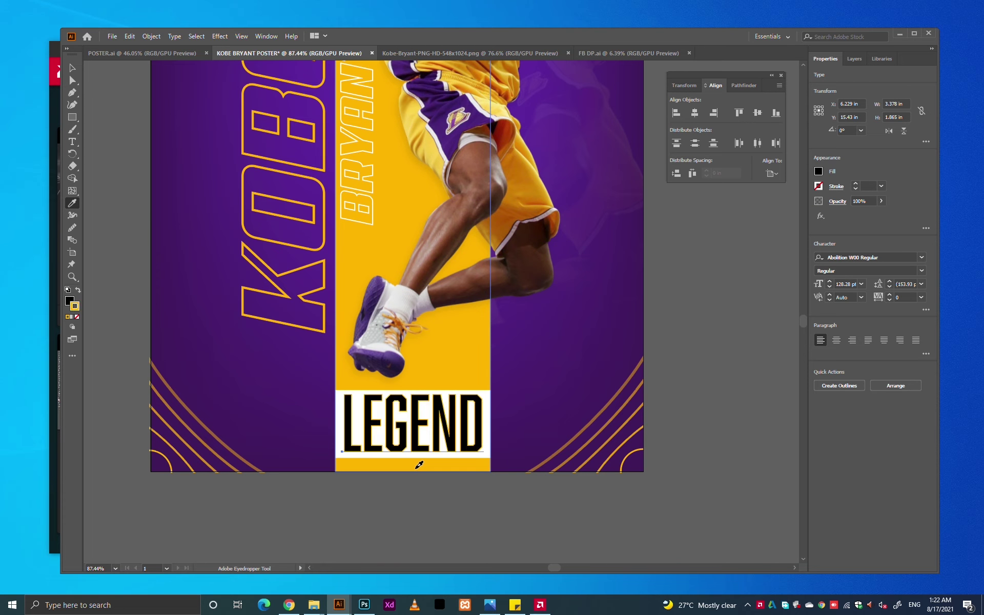
key(ctrl+z)
click(419, 464)
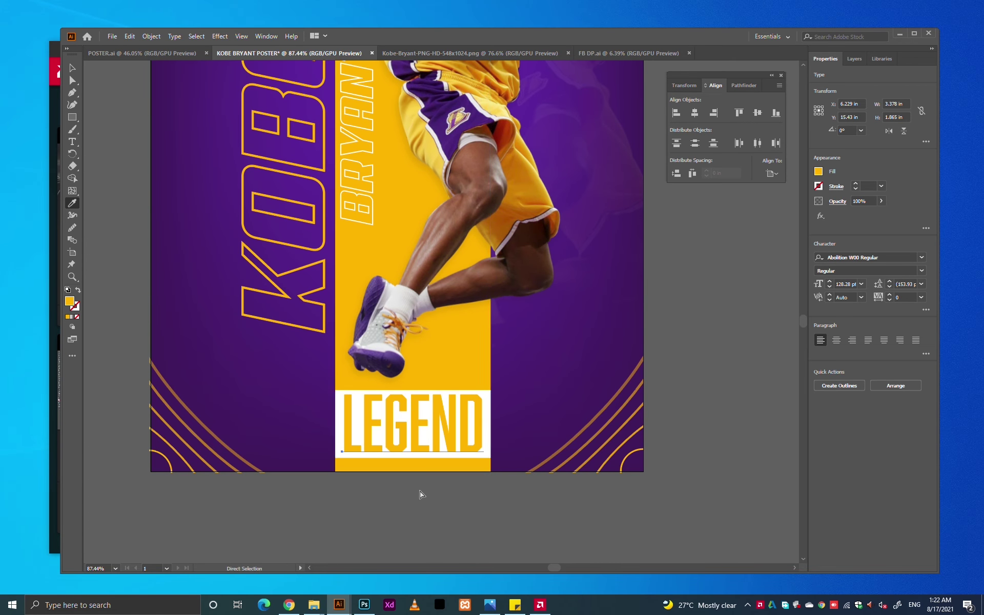
key(ctrl+shift+a)
key(ctrl+0)
key(v)
key(Tab)
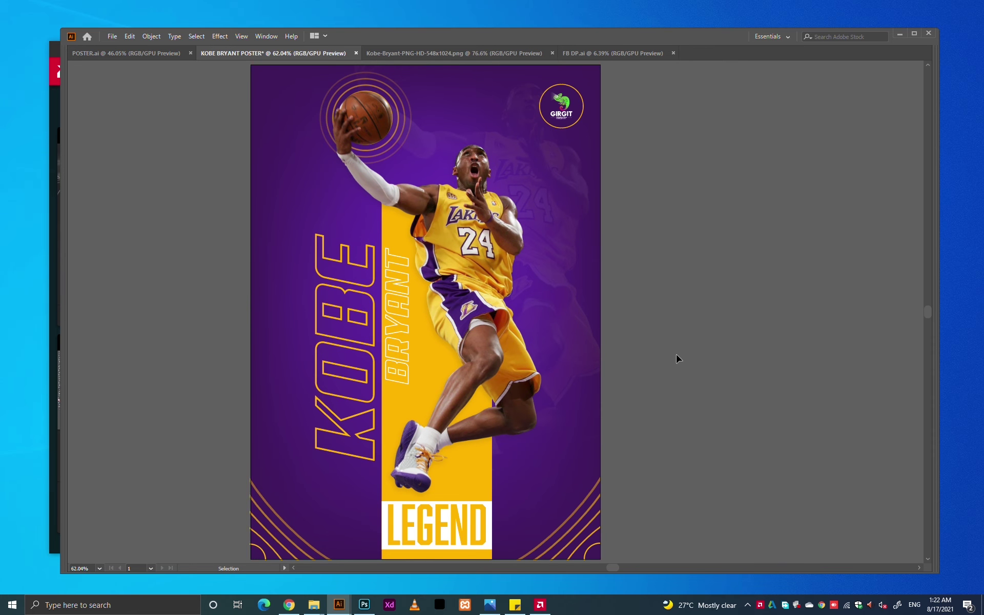
scroll(924, 235, up, 5)
key(ctrl+0)
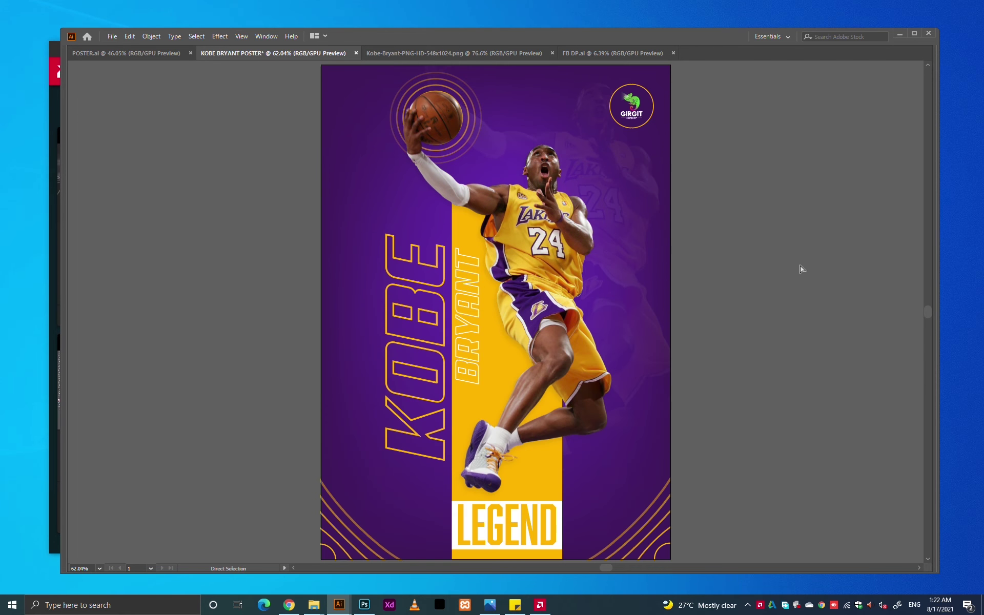
scroll(717, 299, up, 3)
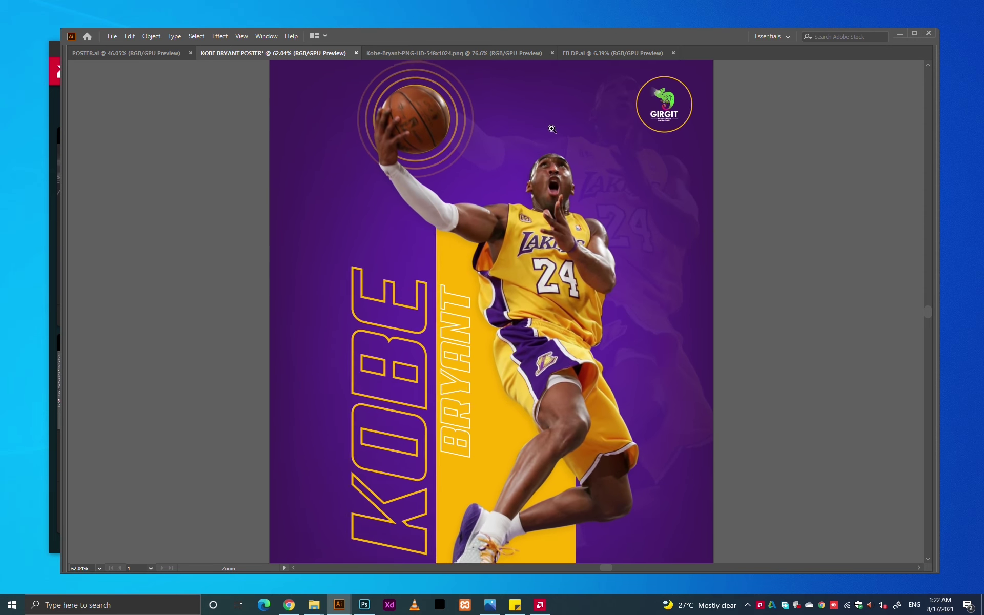
scroll(551, 125, up, 3)
scroll(632, 229, up, 3)
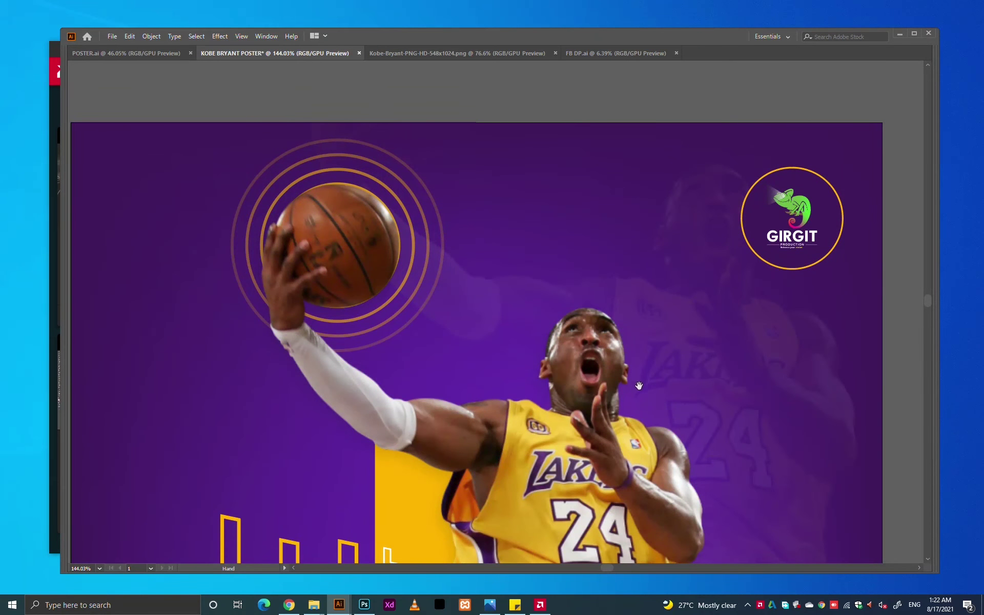
drag(639, 385, 634, 306)
scroll(589, 413, down, 2)
scroll(590, 425, down, 3)
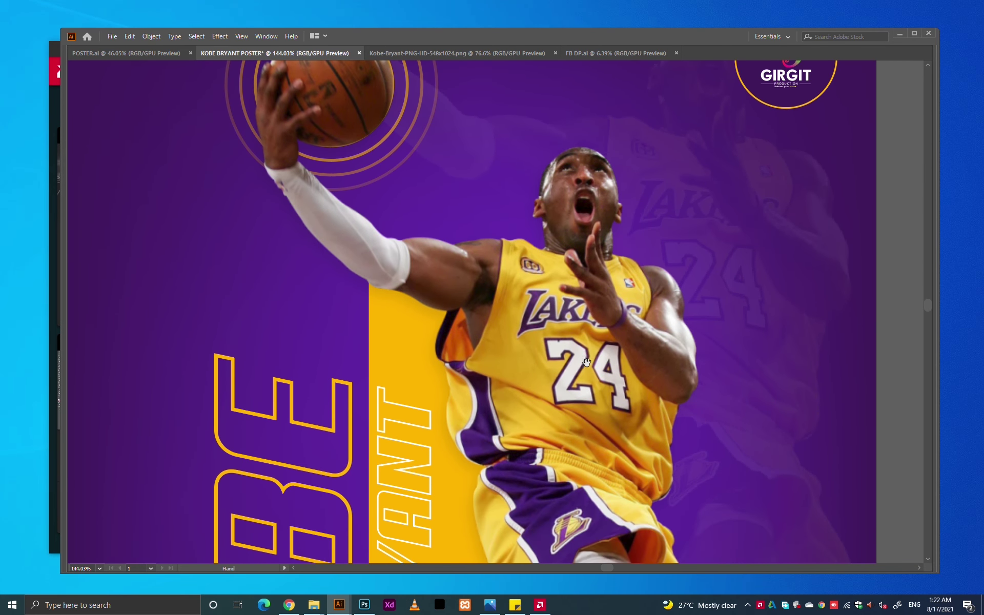
scroll(587, 363, down, 3)
scroll(591, 325, down, 4)
scroll(590, 420, down, 2)
scroll(589, 405, down, 4)
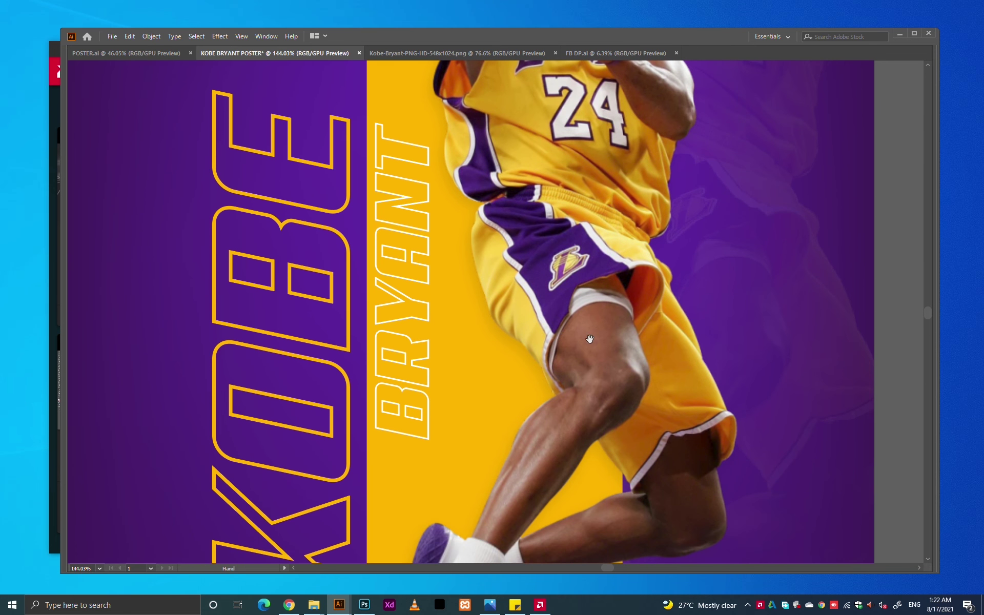
scroll(589, 338, down, 3)
scroll(591, 309, down, 3)
scroll(571, 385, down, 6)
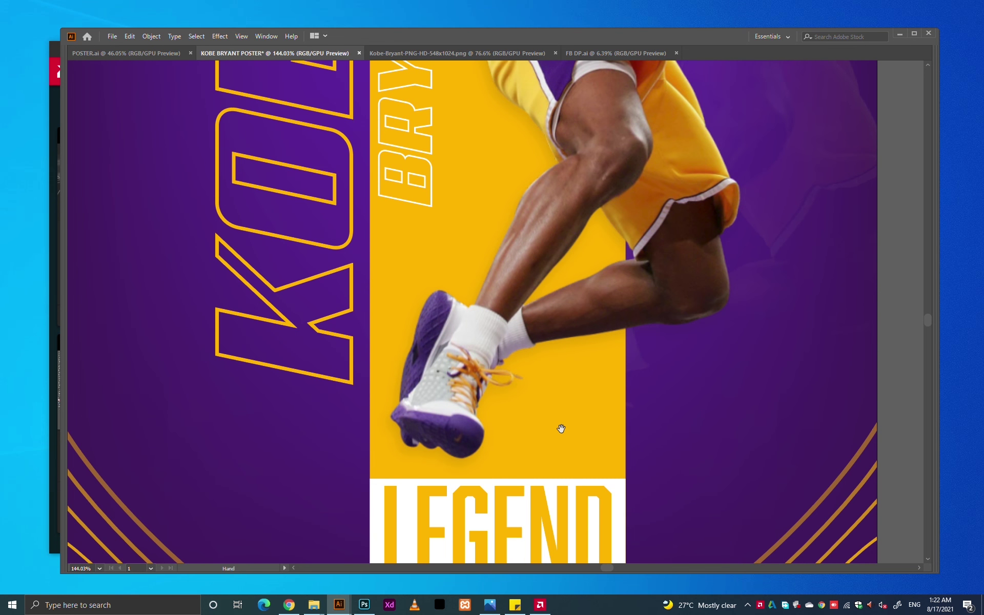
scroll(558, 389, down, 6)
scroll(557, 359, down, 2)
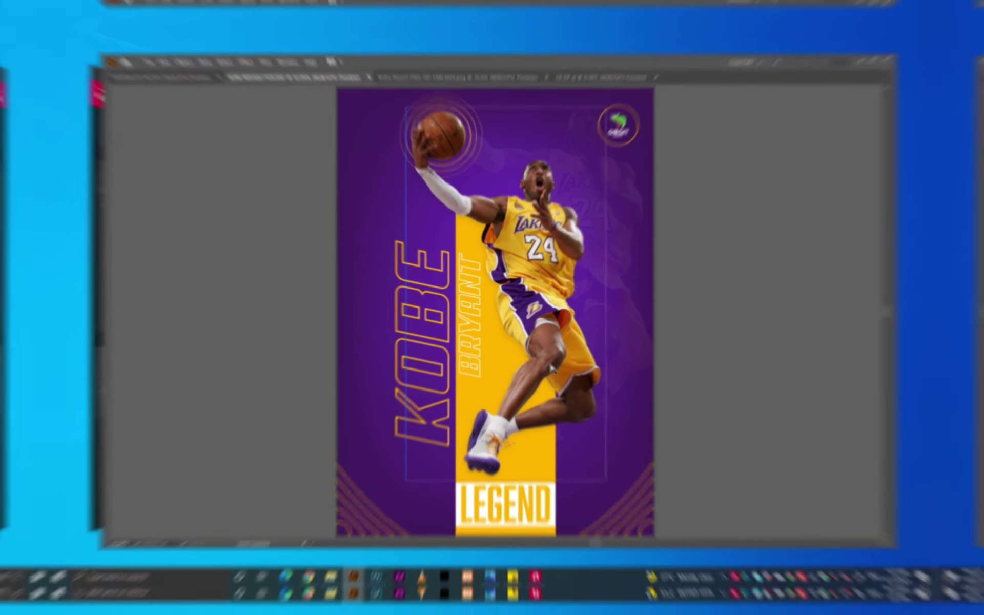